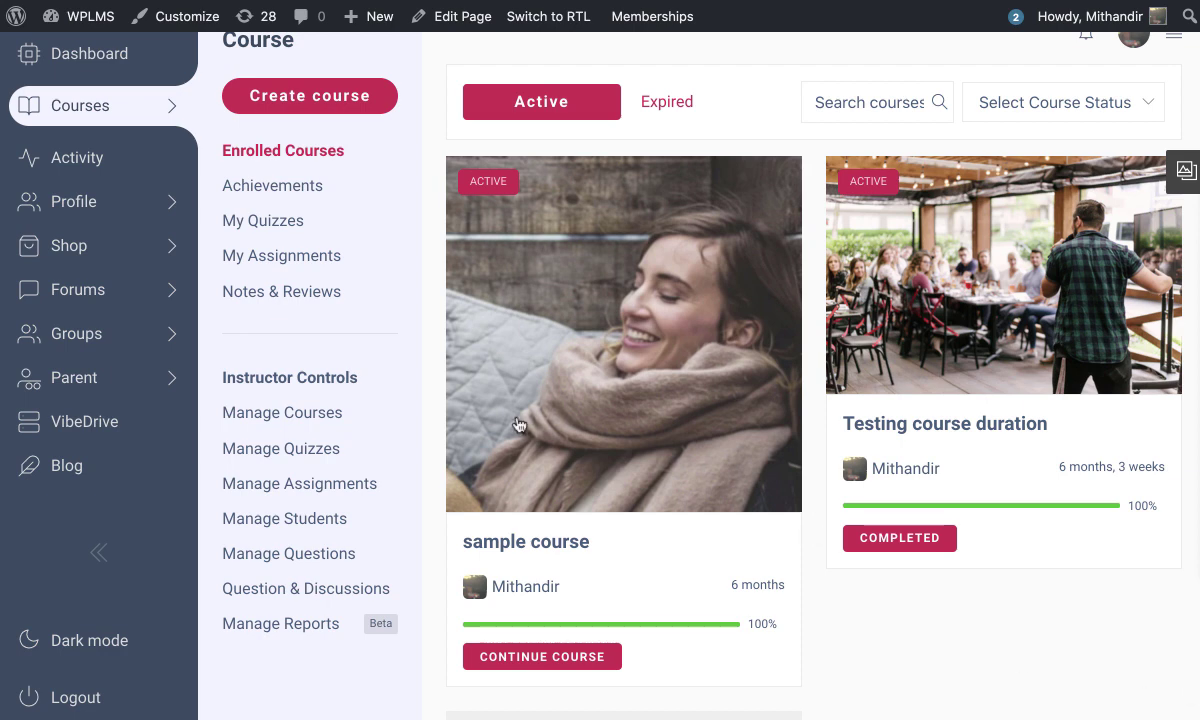
Start a new course named sdfsdf with sdfsdf as its short description
click(358, 100)
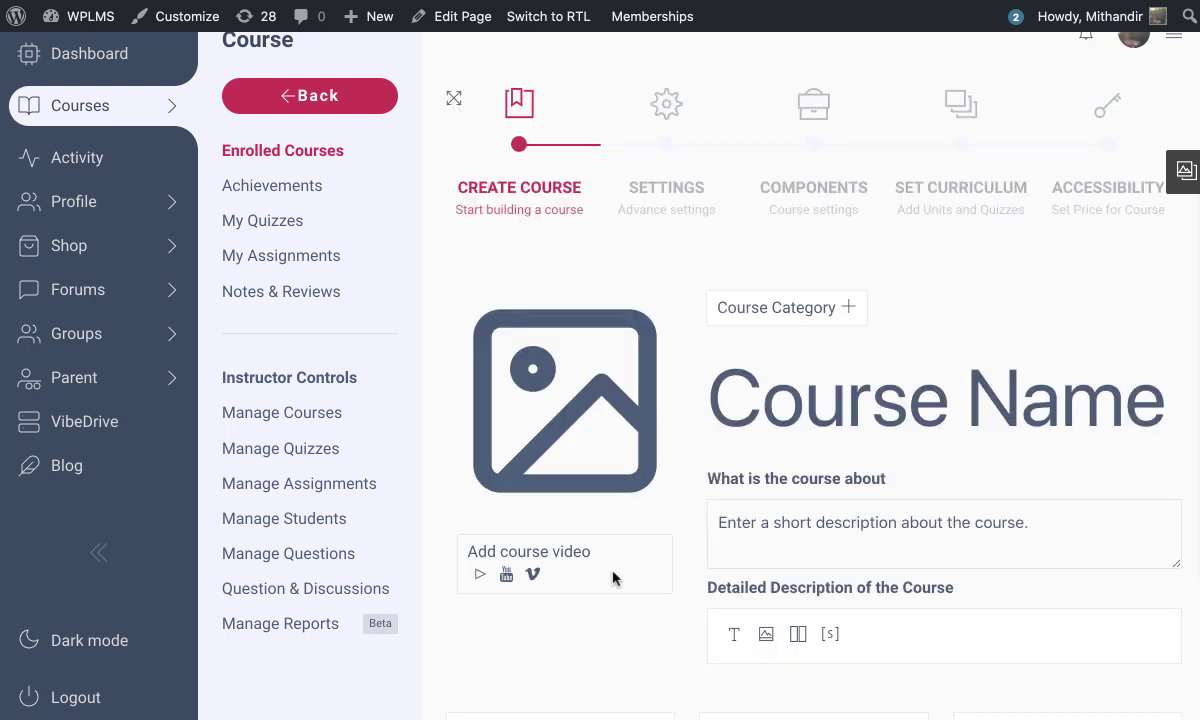
click(761, 428)
text(sdfsdf)
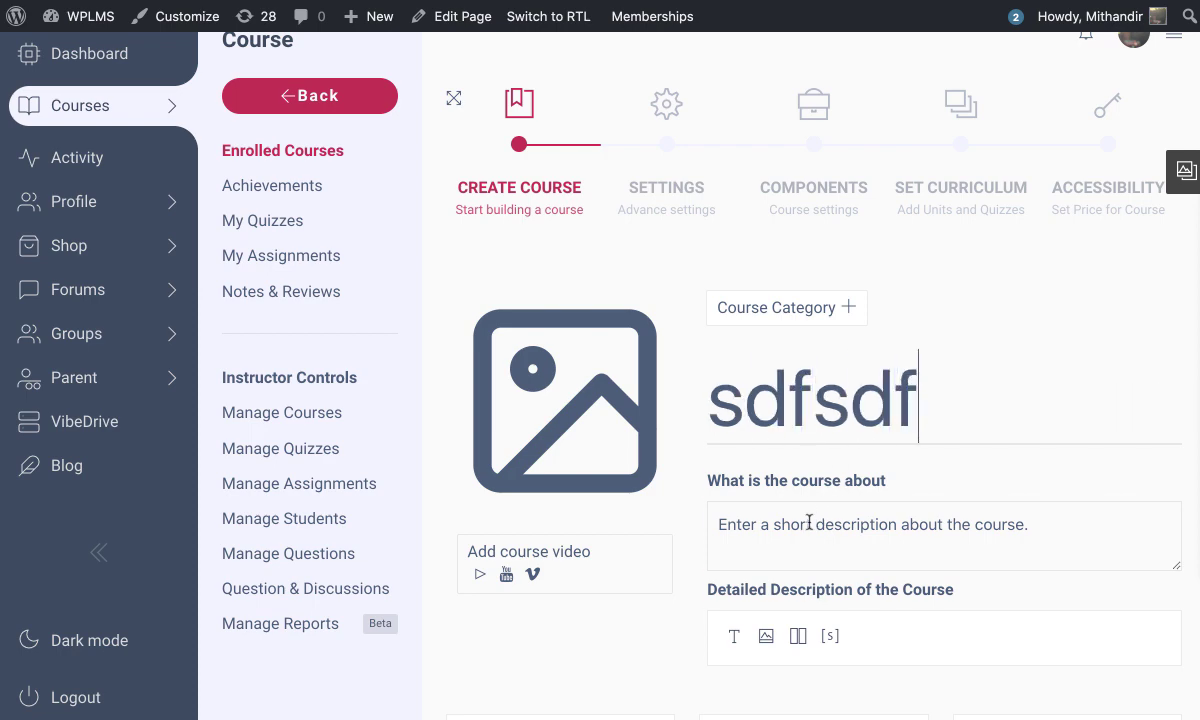
click(809, 522)
text(sdfsdf)
Add sdfsdf as the detailed description and skip through Settings to the curriculum step
click(735, 642)
scroll(760, 470, down, 2)
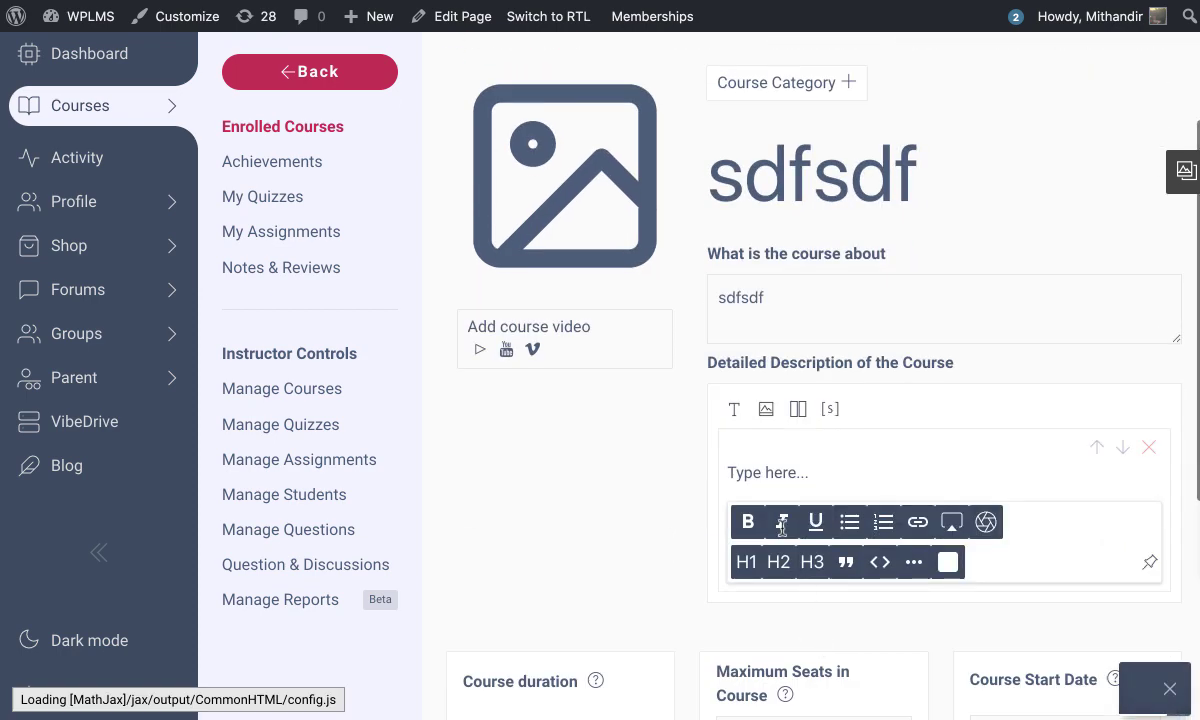
text(sdfsdf)
scroll(771, 429, up, 2)
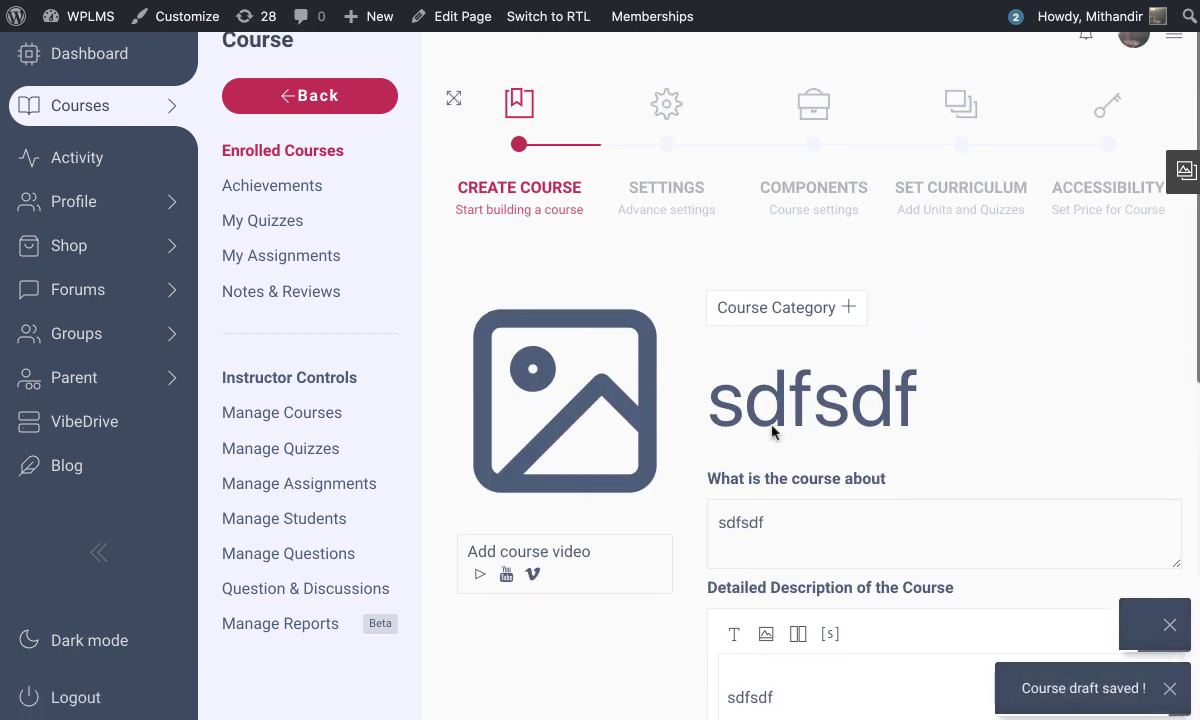
click(648, 180)
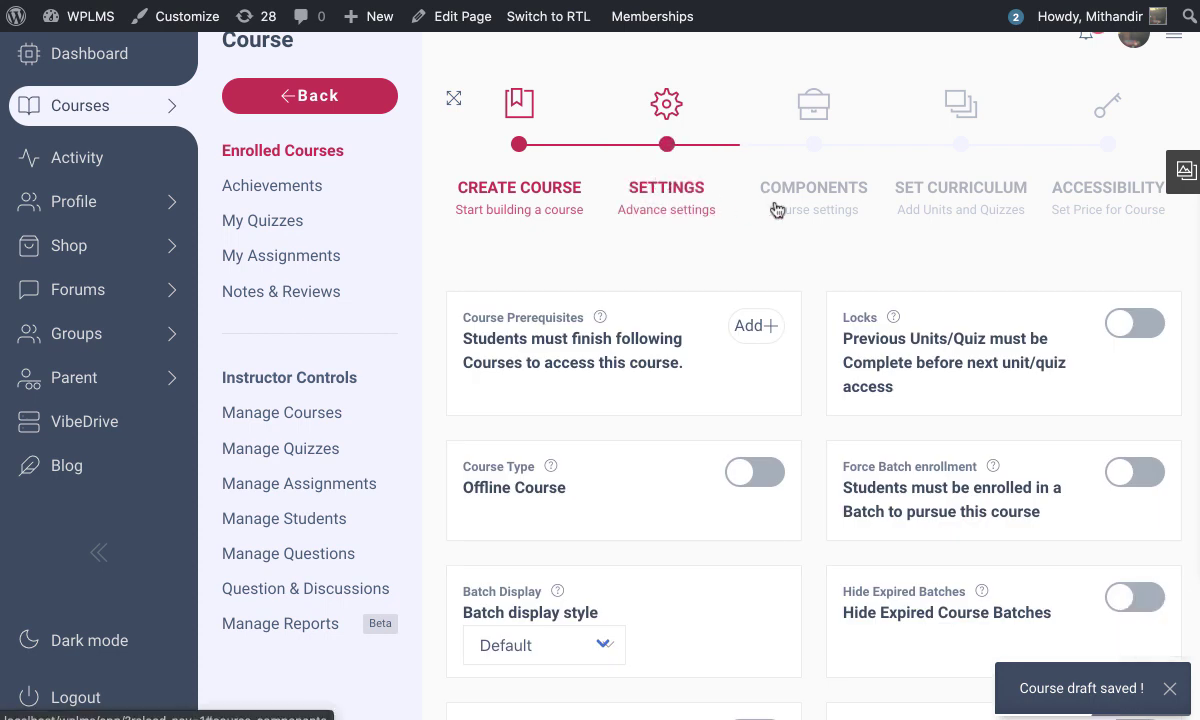
click(946, 199)
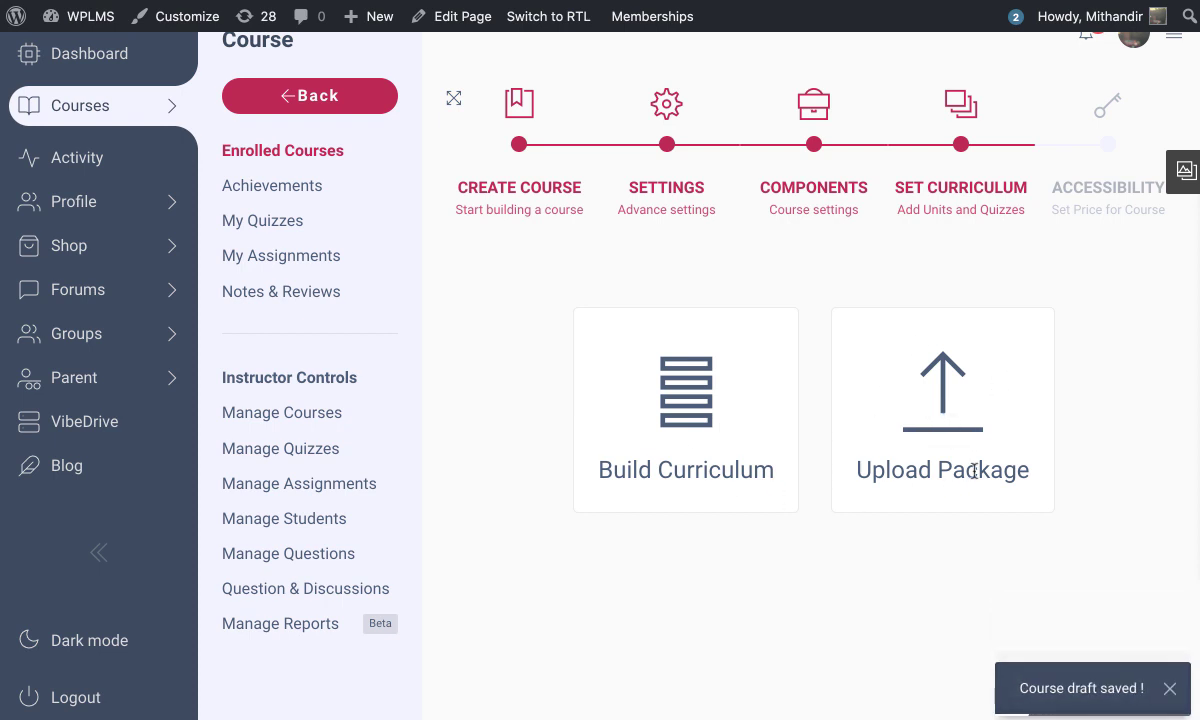
Choose Upload Package with TinCan Package as the curriculum source
click(963, 418)
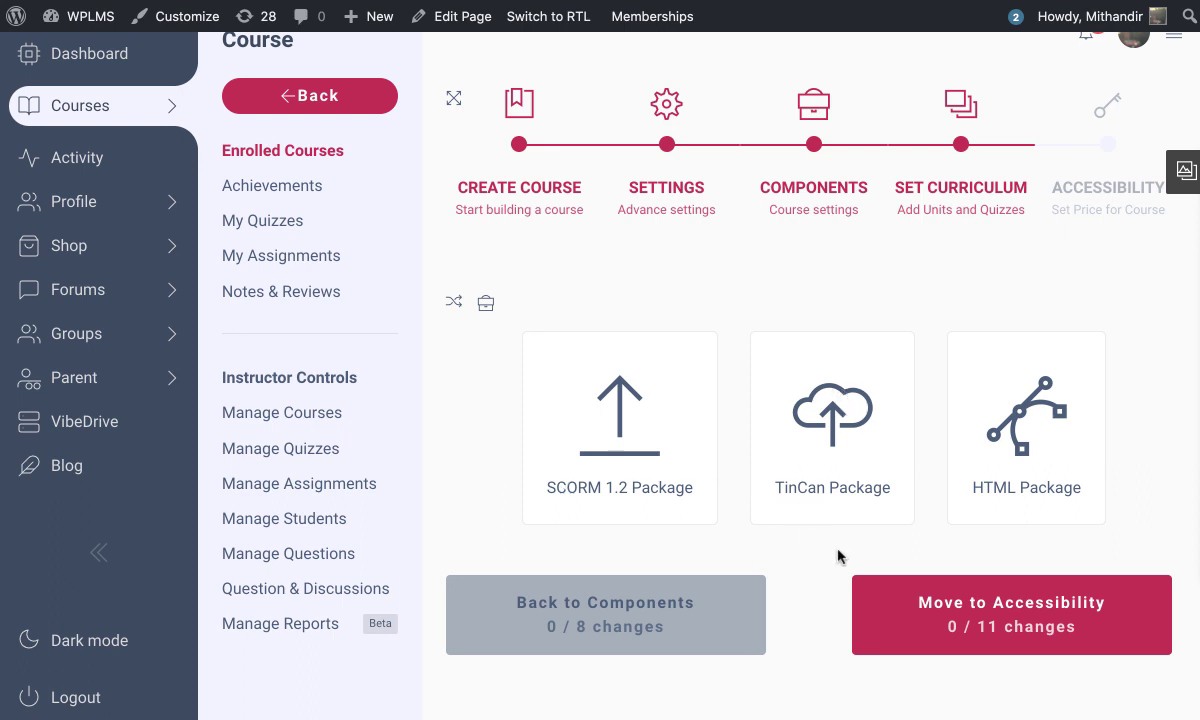
click(838, 419)
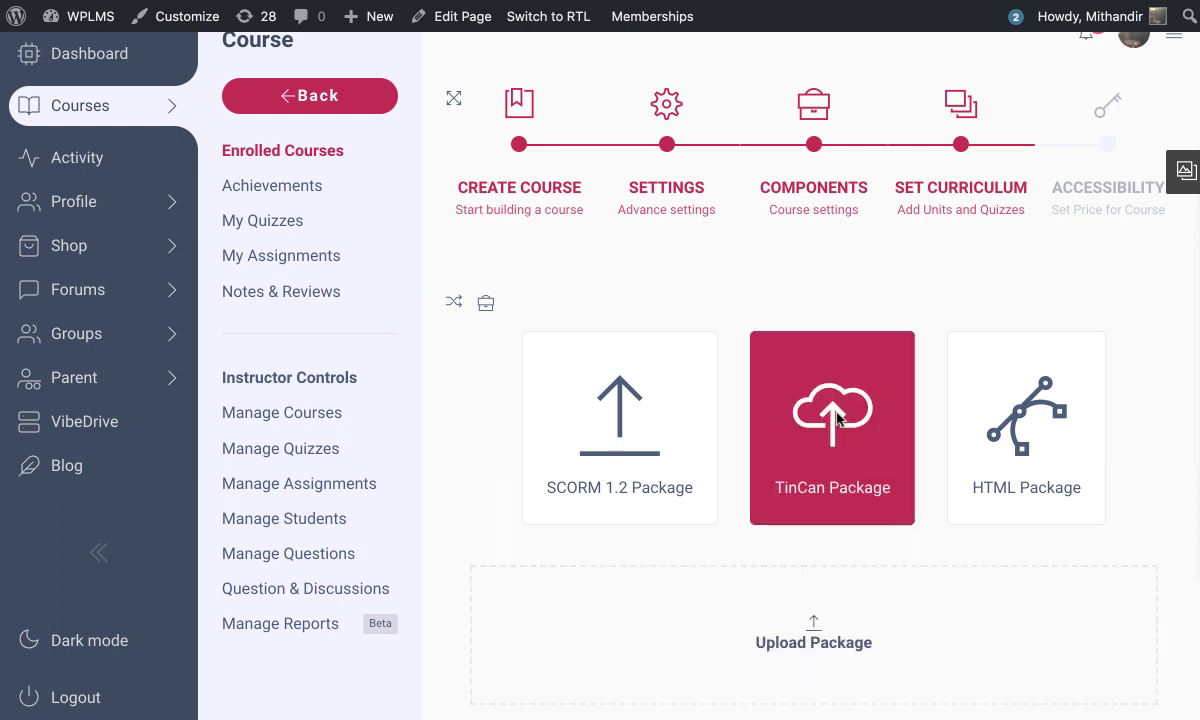
scroll(838, 419, down, 3)
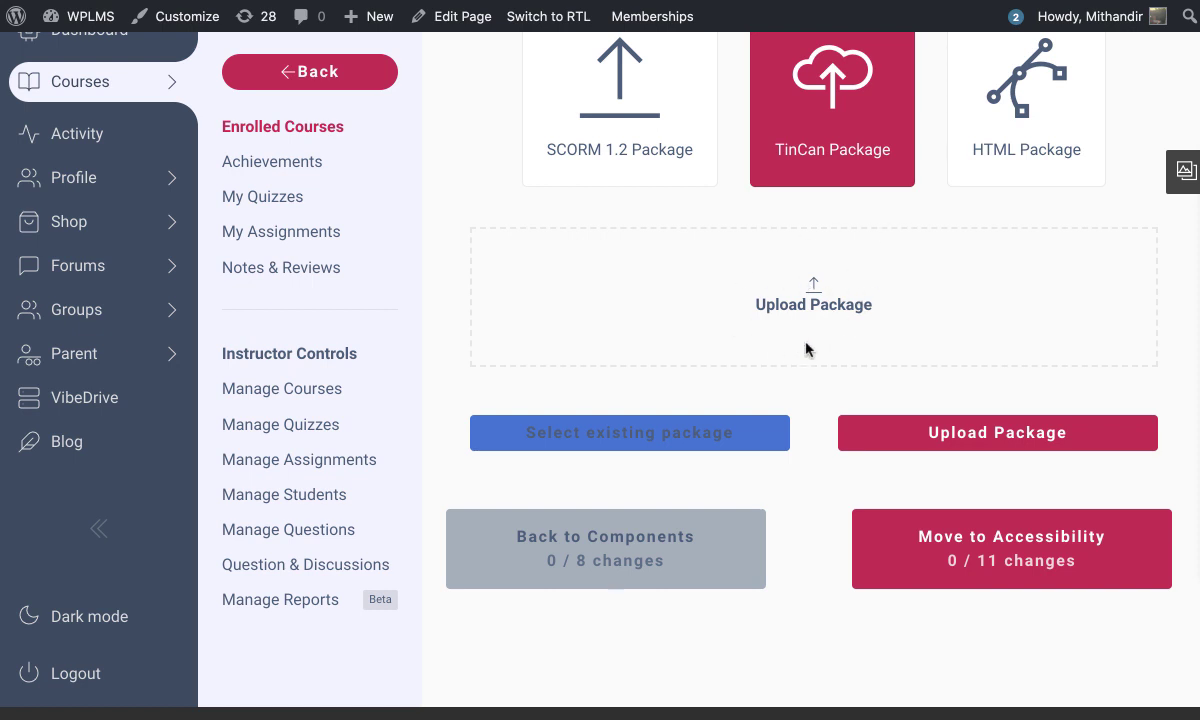
scroll(933, 380, up, 2)
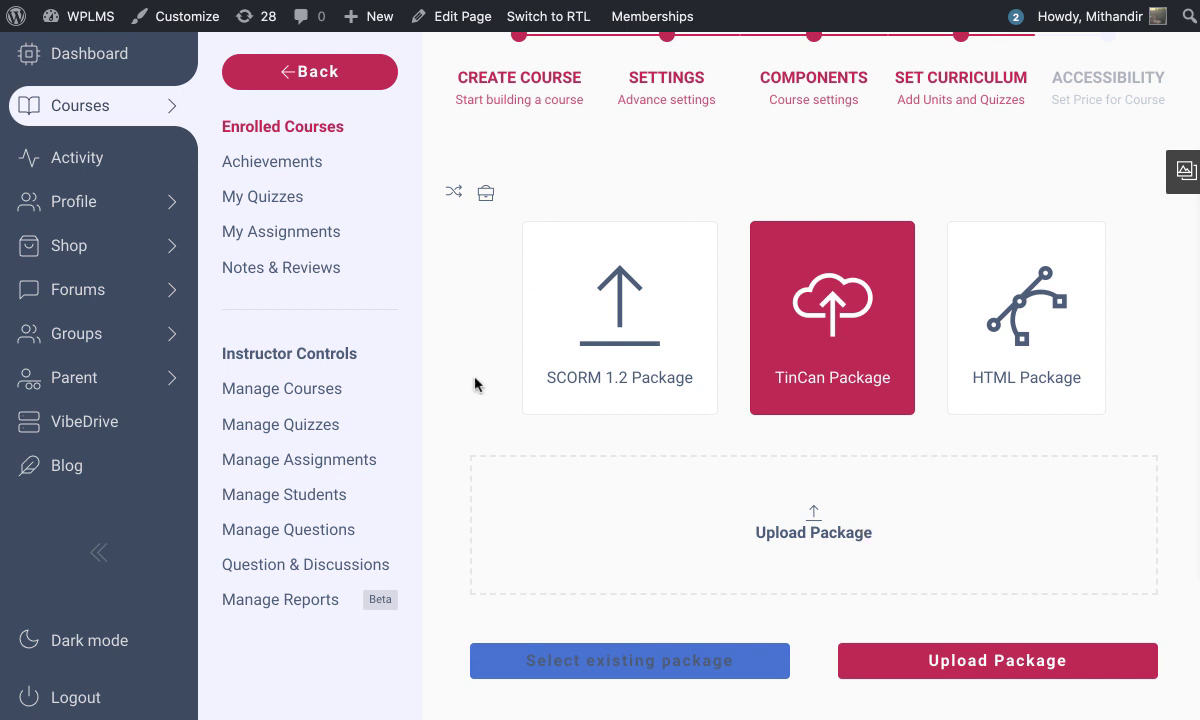
Open Manage Courses and begin creating another new course
click(329, 389)
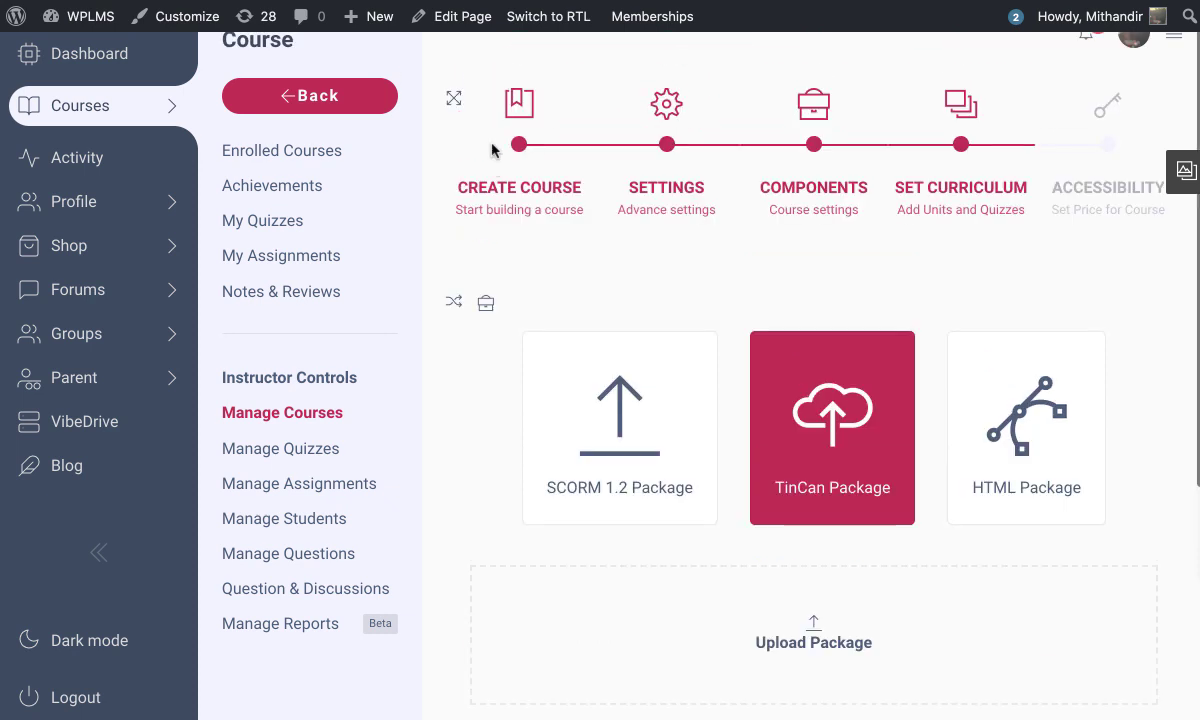
click(380, 91)
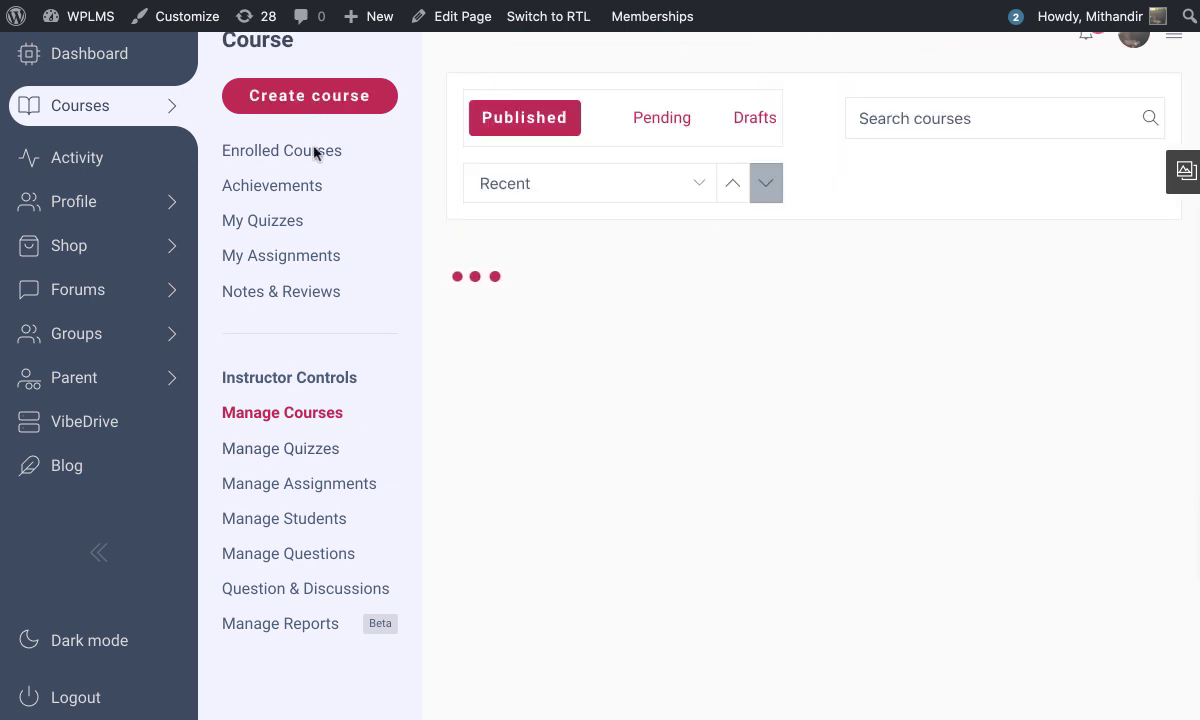
click(292, 97)
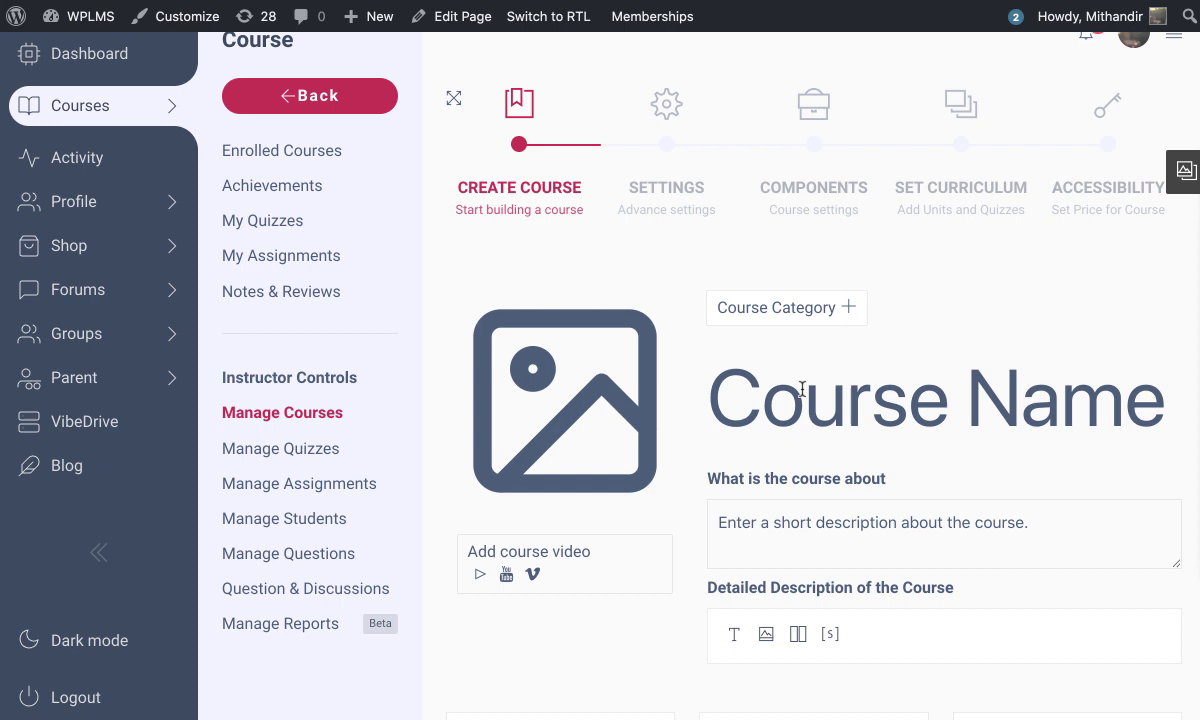
Enter the course name, enable Automatic Evaluation, and proceed to advanced settings
click(760, 408)
text(xAI)
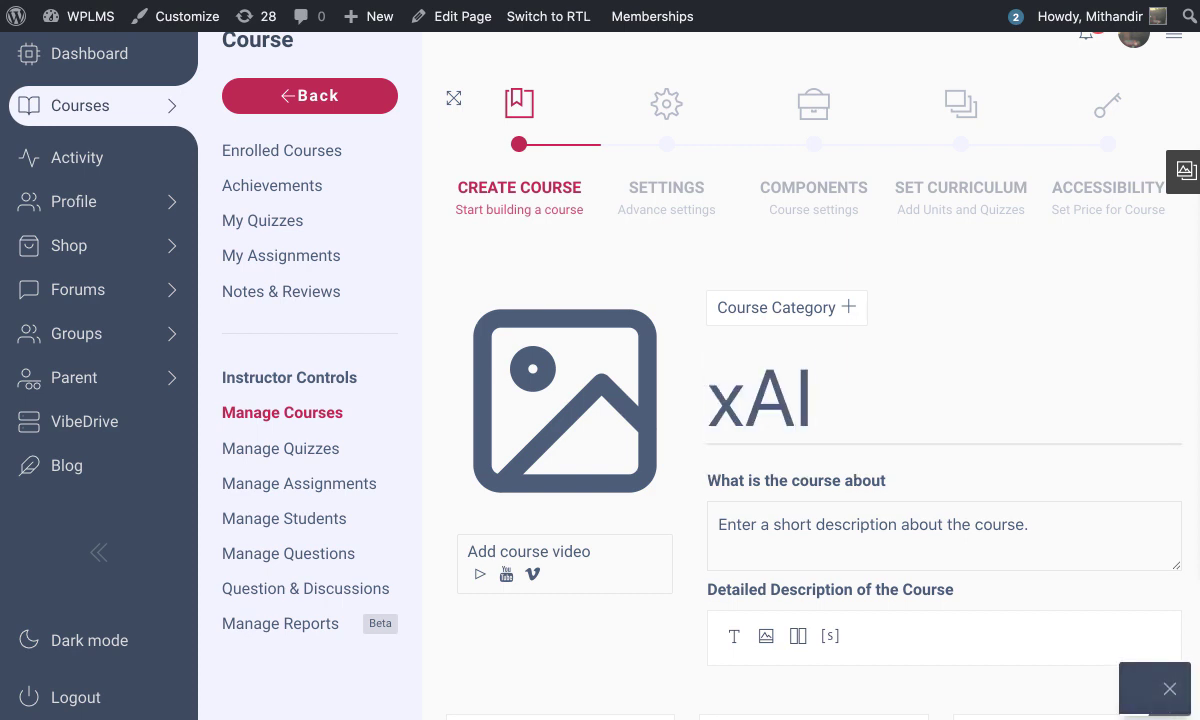
key(BackSpace)
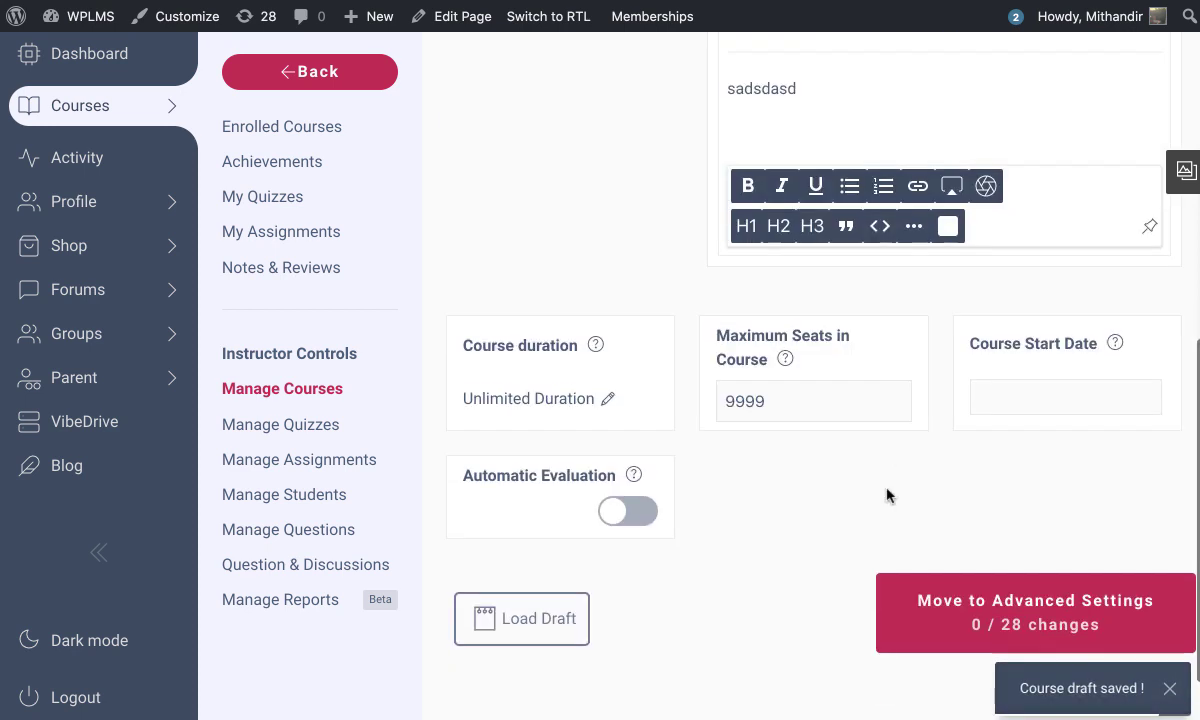
click(627, 511)
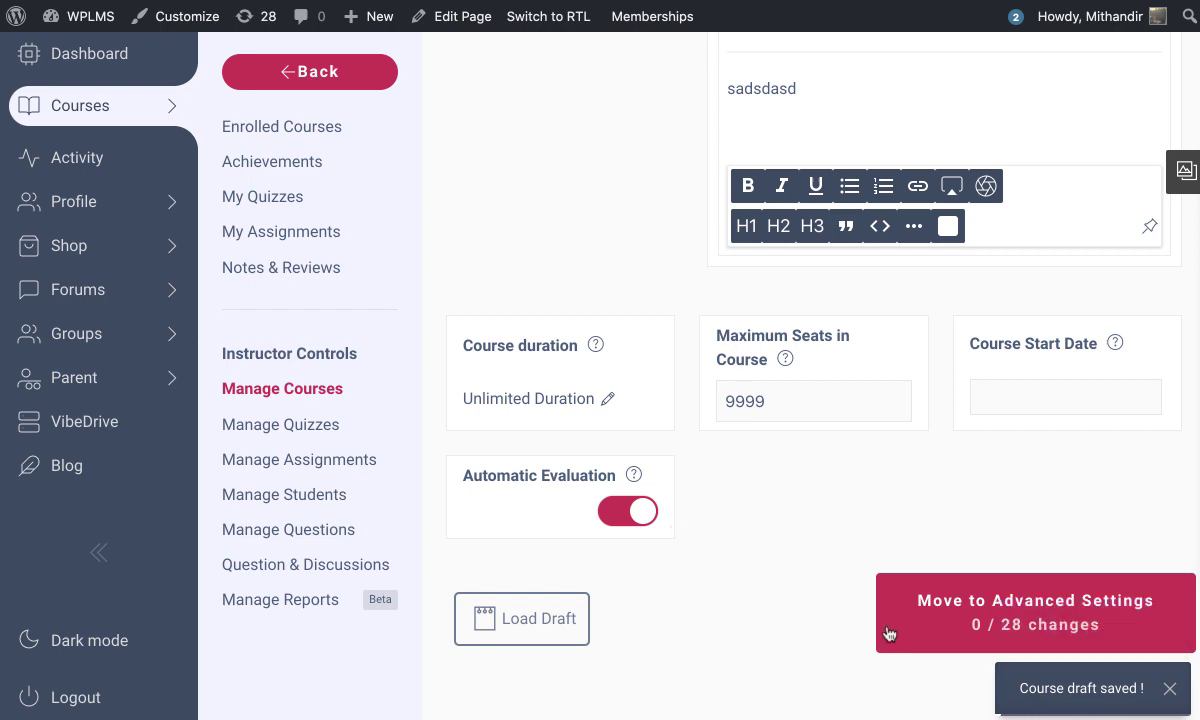
click(955, 632)
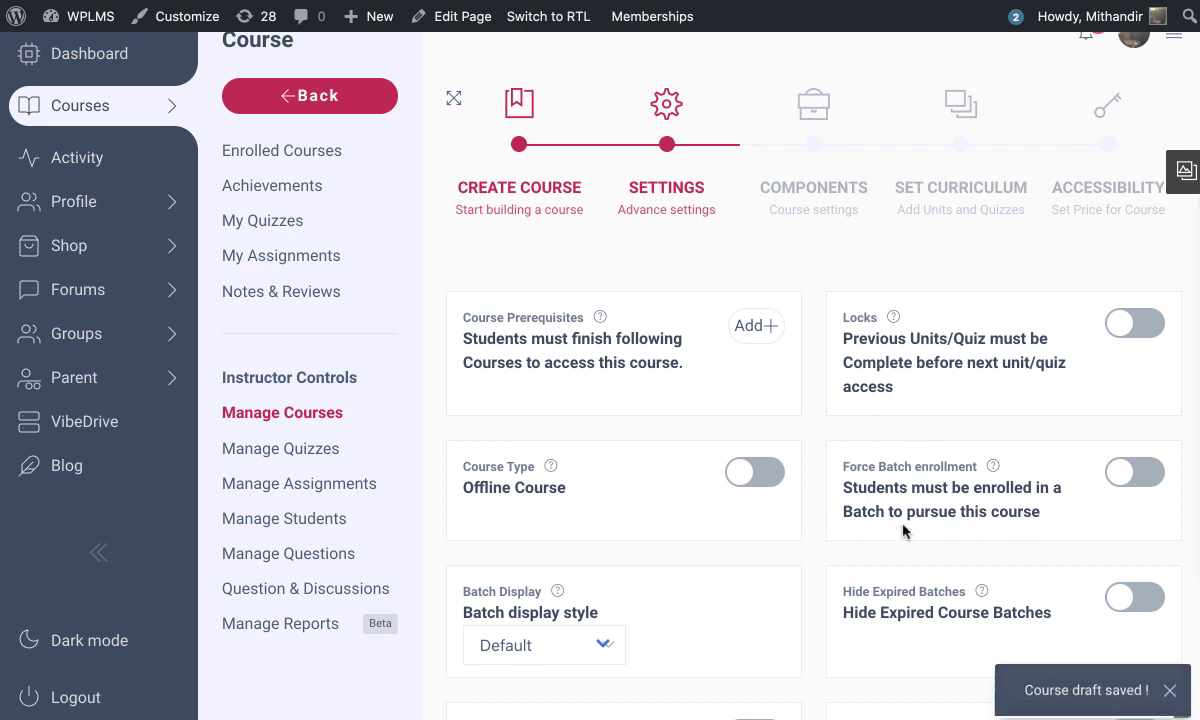
Leave Settings and Components at their defaults and continue to the Curriculum step
scroll(903, 530, down, 2)
scroll(903, 530, down, 4)
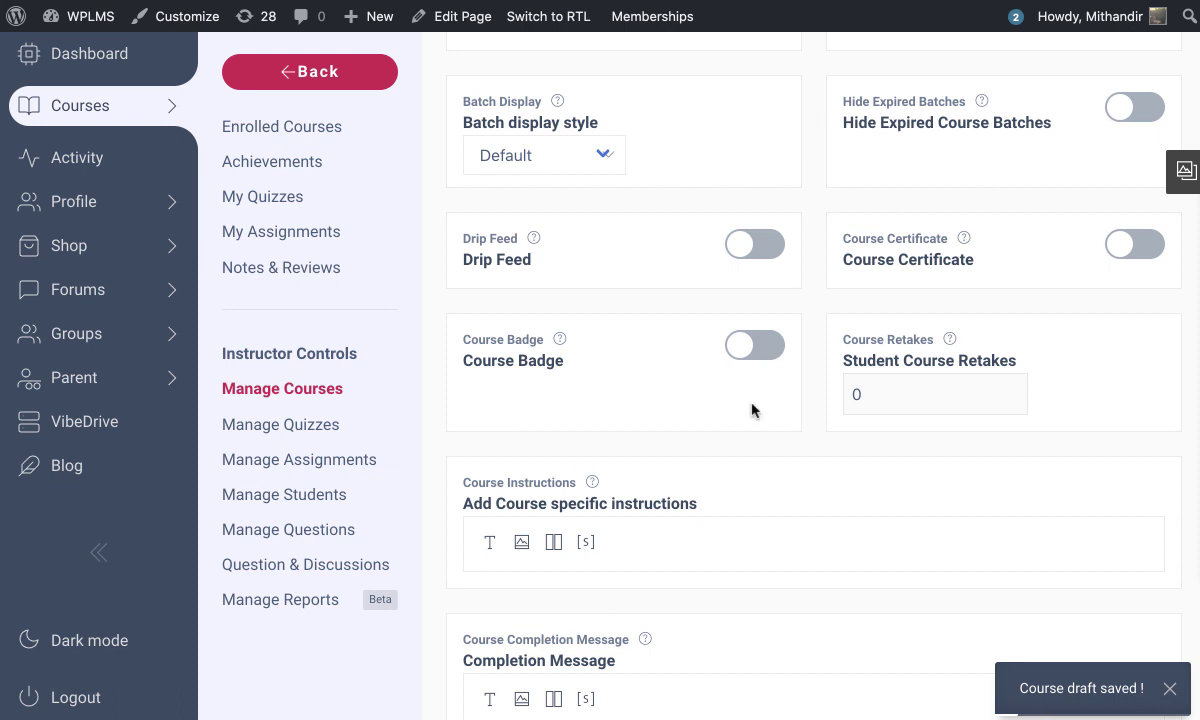
scroll(778, 533, up, 2)
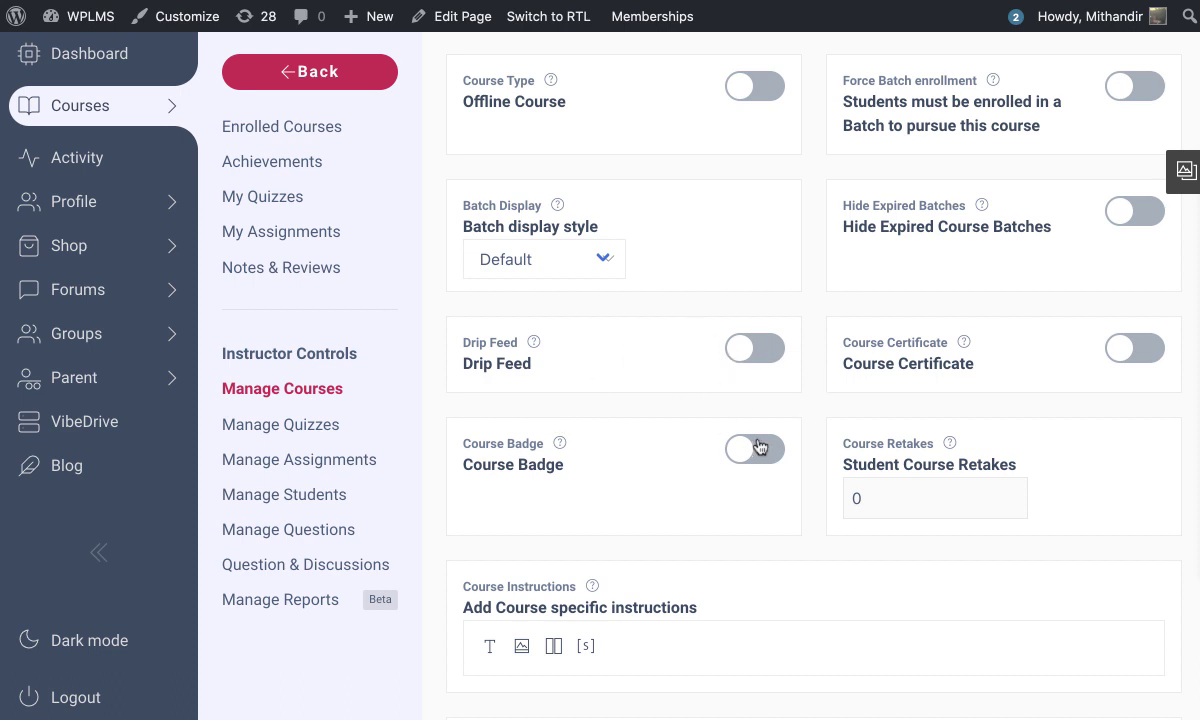
scroll(760, 447, down, 1)
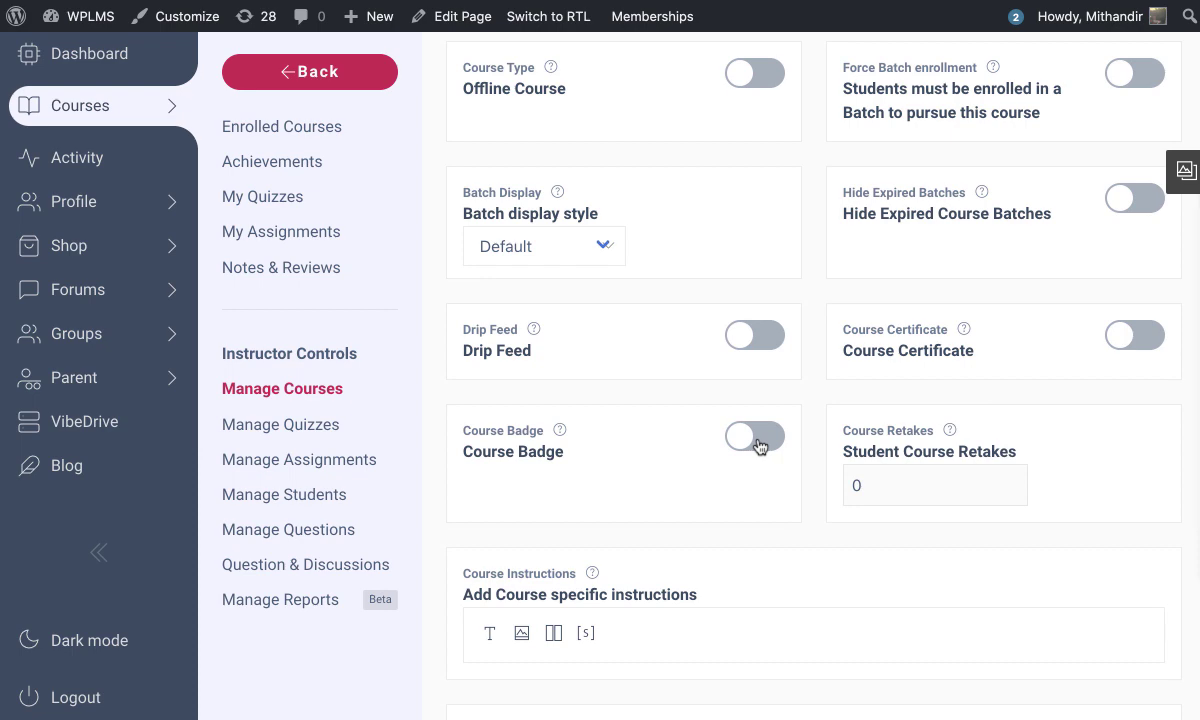
scroll(750, 509, down, 5)
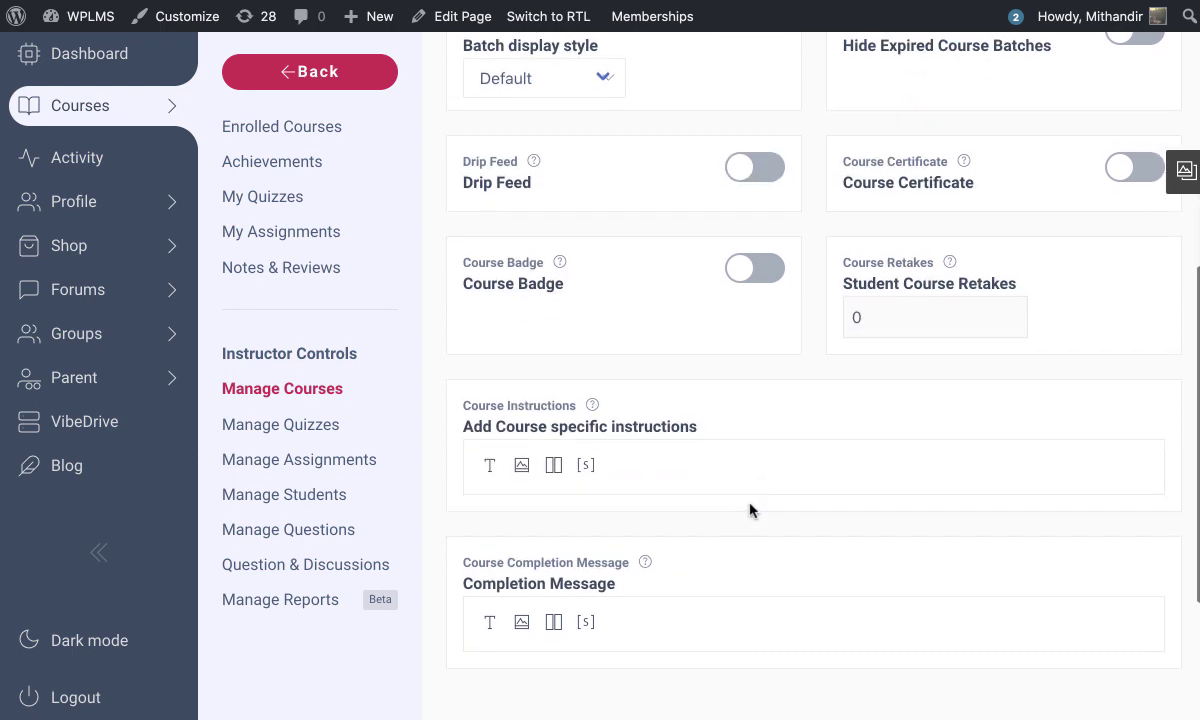
click(1000, 614)
scroll(1000, 623, up, 5)
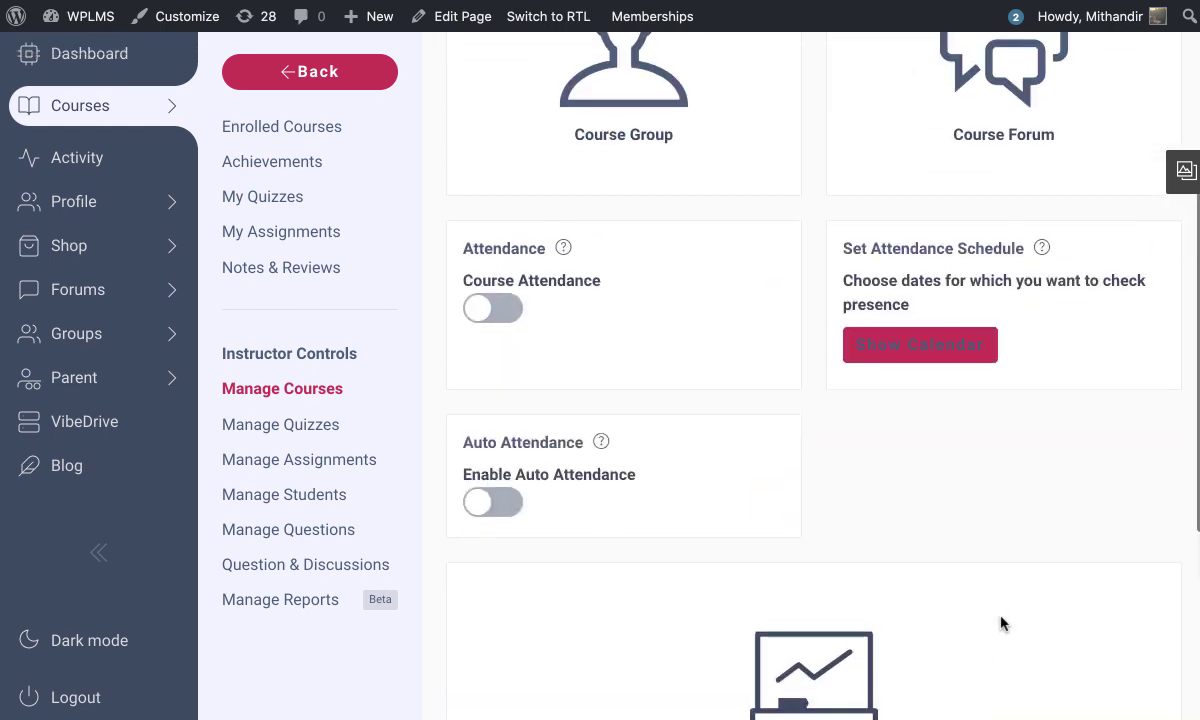
scroll(1000, 624, up, 2)
scroll(1002, 624, down, 5)
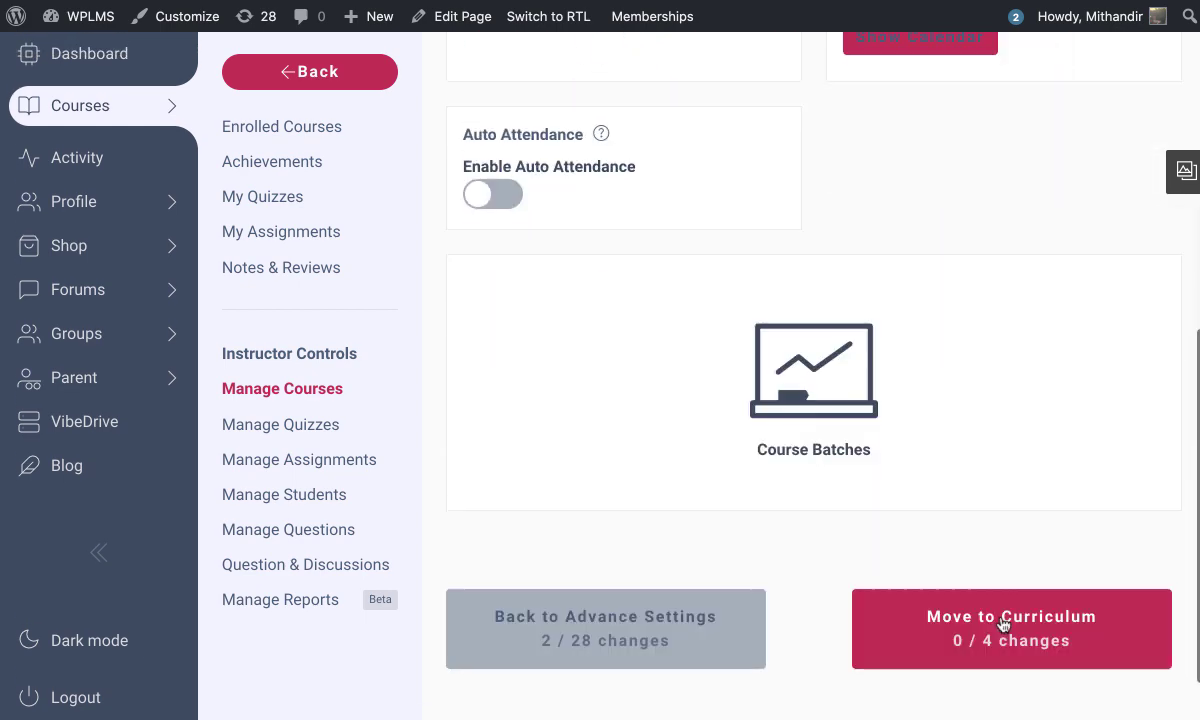
click(1003, 635)
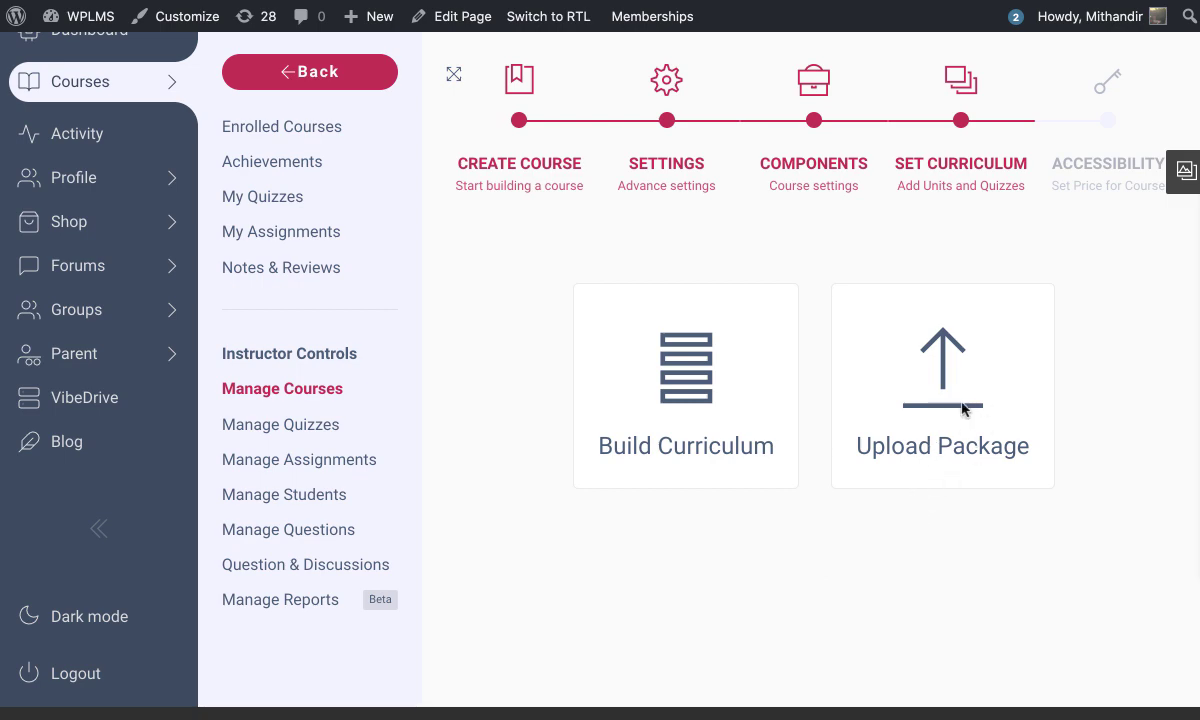
Choose package curriculum, make the course free for anyone, and publish it
click(905, 382)
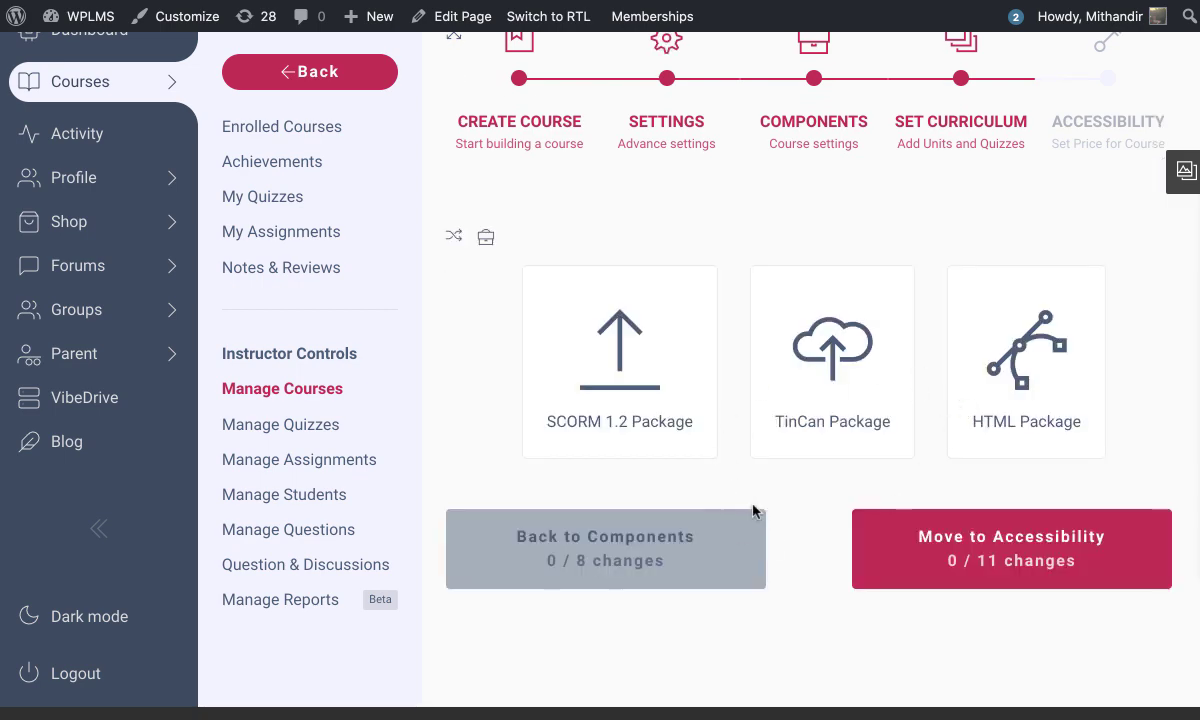
click(951, 558)
scroll(860, 405, up, 3)
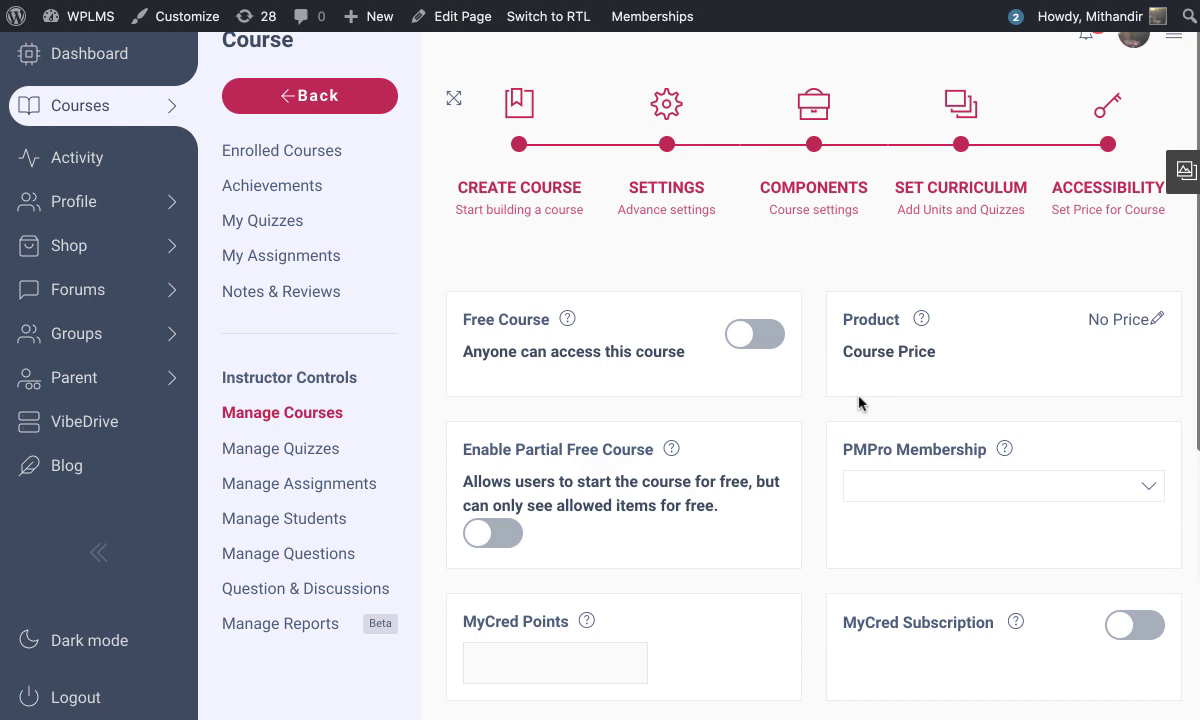
click(748, 340)
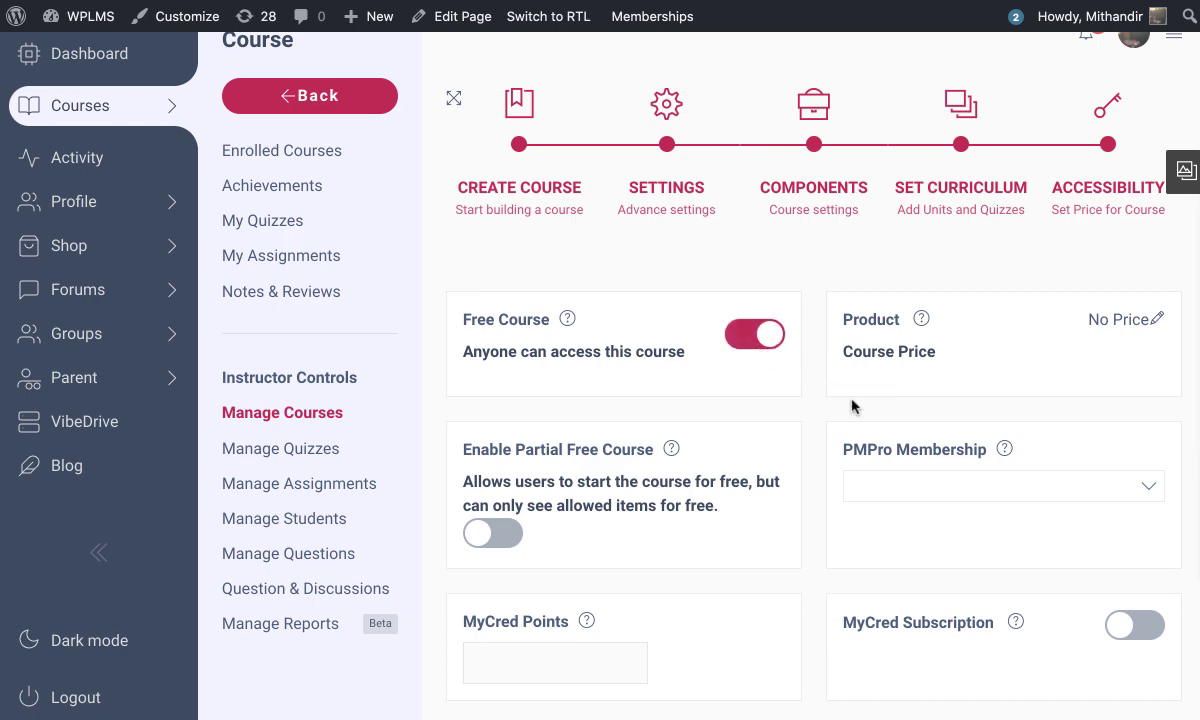
scroll(852, 405, down, 5)
click(951, 537)
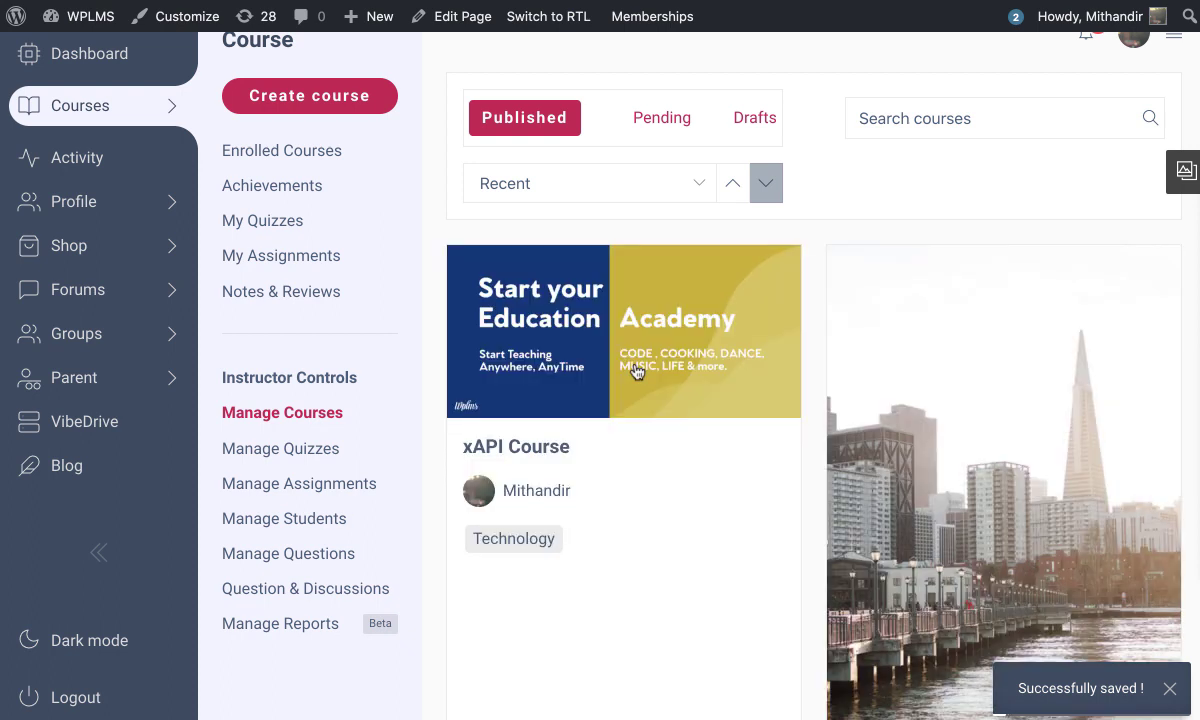
Open the xAPI Course admin page and select its course ID 889
click(586, 335)
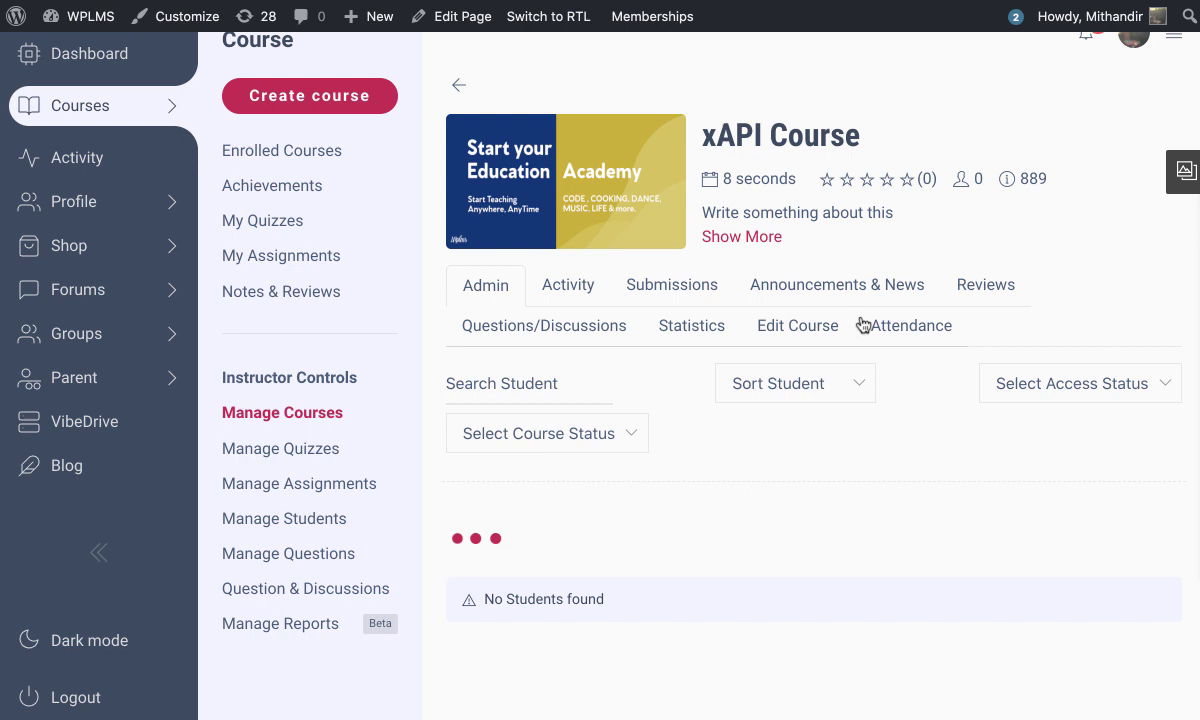
drag(1018, 179, 1043, 179)
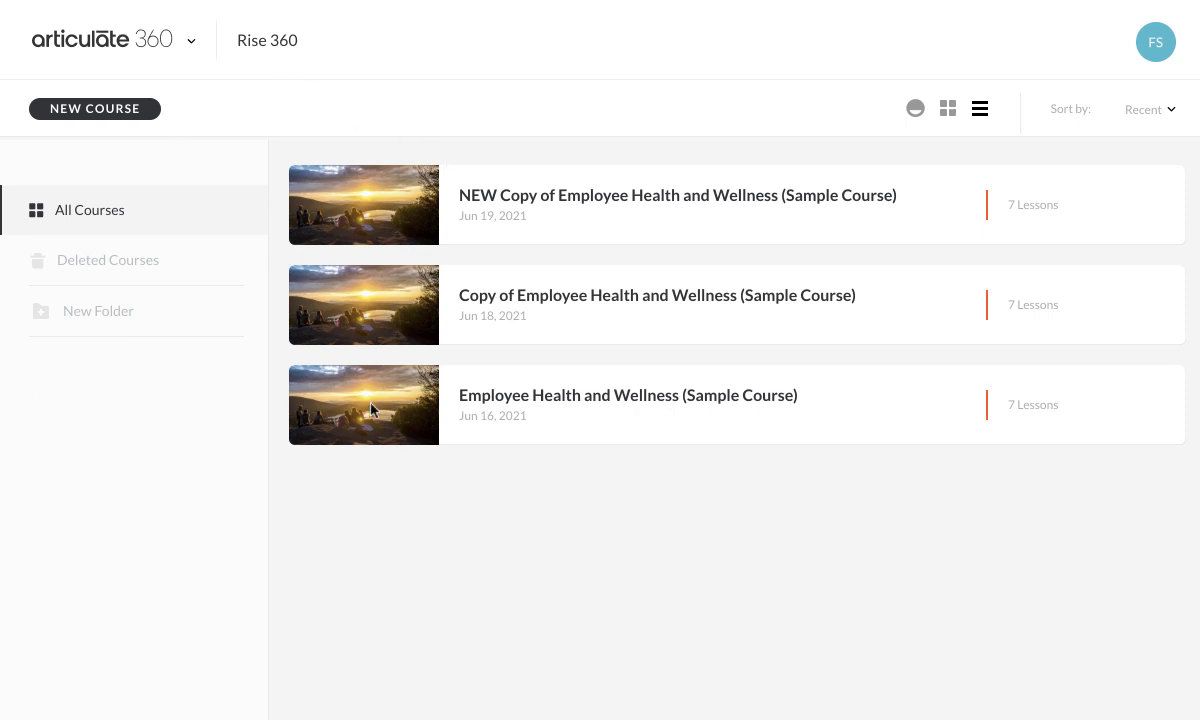
Create a new course from the Preventing Back Injuries template
click(64, 112)
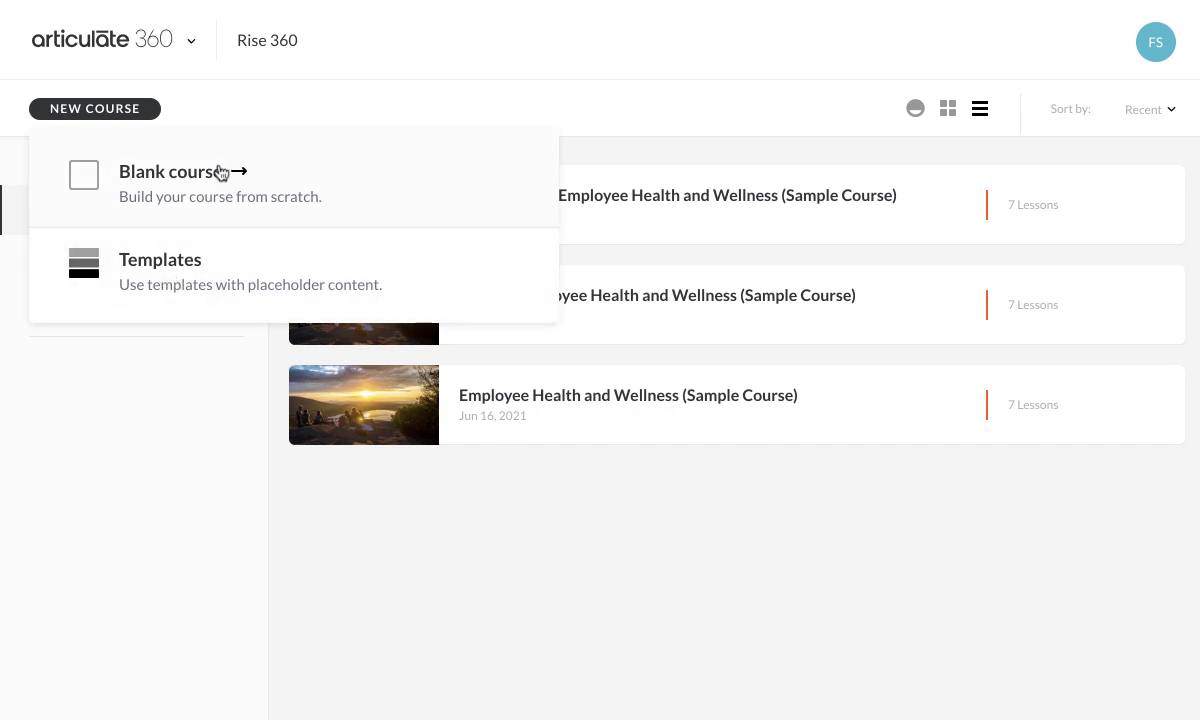
click(153, 262)
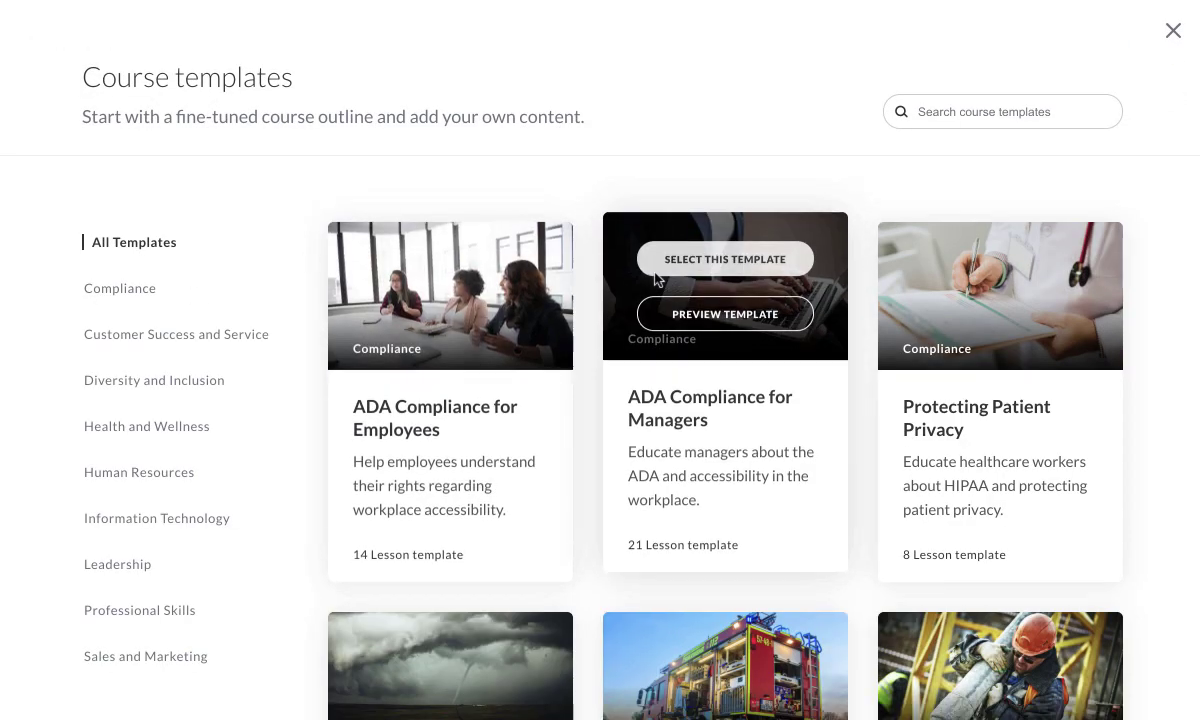
scroll(690, 380, down, 4)
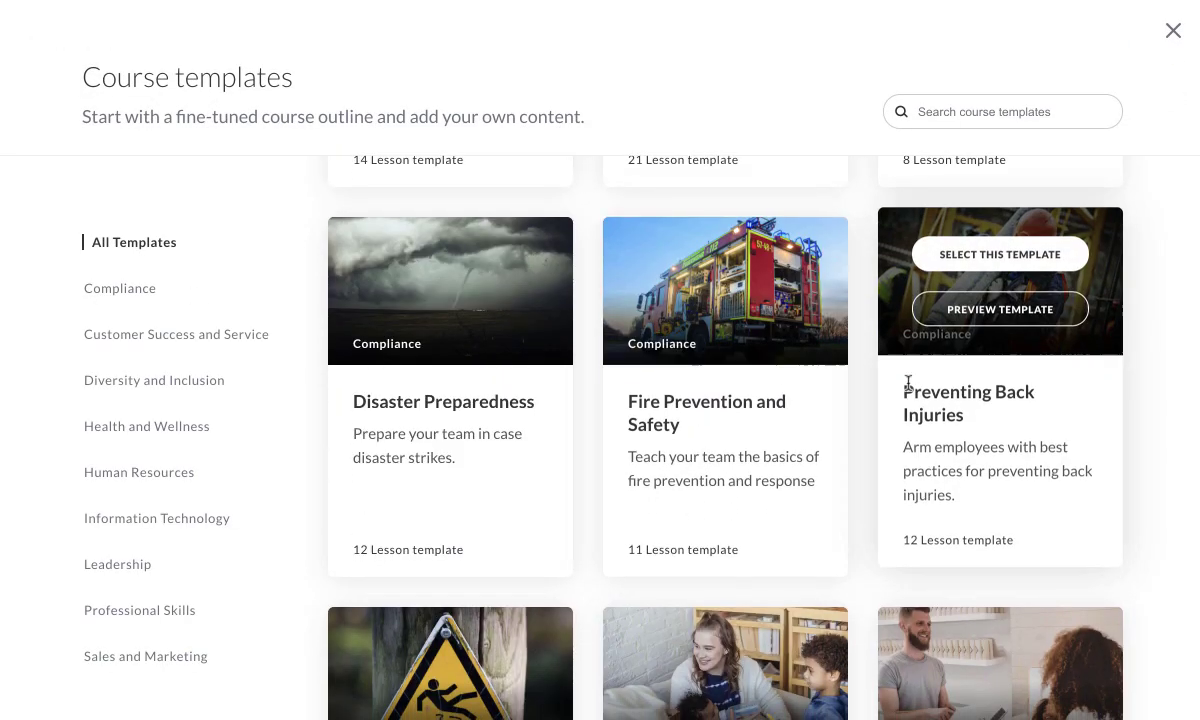
click(986, 265)
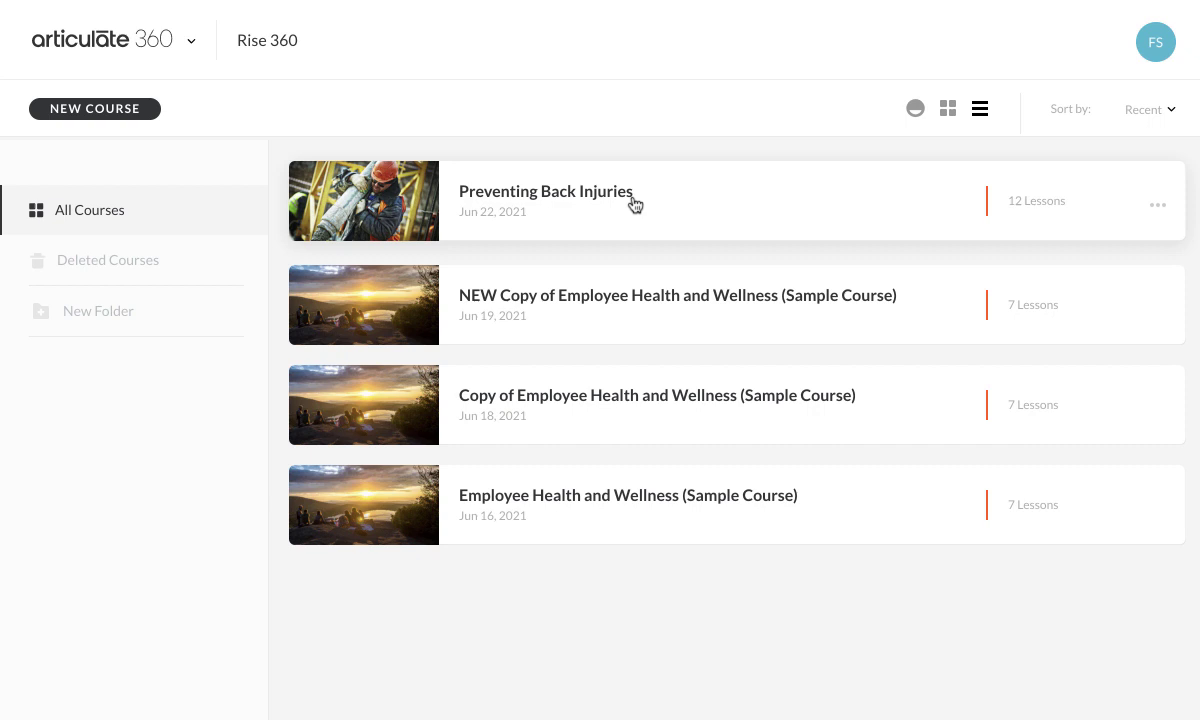
Open the Preventing Back Injuries course and scroll through its lessons
click(635, 205)
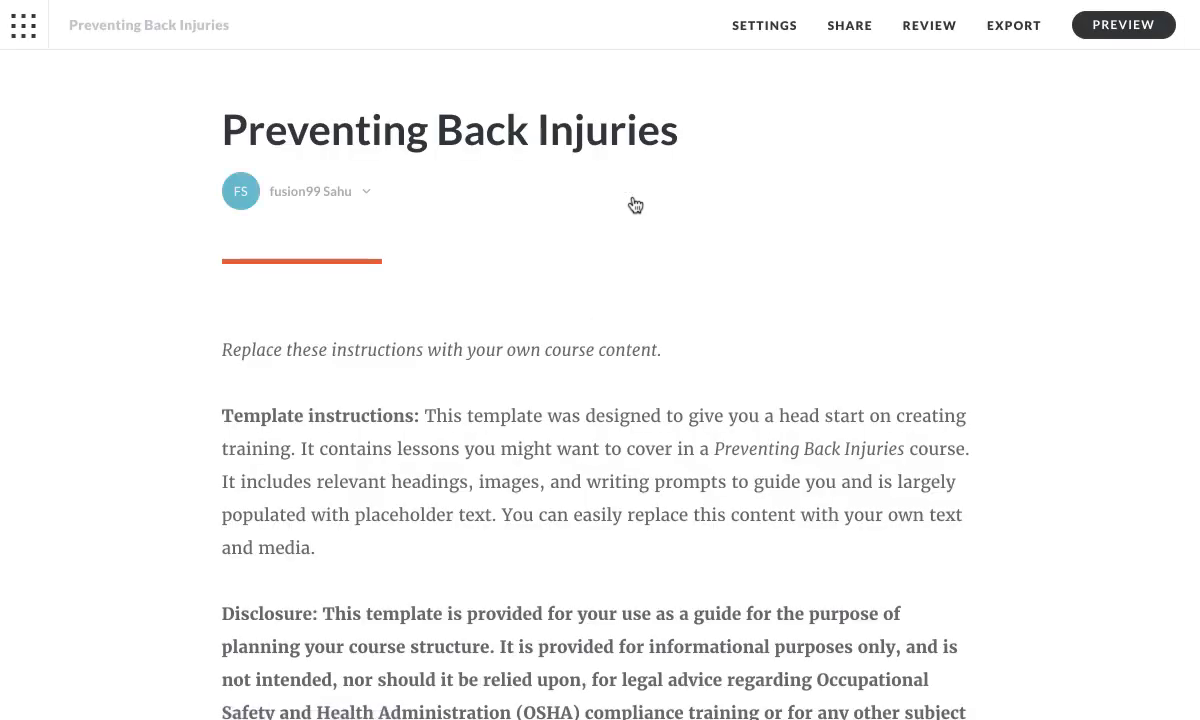
scroll(616, 303, down, 15)
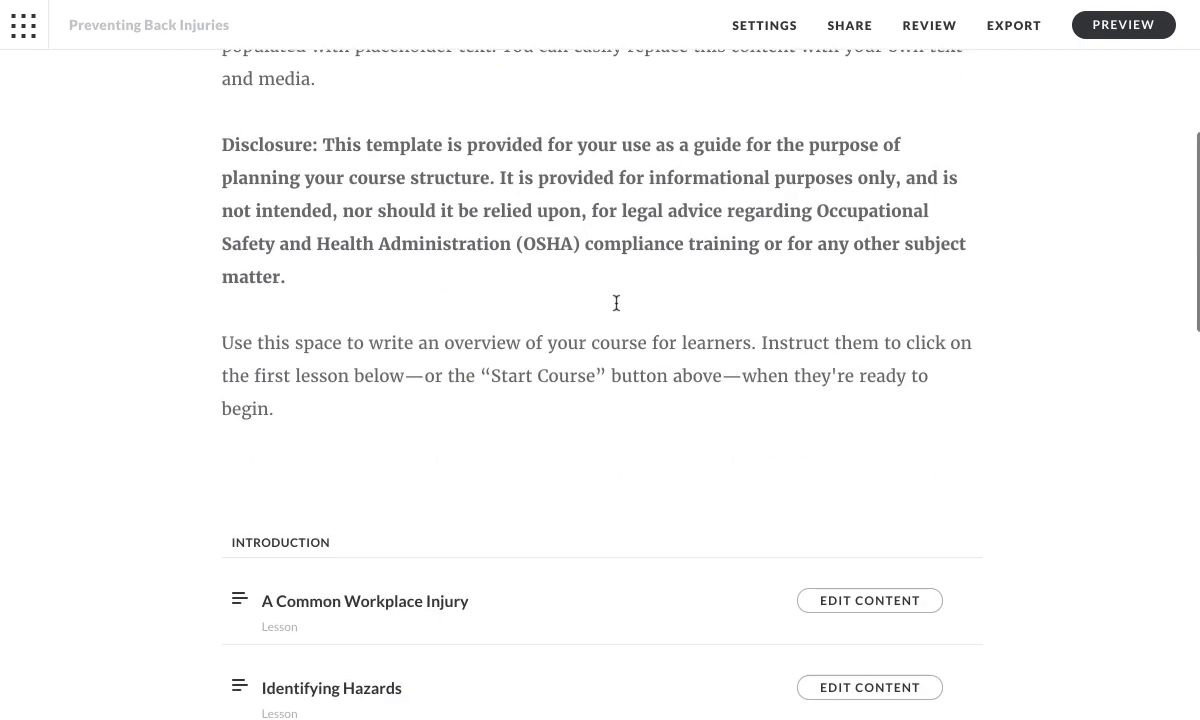
scroll(616, 303, down, 5)
scroll(616, 303, up, 20)
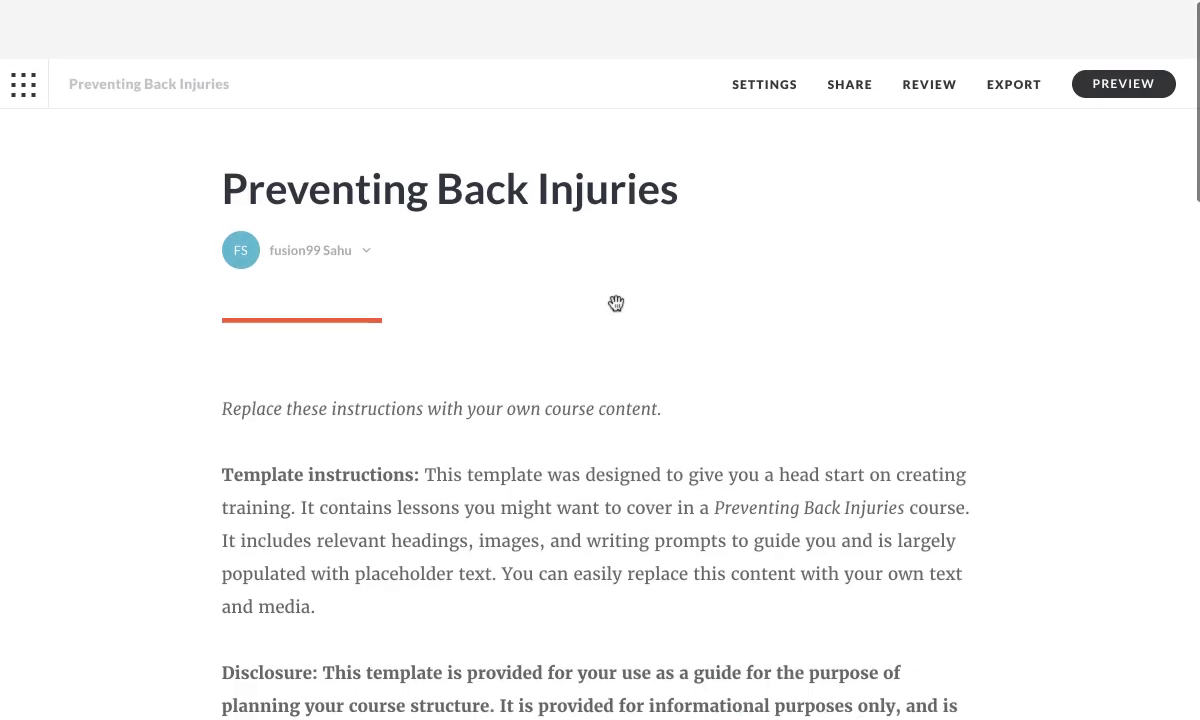
scroll(876, 164, down, 1)
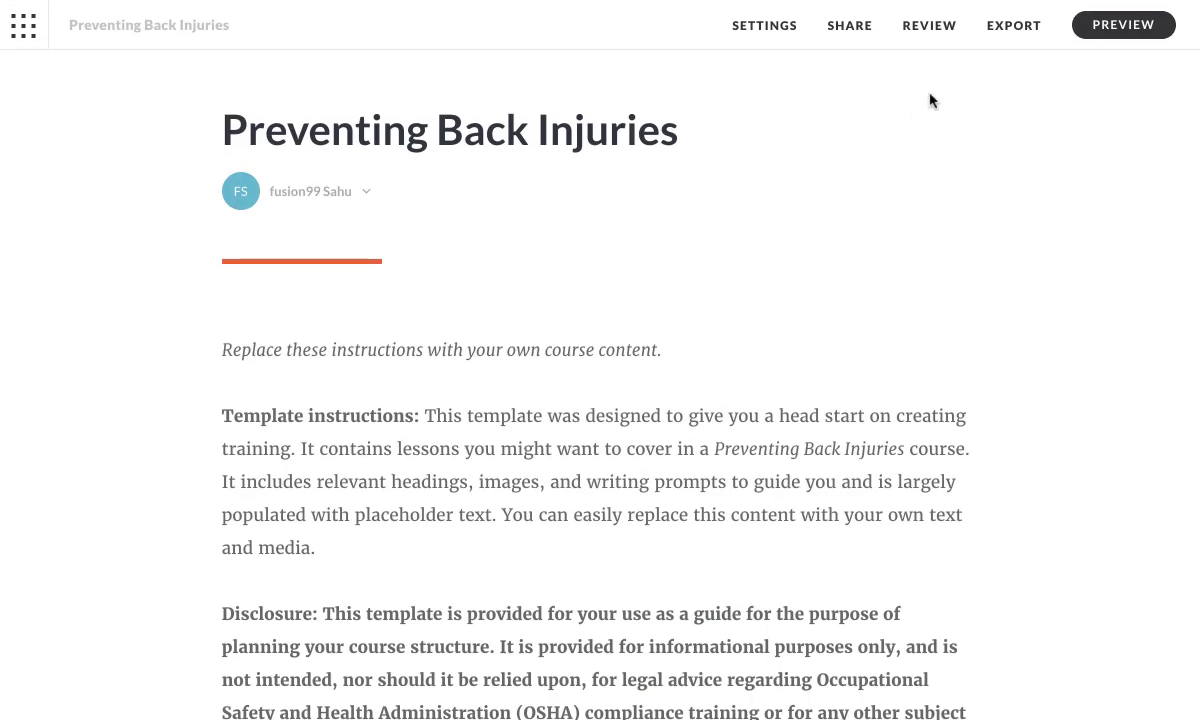
Set the export LMS to xAPI (Tin Can) and paste the WPLMS xAPI endpoint as Identifier
click(1012, 30)
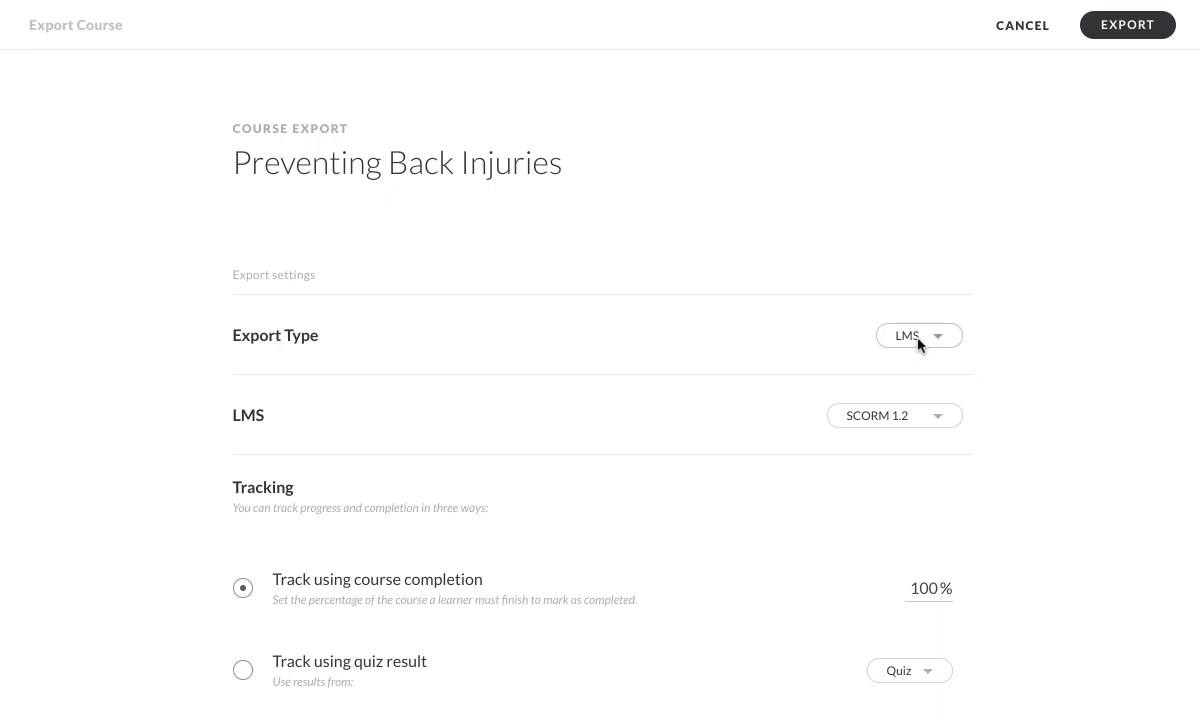
click(935, 422)
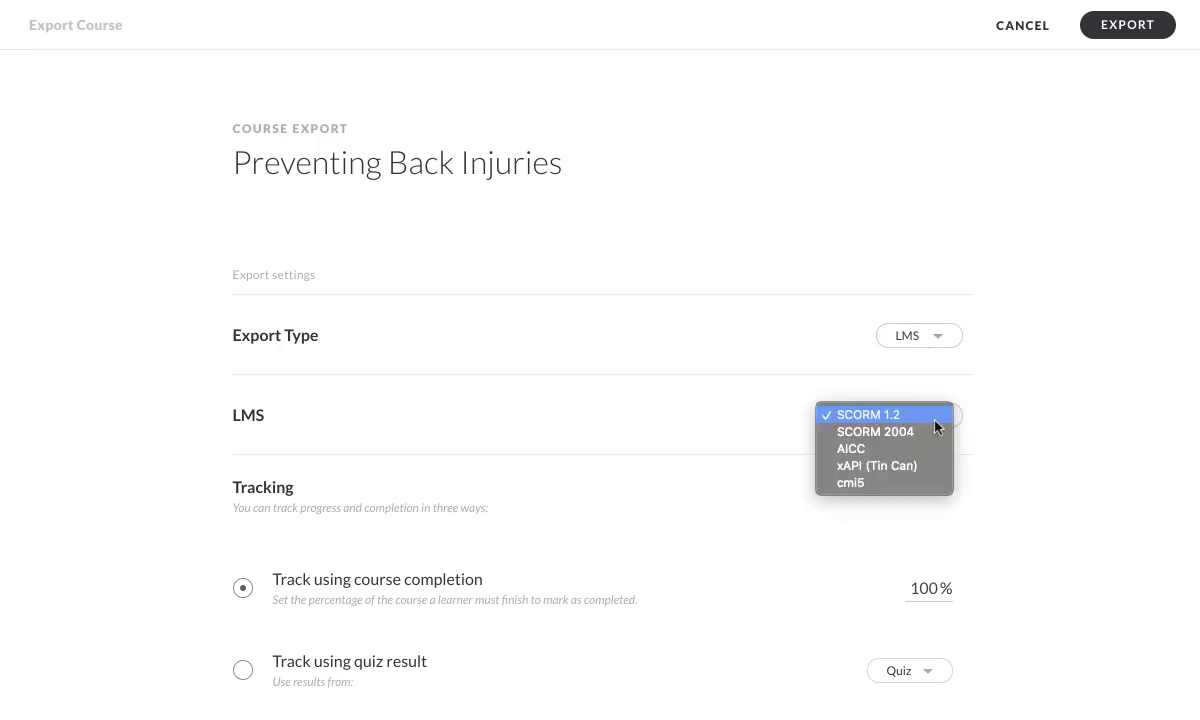
click(908, 465)
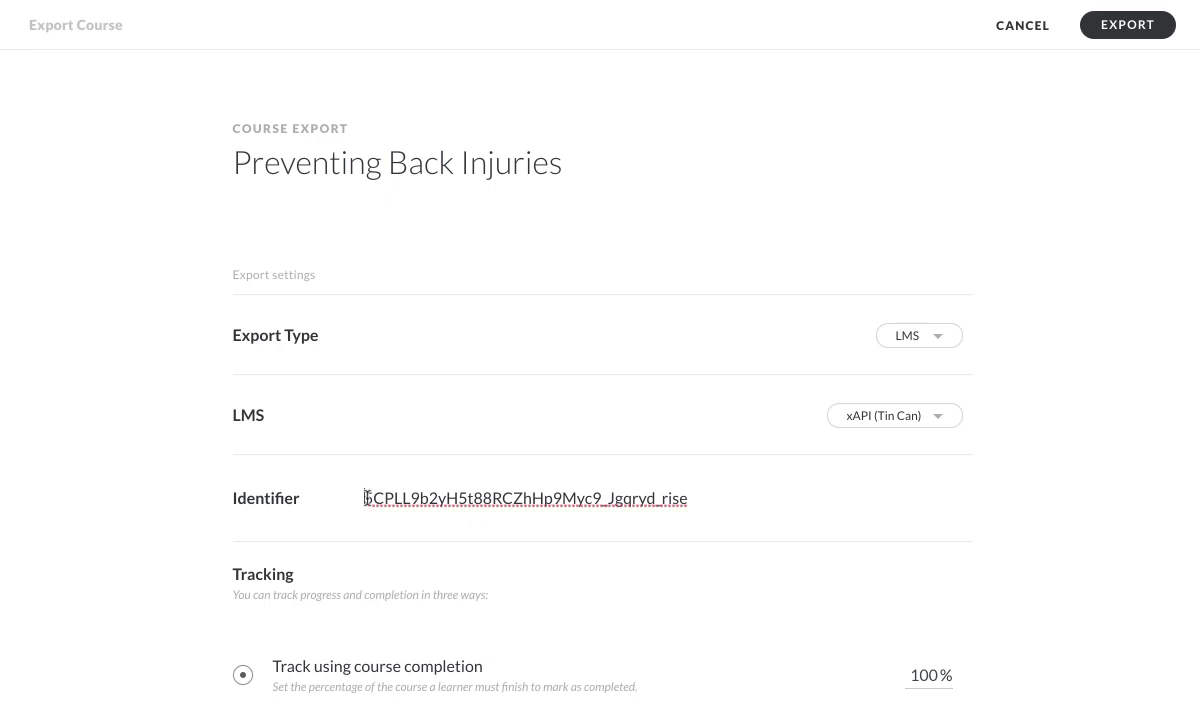
drag(366, 498, 732, 520)
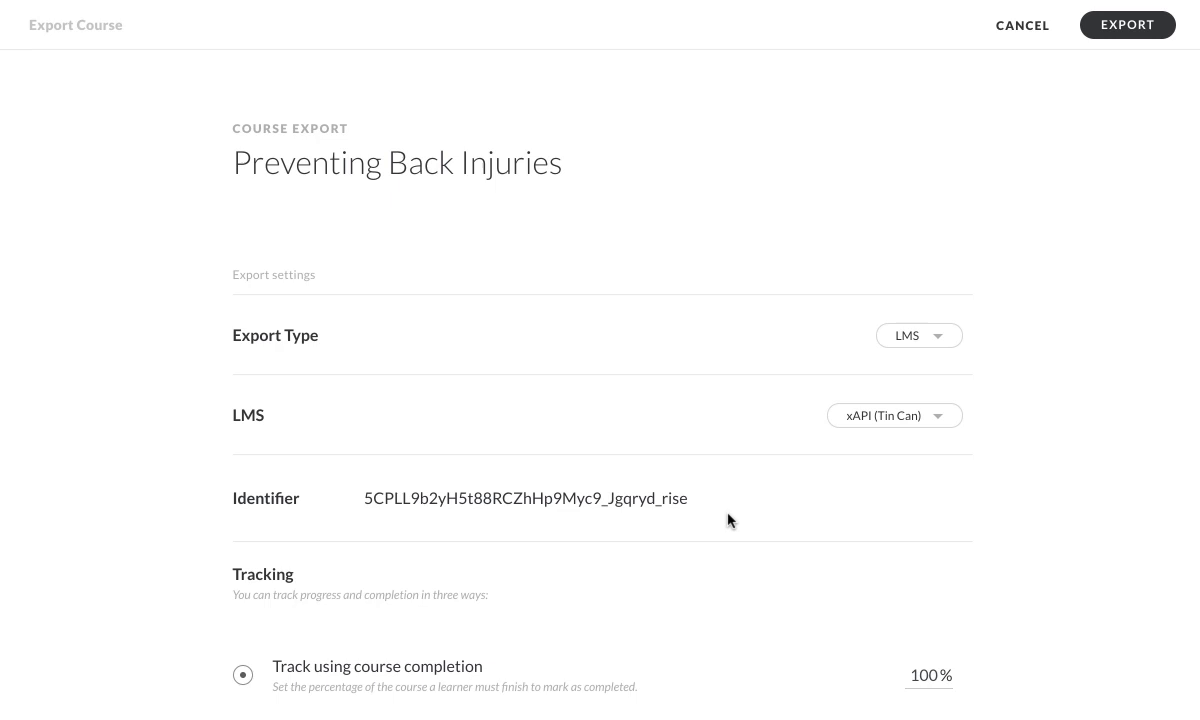
drag(362, 498, 707, 498)
text([SITE URL]wp-json/wplms/v2/xapi/course/[COURSE ID])
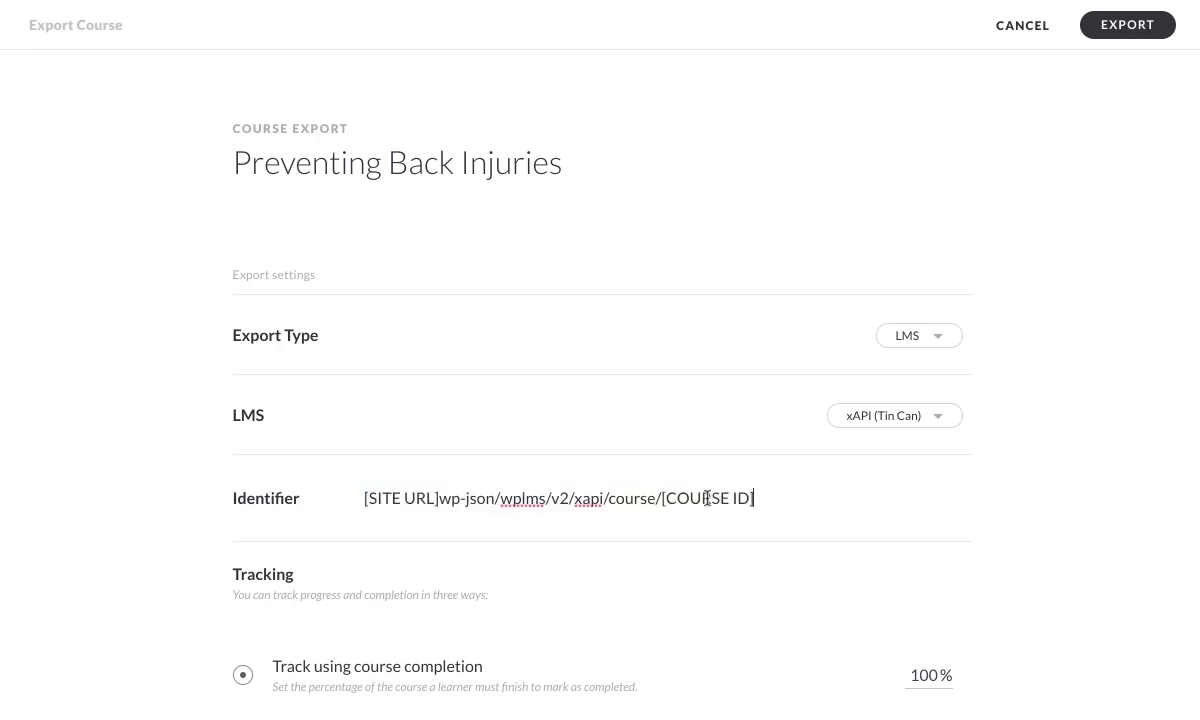
double_click(405, 497)
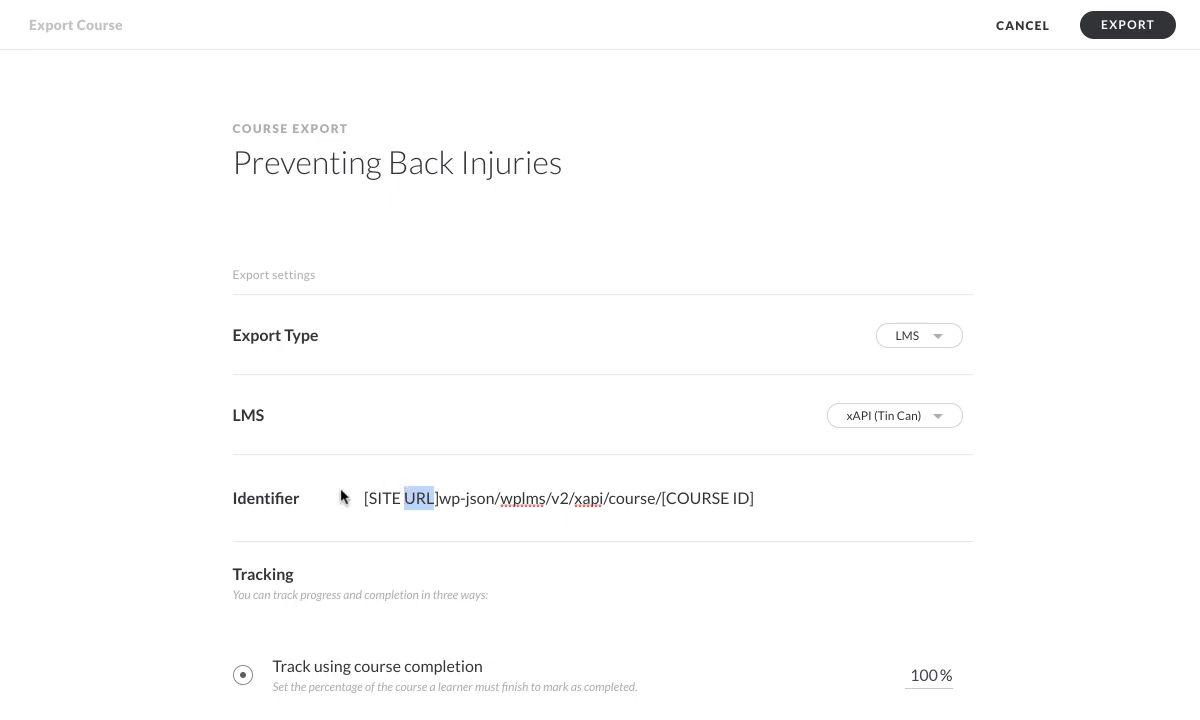
drag(440, 498, 752, 505)
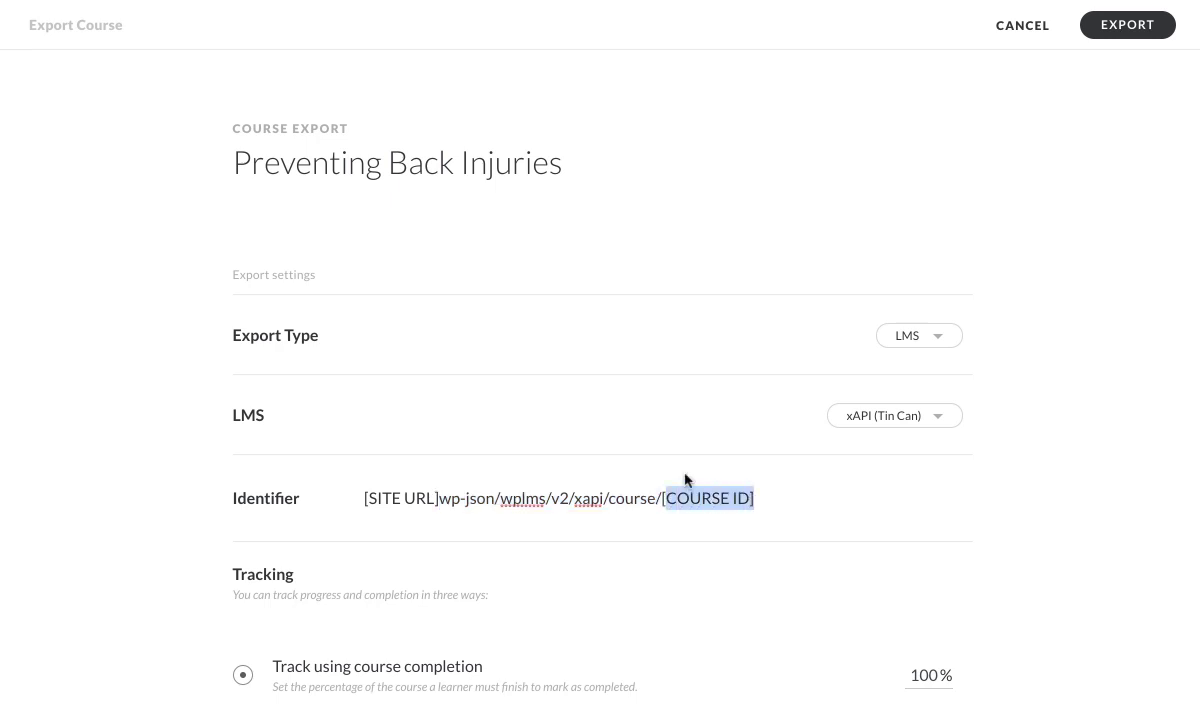
drag(439, 498, 323, 487)
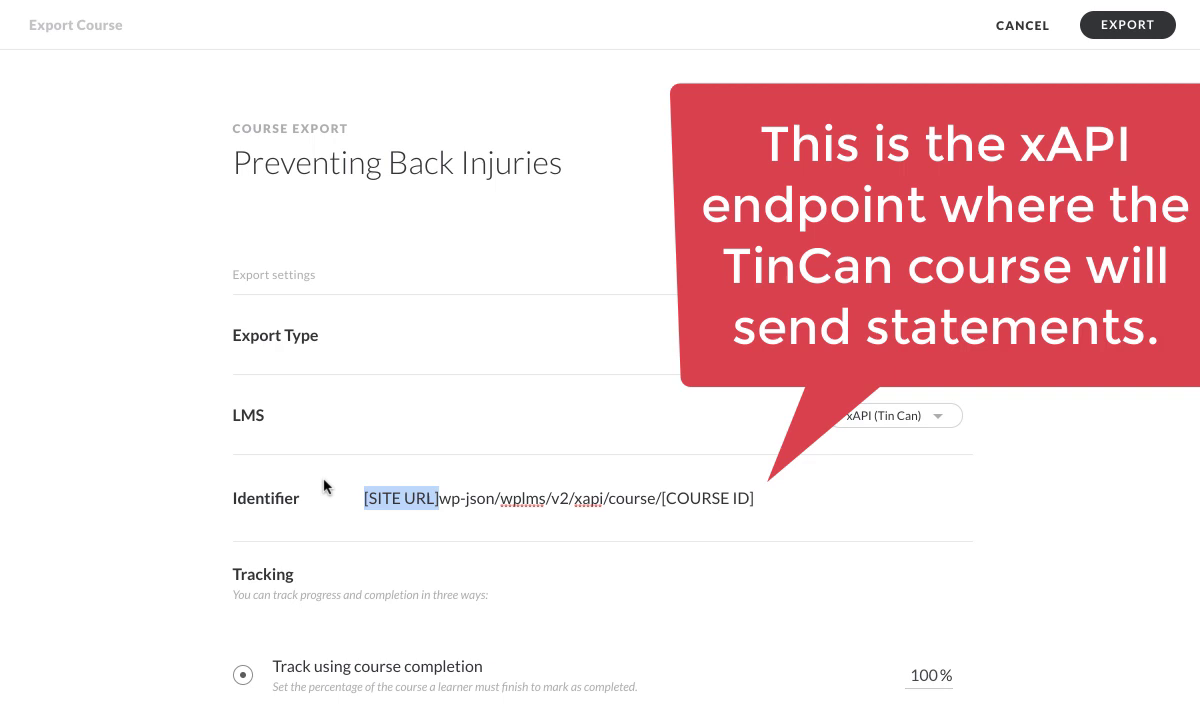
text(http://)
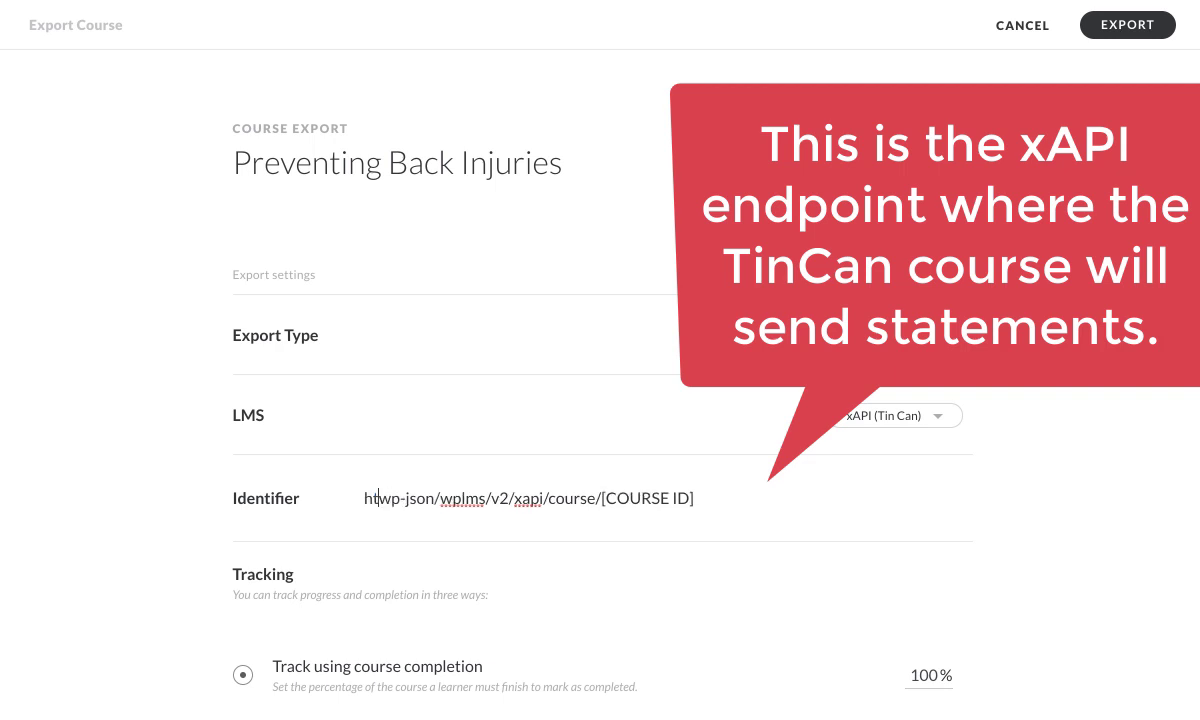
text(localhost/wplms)
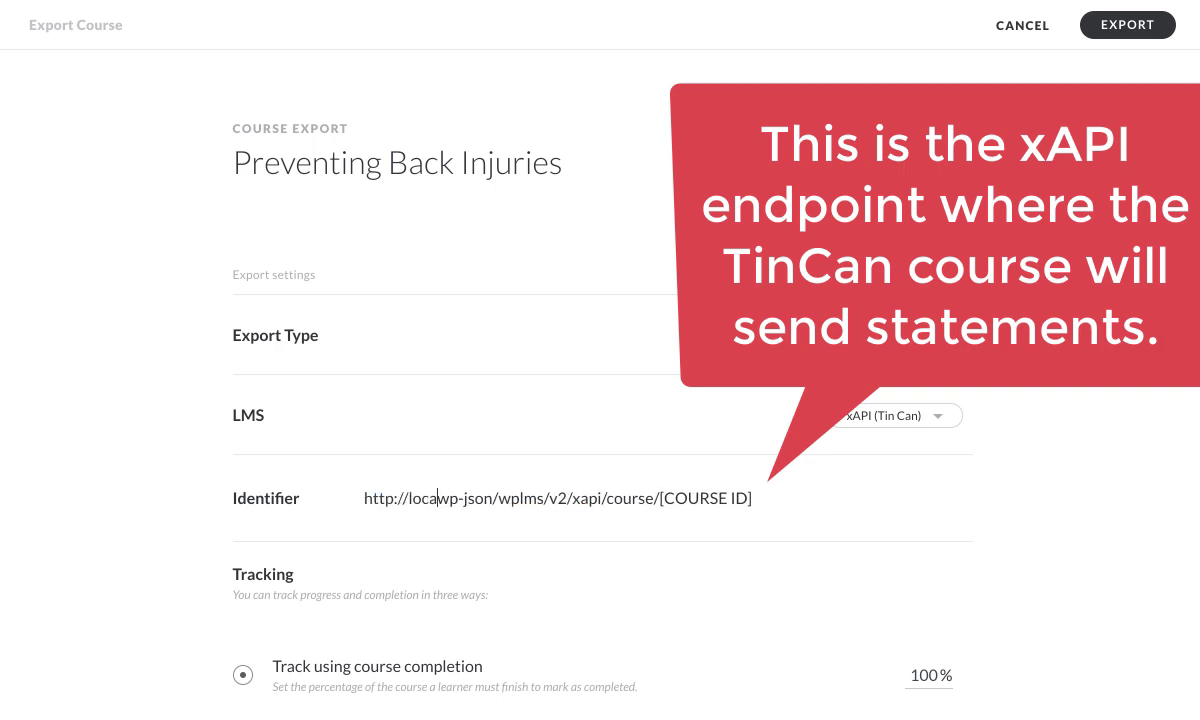
text(/)
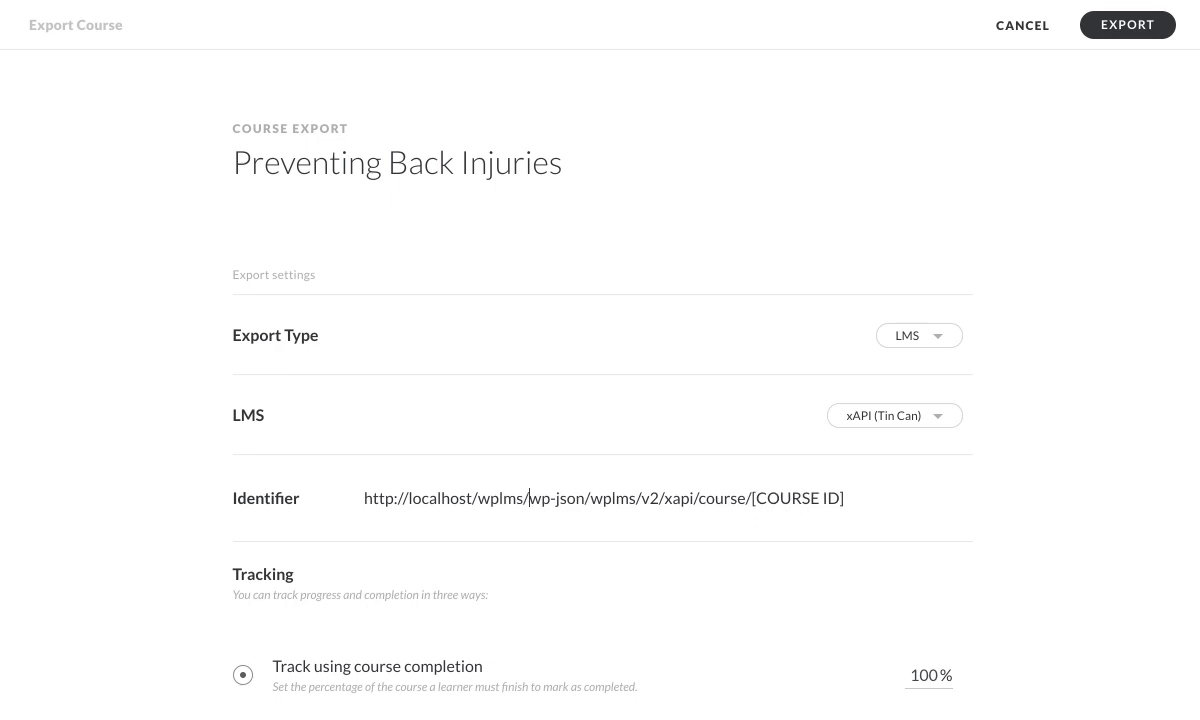
drag(530, 493, 362, 490)
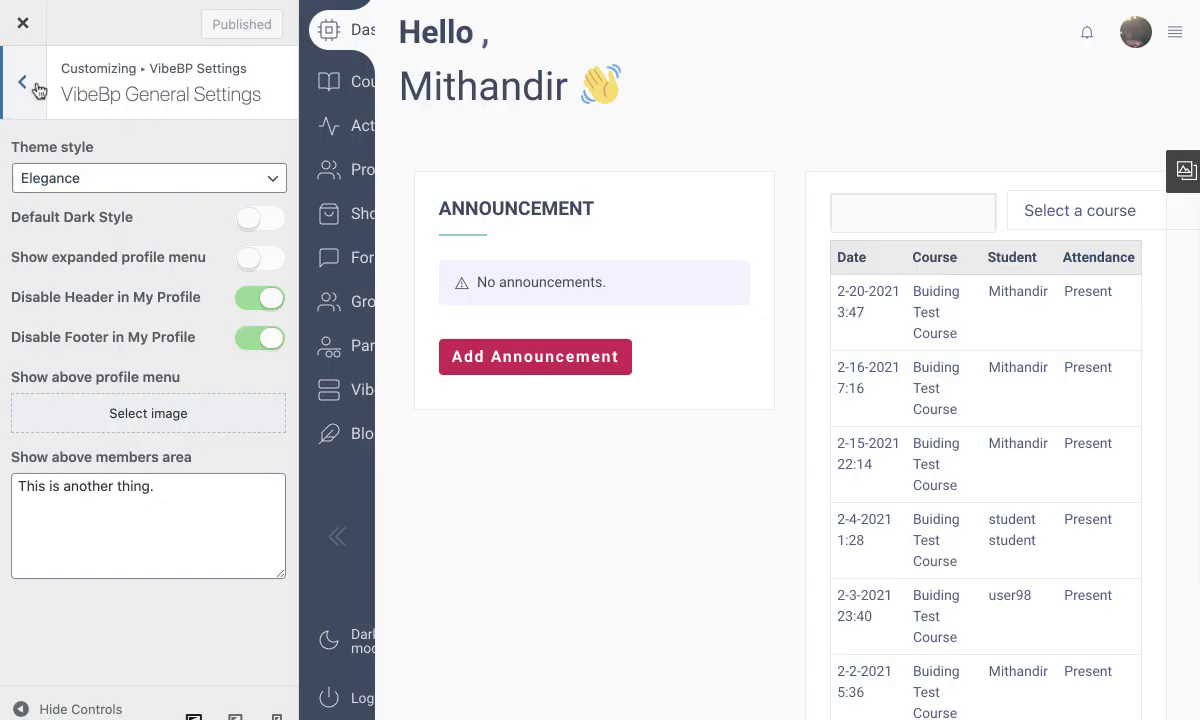
click(20, 110)
click(33, 87)
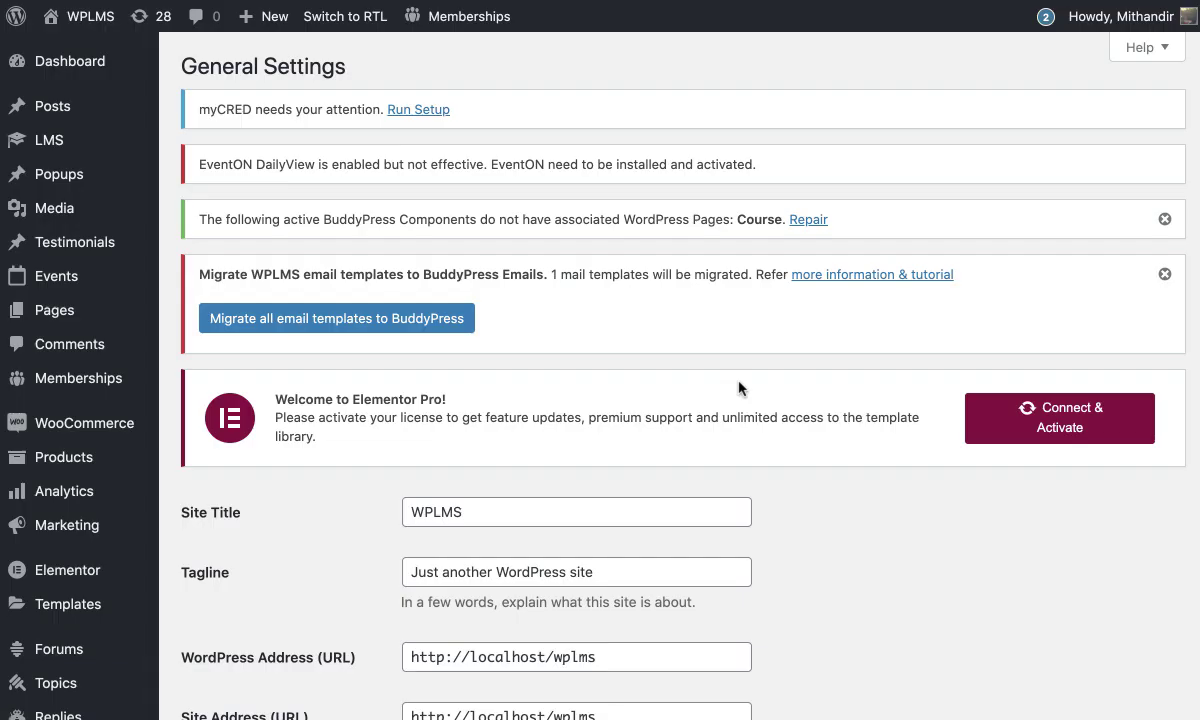
scroll(739, 388, down, 3)
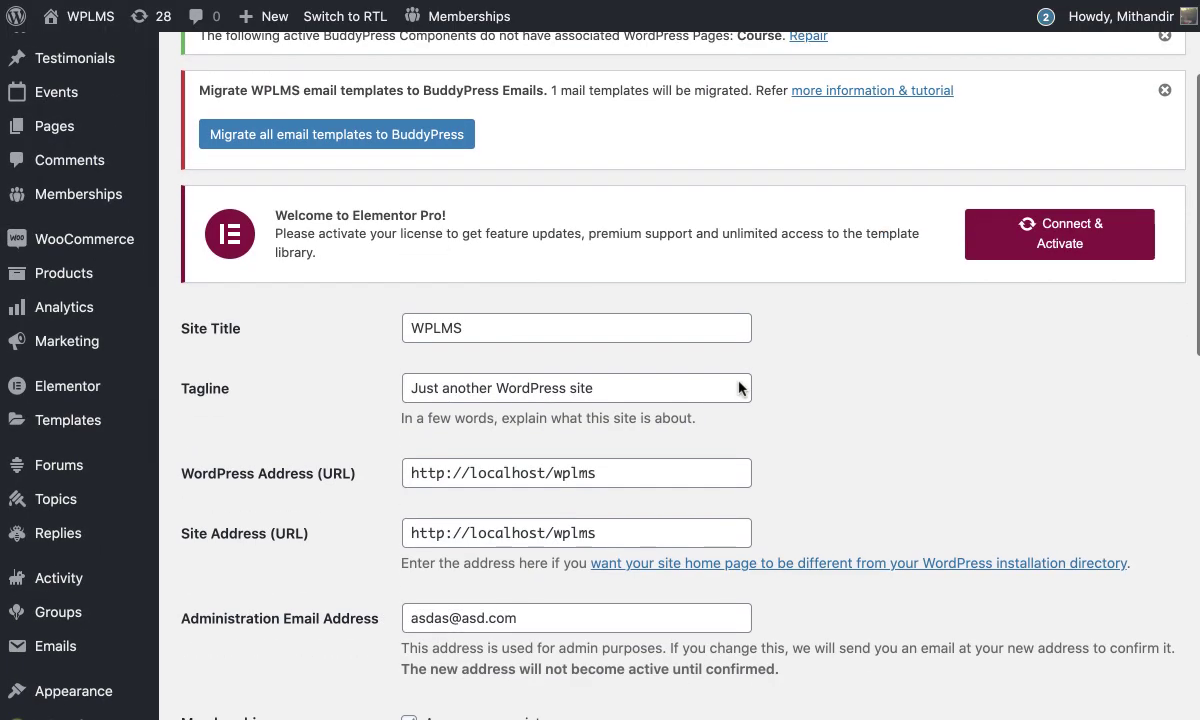
scroll(280, 533, down, 1)
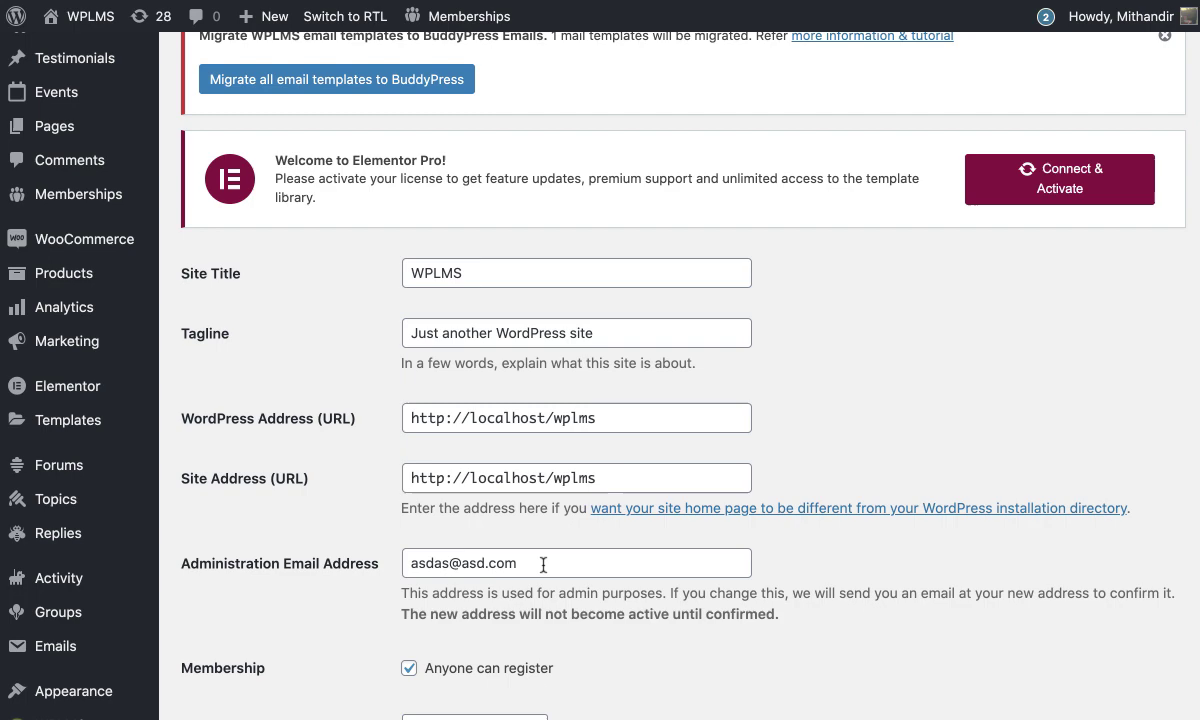
drag(610, 482, 232, 462)
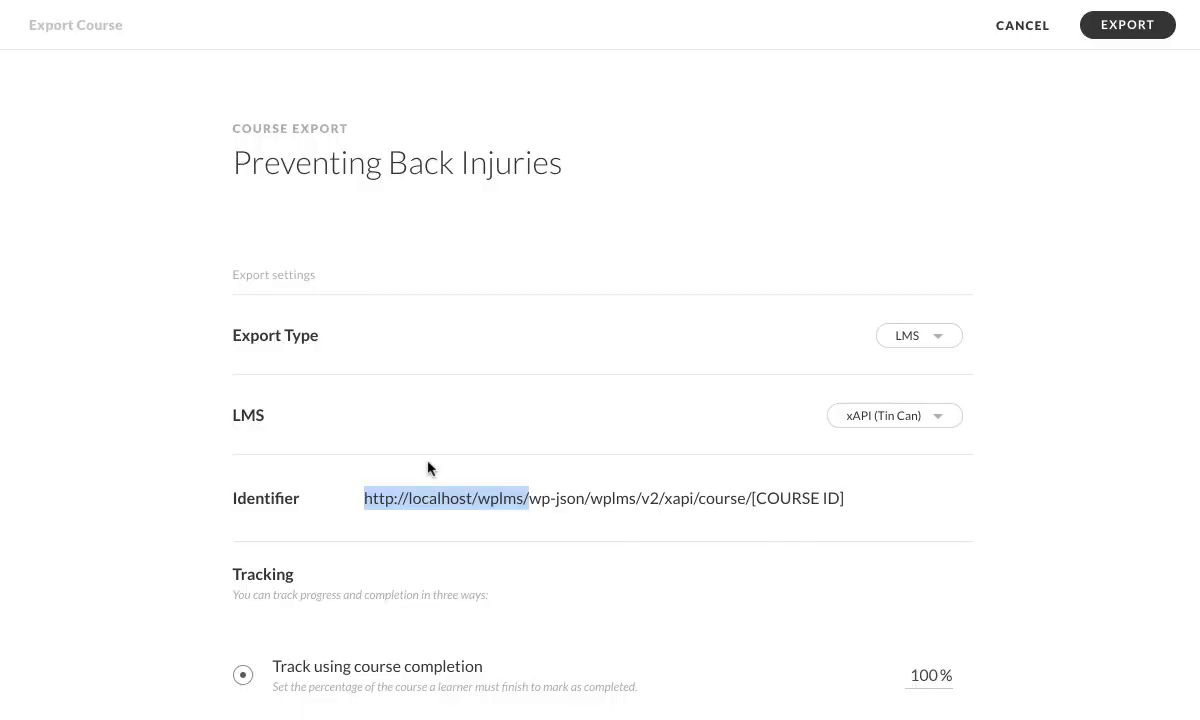
click(522, 497)
drag(523, 496, 360, 500)
key(Right)
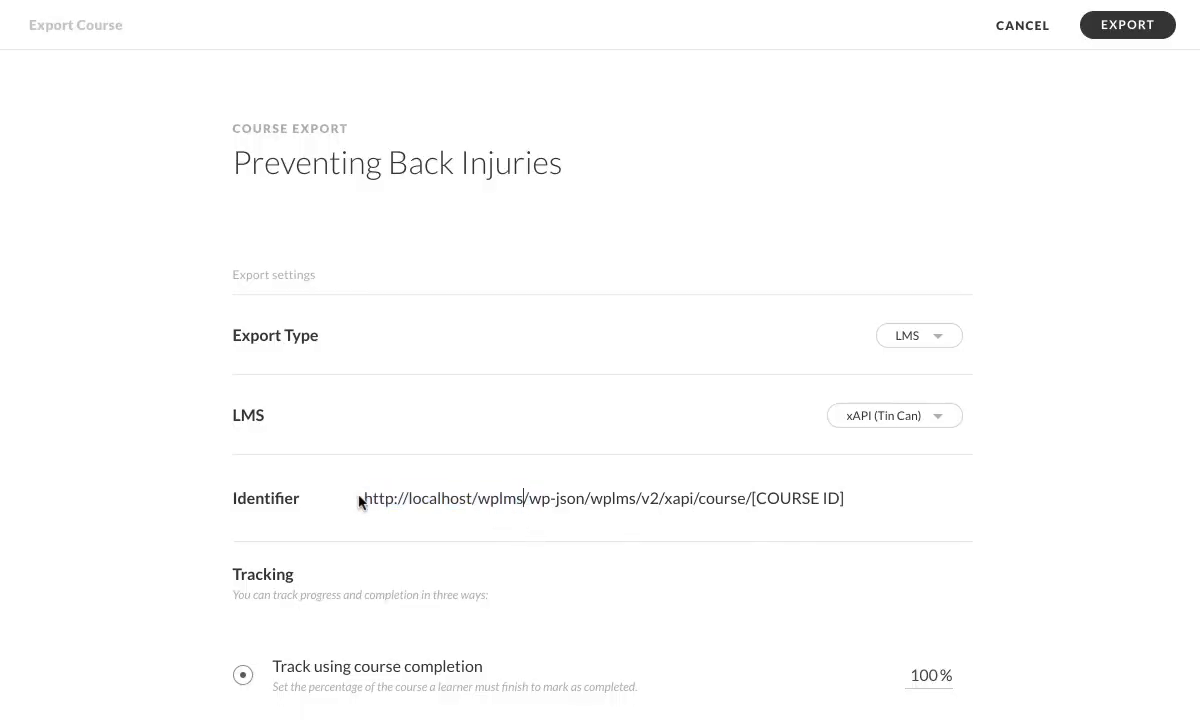
drag(529, 497, 904, 508)
Replace [COURSE ID] with 889 so the identifier ends /xapi/course/889
click(757, 497)
key(BackSpace)
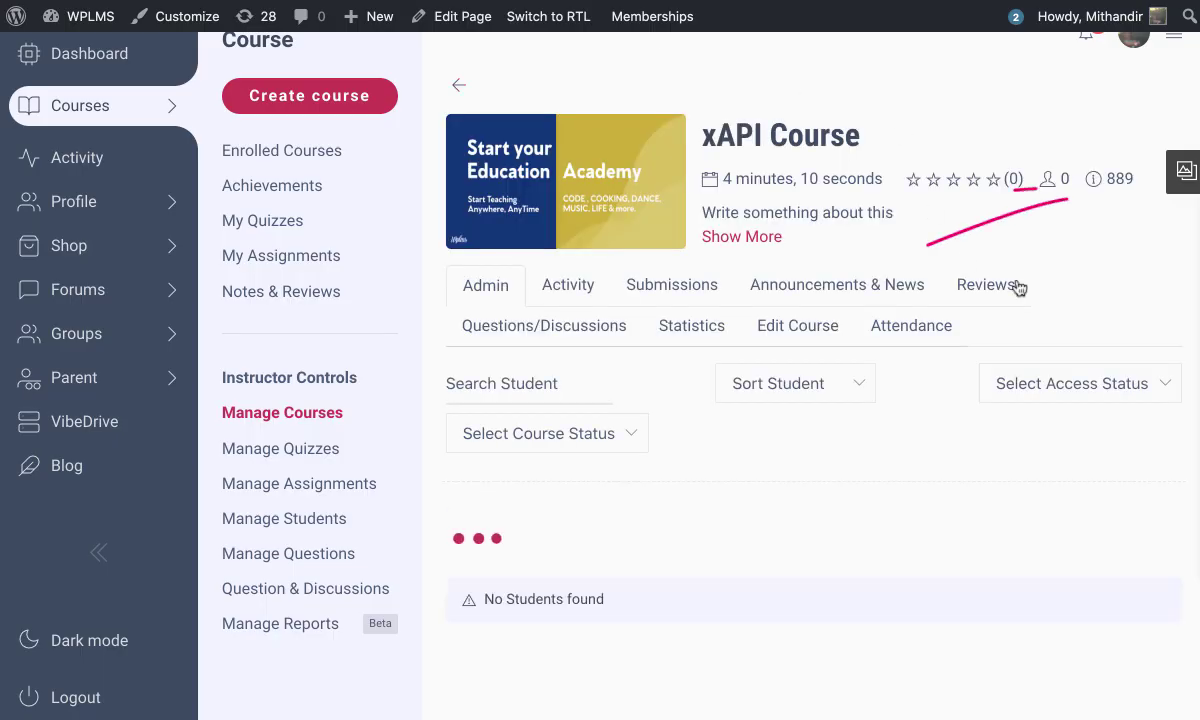
double_click(1120, 179)
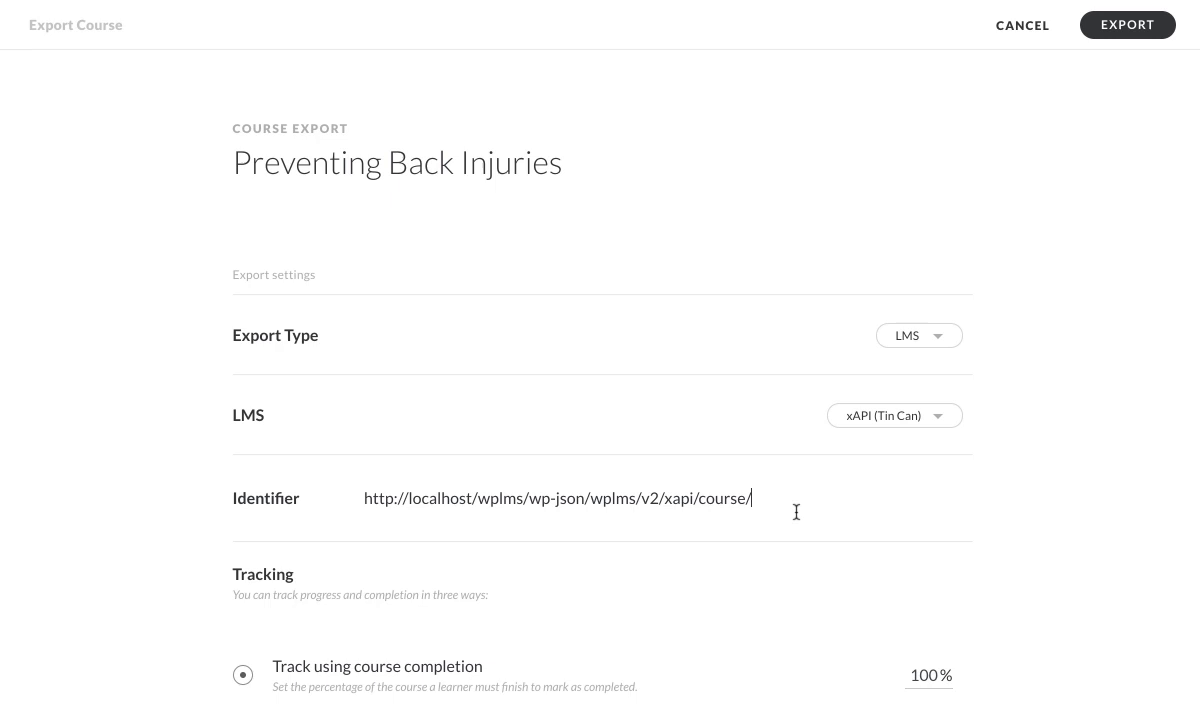
text(889)
scroll(795, 510, down, 3)
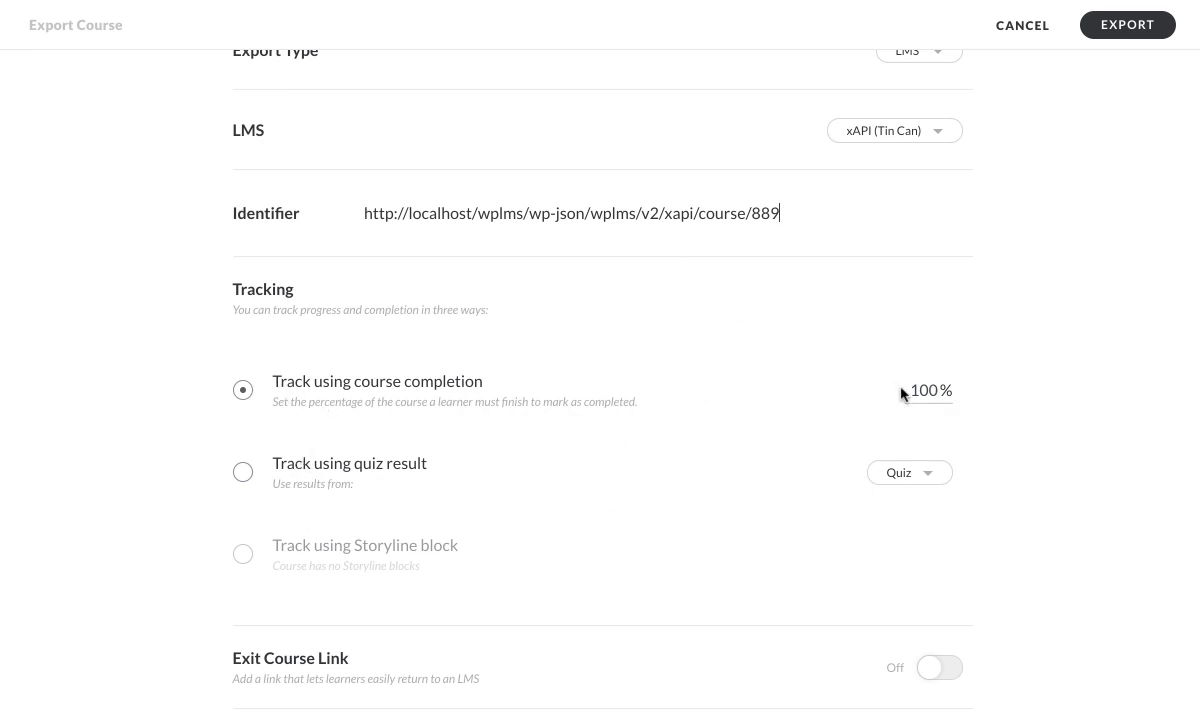
Review the completion and quiz tracking settings, then export Preventing Back Injuries as a Tin Can package
drag(900, 391, 965, 397)
click(938, 468)
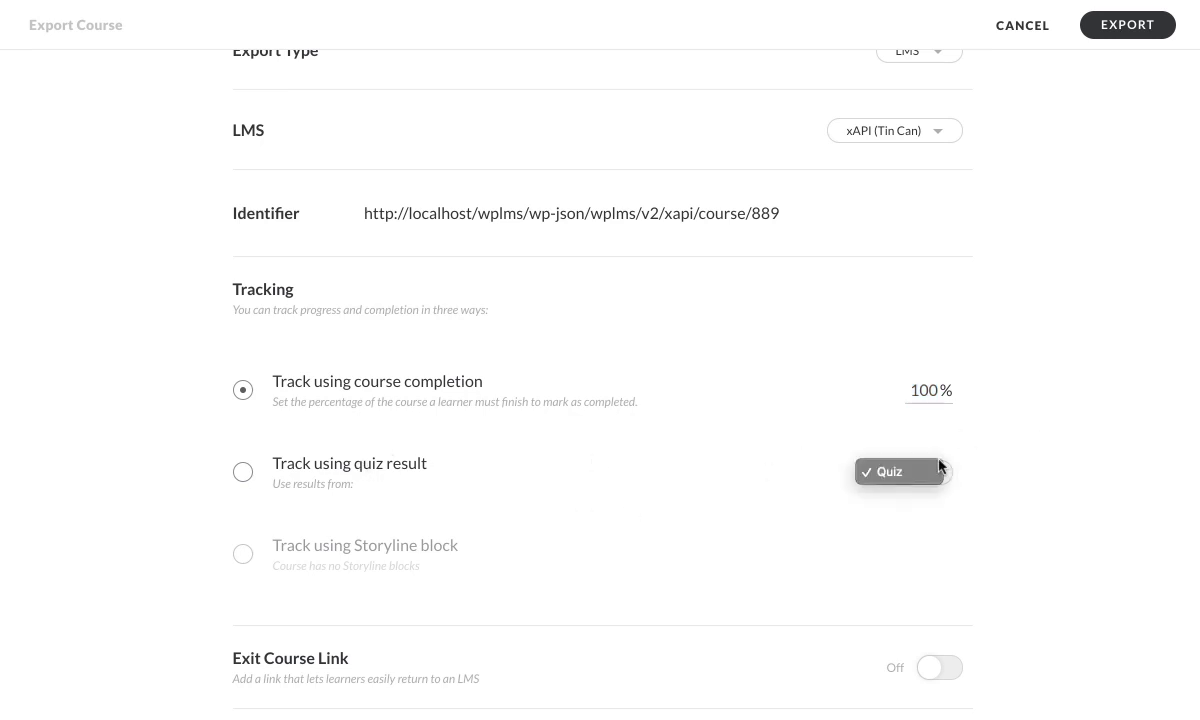
click(940, 568)
scroll(940, 570, down, 1)
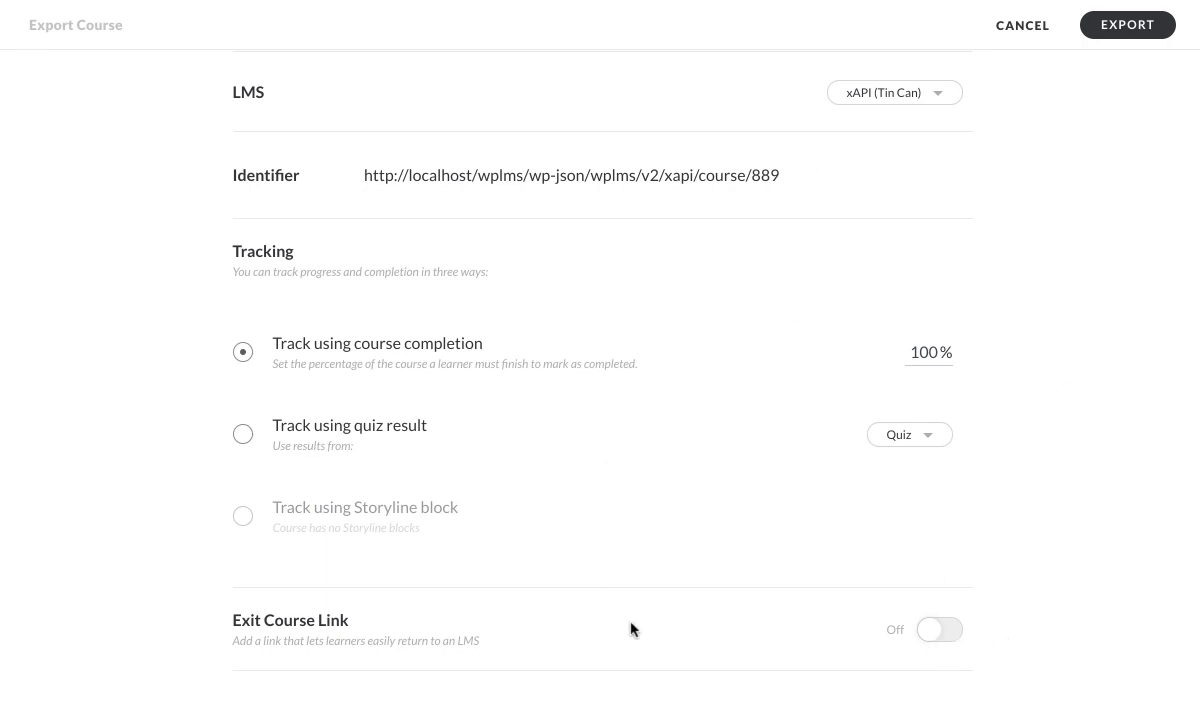
drag(235, 613, 364, 630)
click(536, 605)
scroll(535, 606, up, 5)
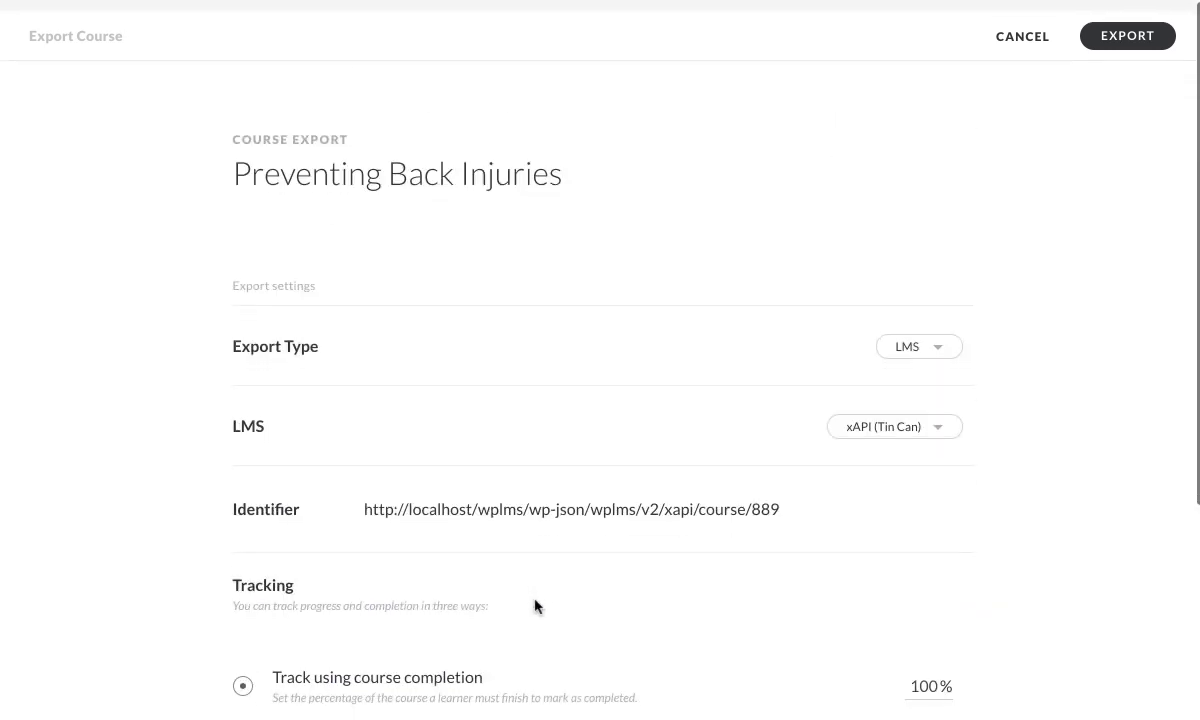
click(1125, 26)
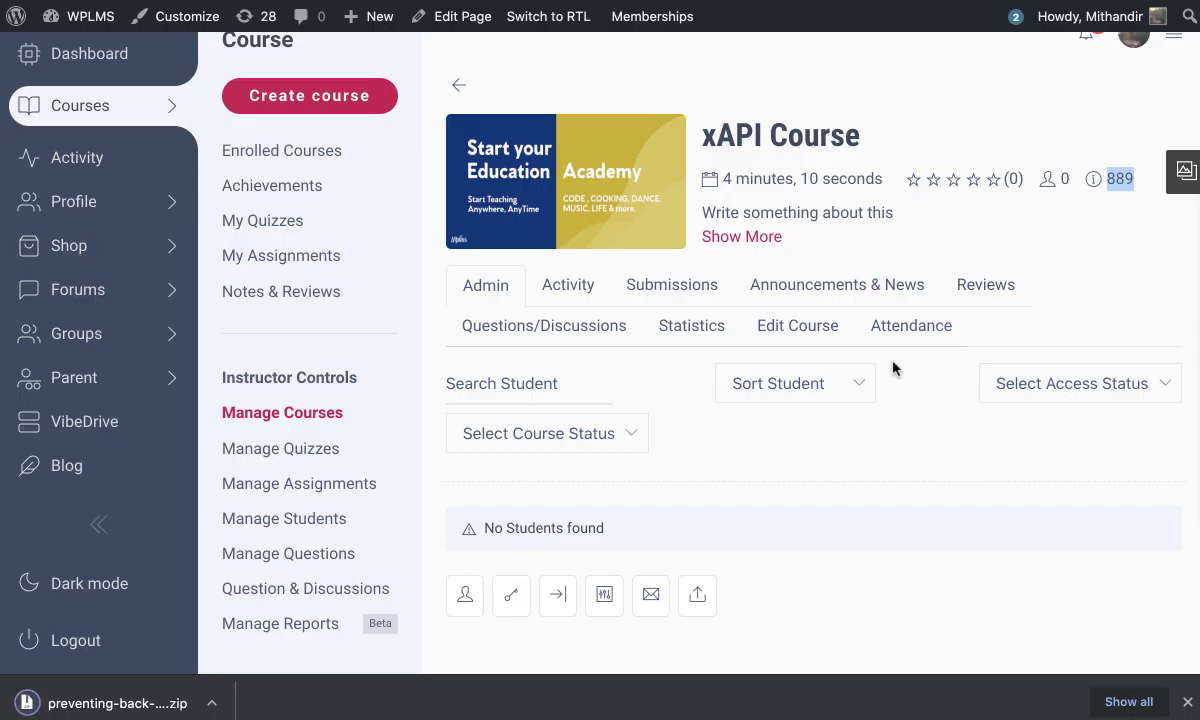
Edit xAPI Course and choose a TinCan Package upload as its curriculum
click(785, 326)
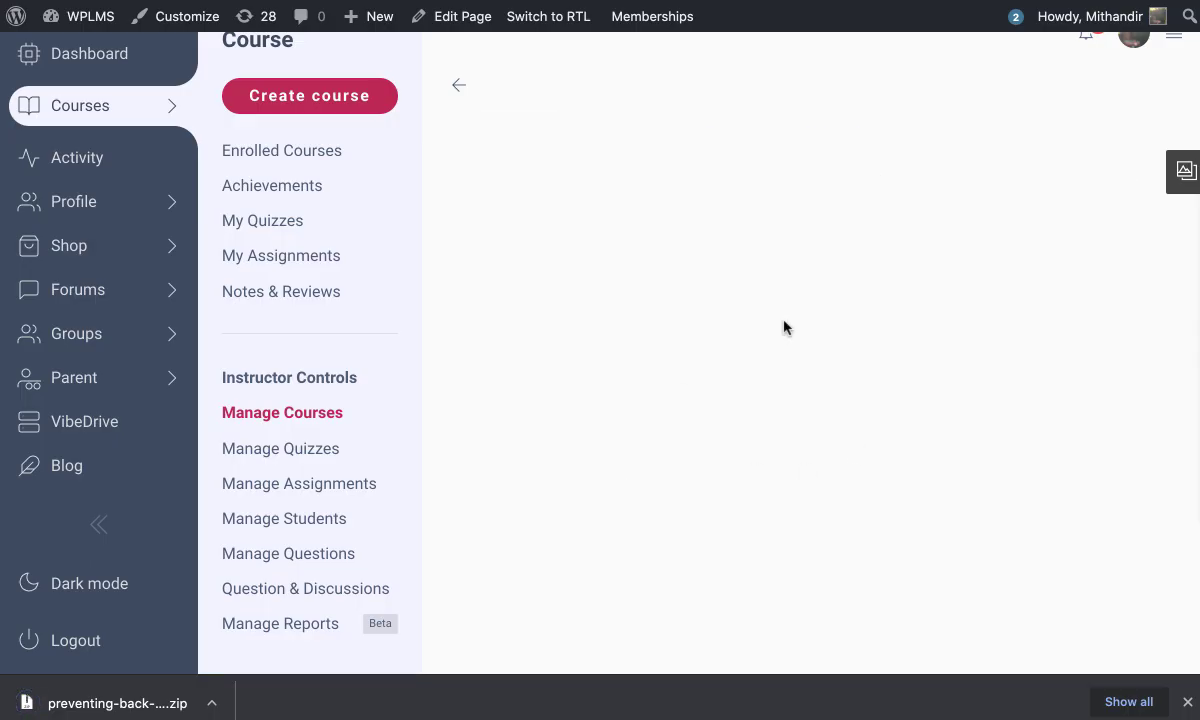
click(1187, 702)
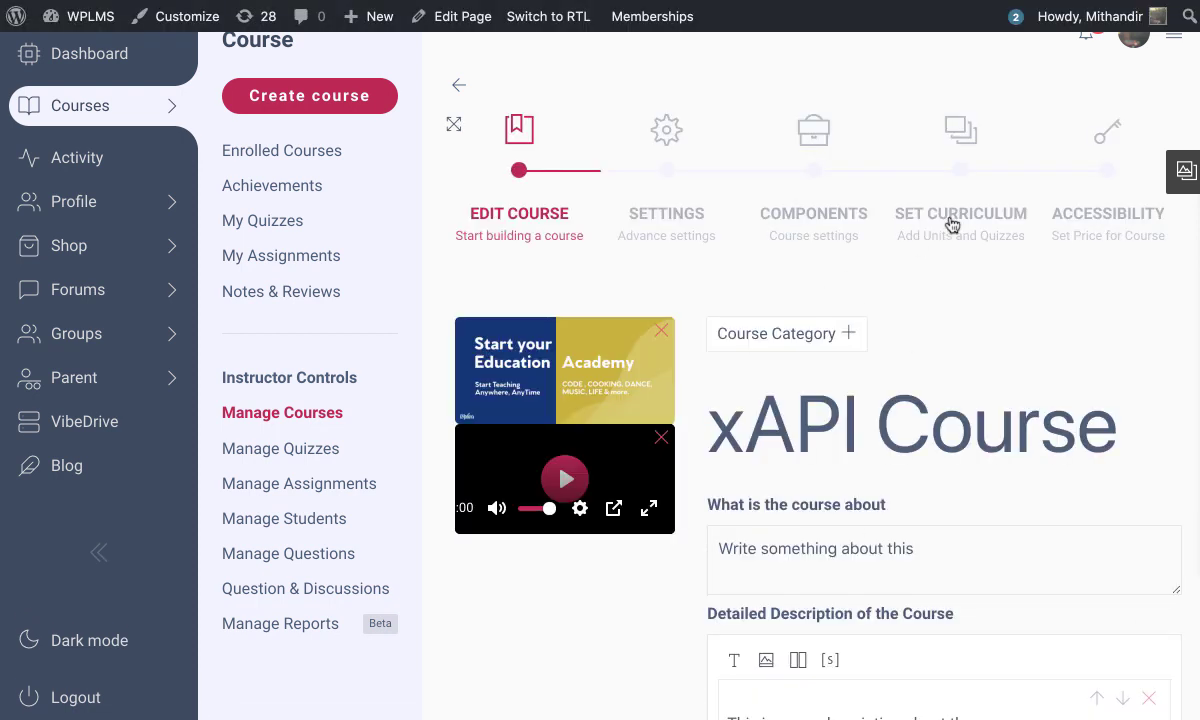
click(953, 222)
click(888, 395)
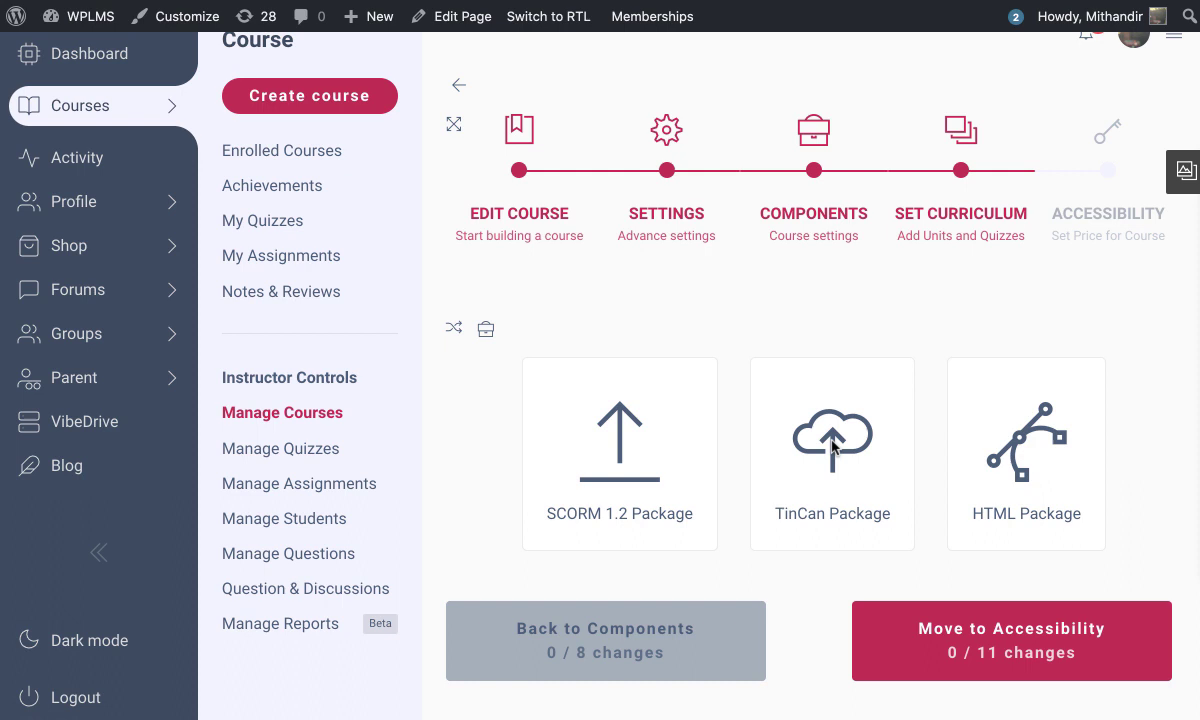
click(784, 420)
scroll(832, 447, down, 2)
scroll(832, 447, down, 1)
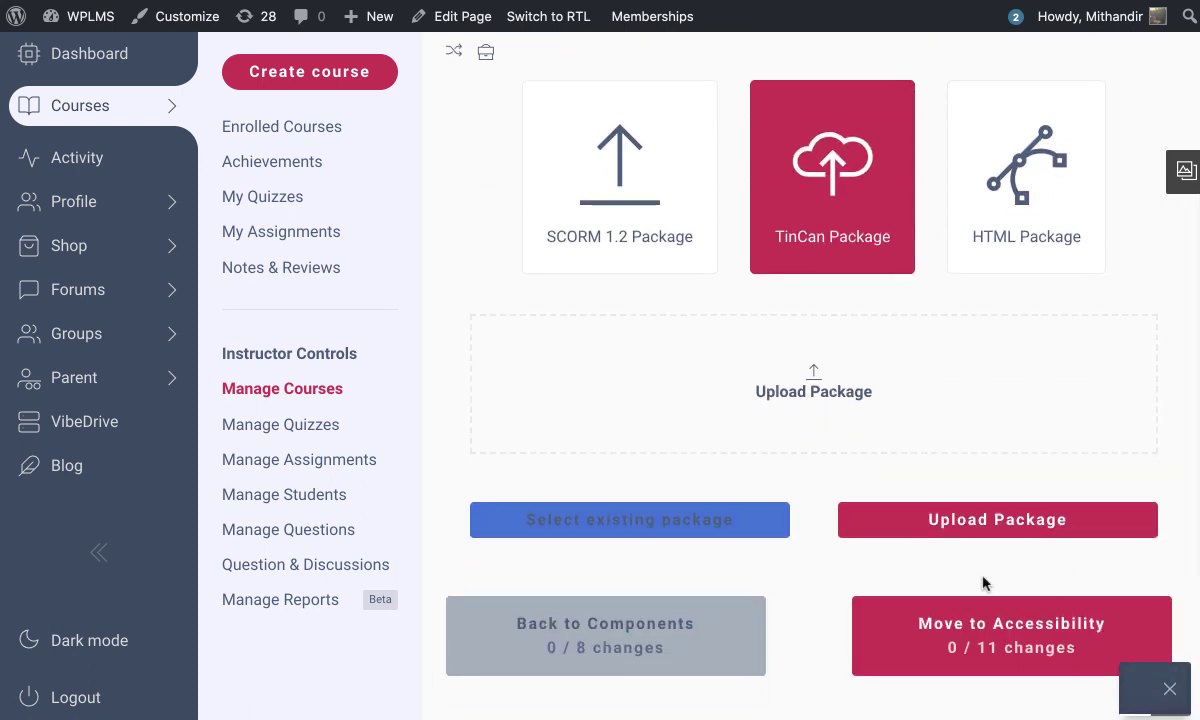
Upload the preventing-back-injuries TinCan zip, set it as the package, and save the draft
click(983, 519)
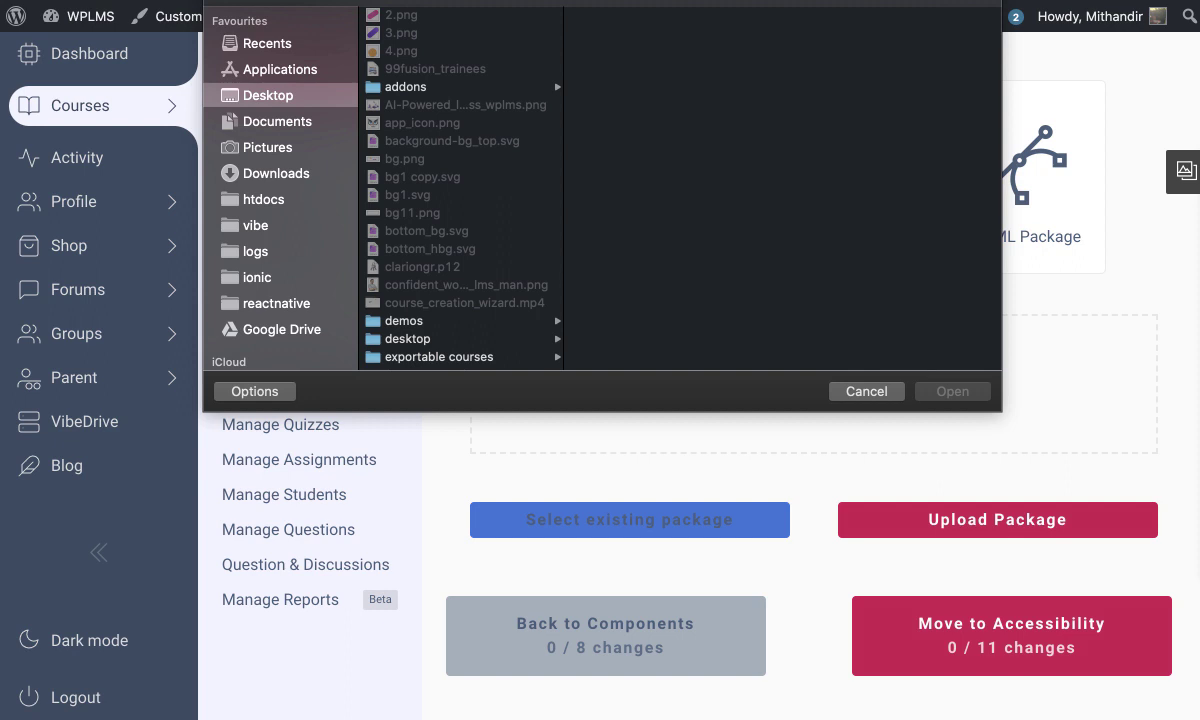
drag(728, 394, 836, 216)
click(953, 391)
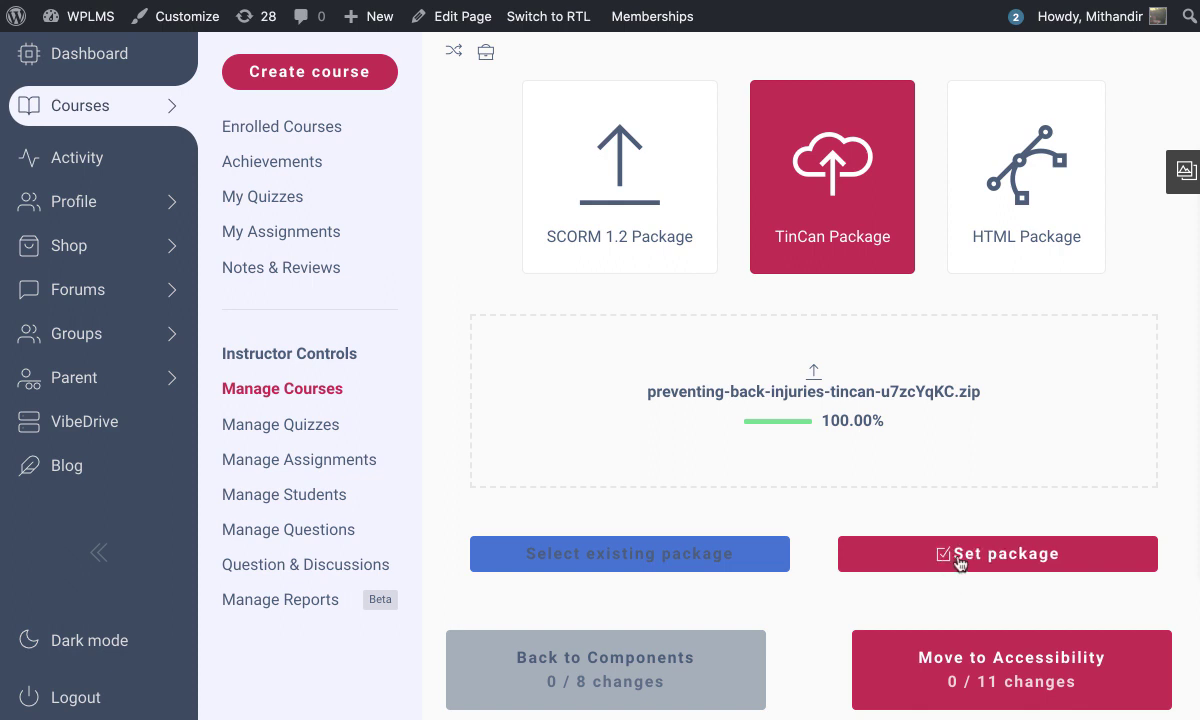
click(945, 554)
mouse_move(855, 391)
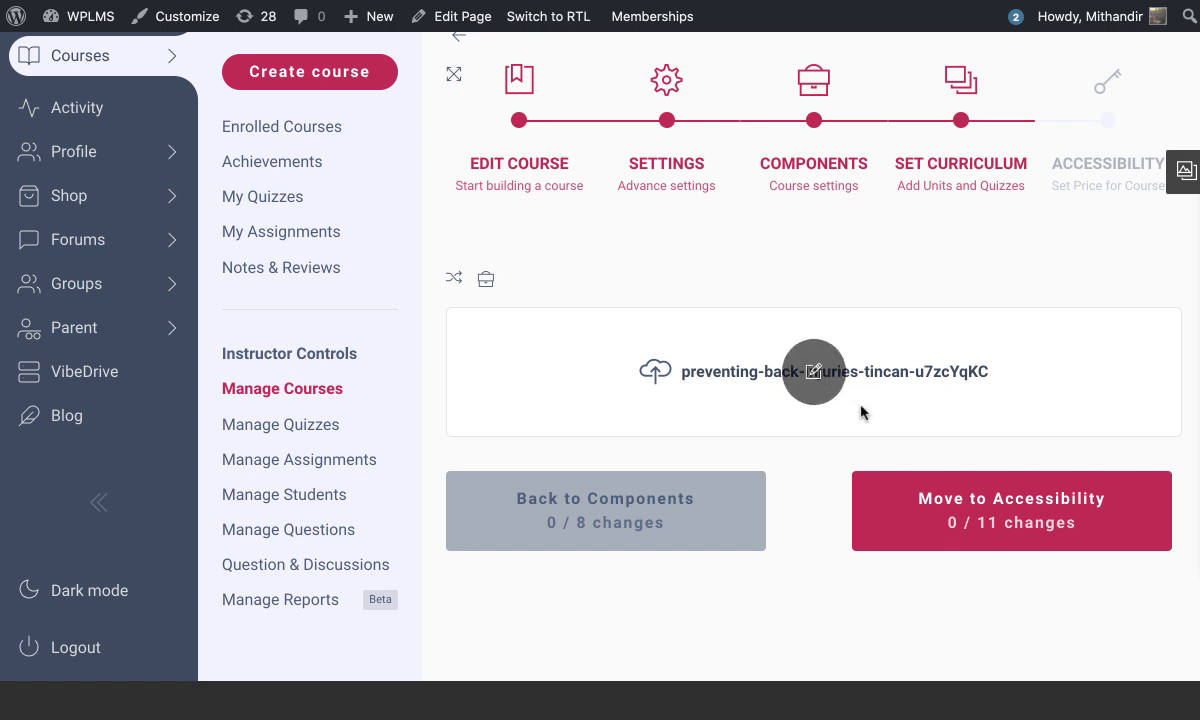
click(1016, 532)
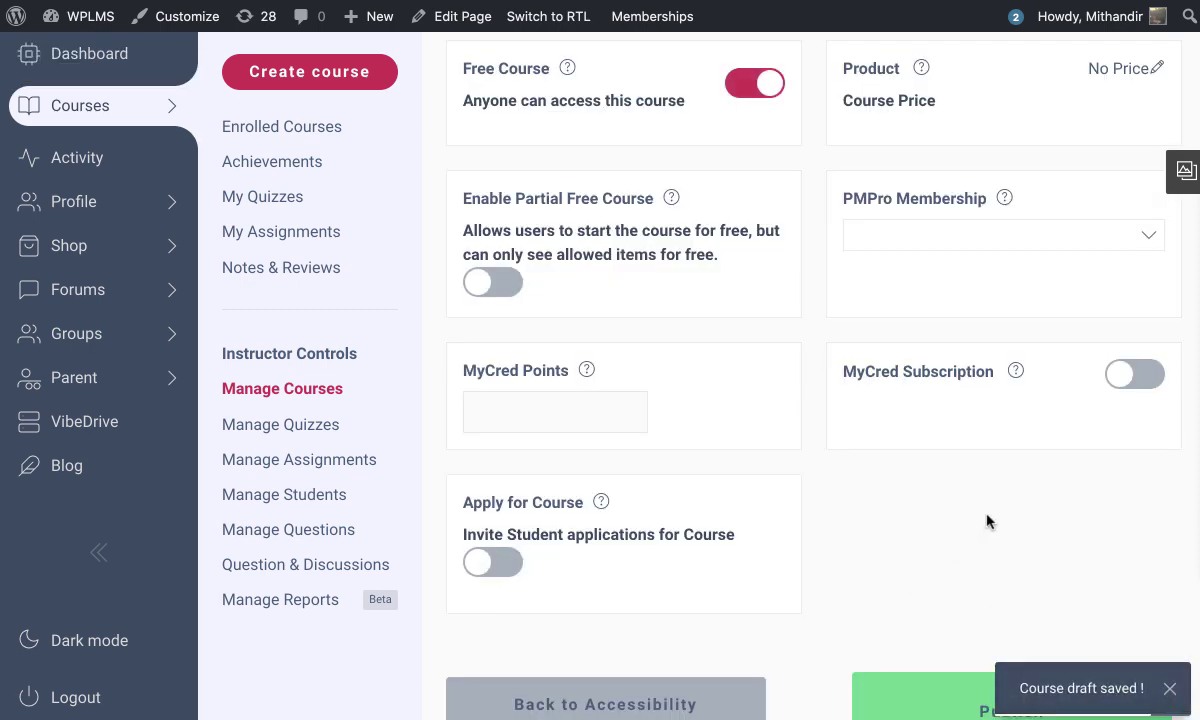
Publish xAPI Course, enrol the admin user as a student, and view Enrolled Courses
scroll(987, 521, down, 2)
click(946, 537)
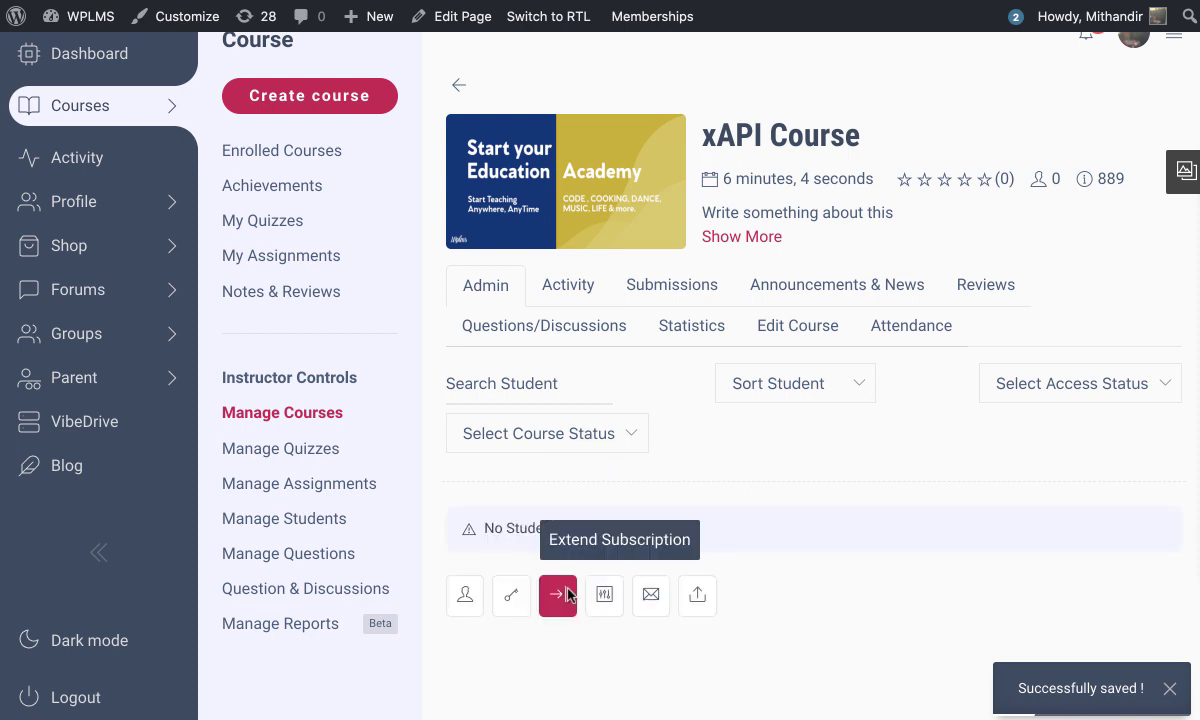
click(465, 595)
click(528, 672)
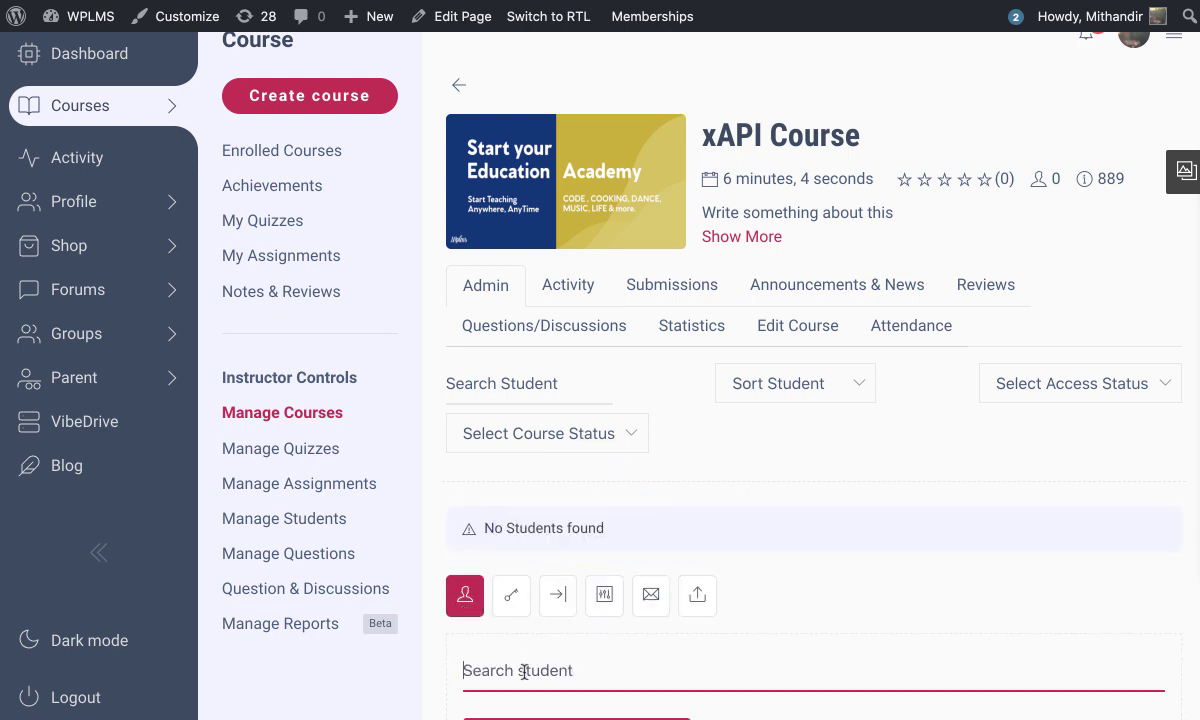
text(admin)
scroll(528, 657, down, 2)
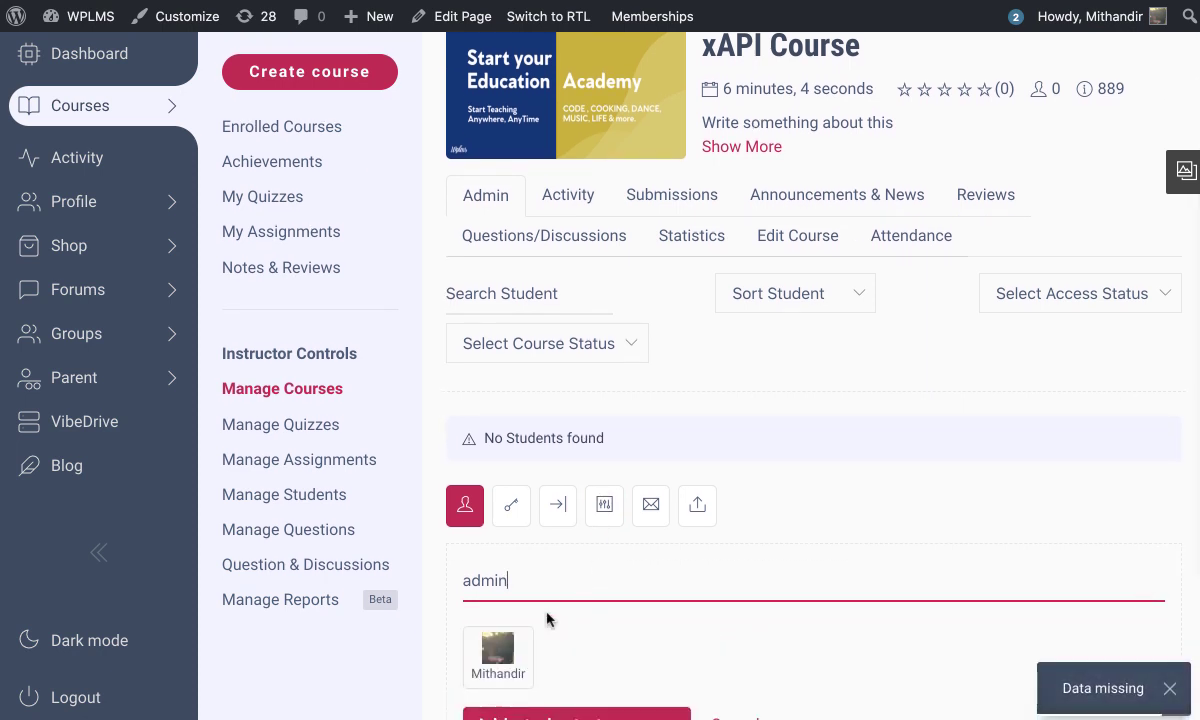
click(498, 643)
scroll(702, 635, down, 2)
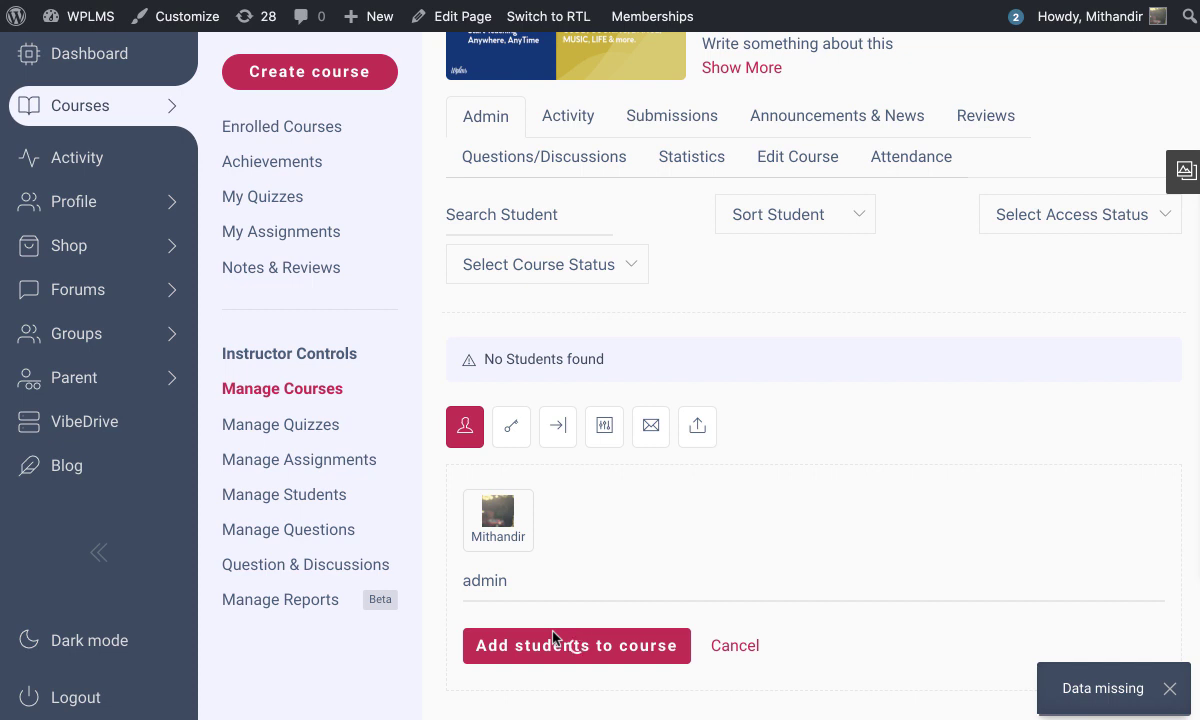
click(307, 118)
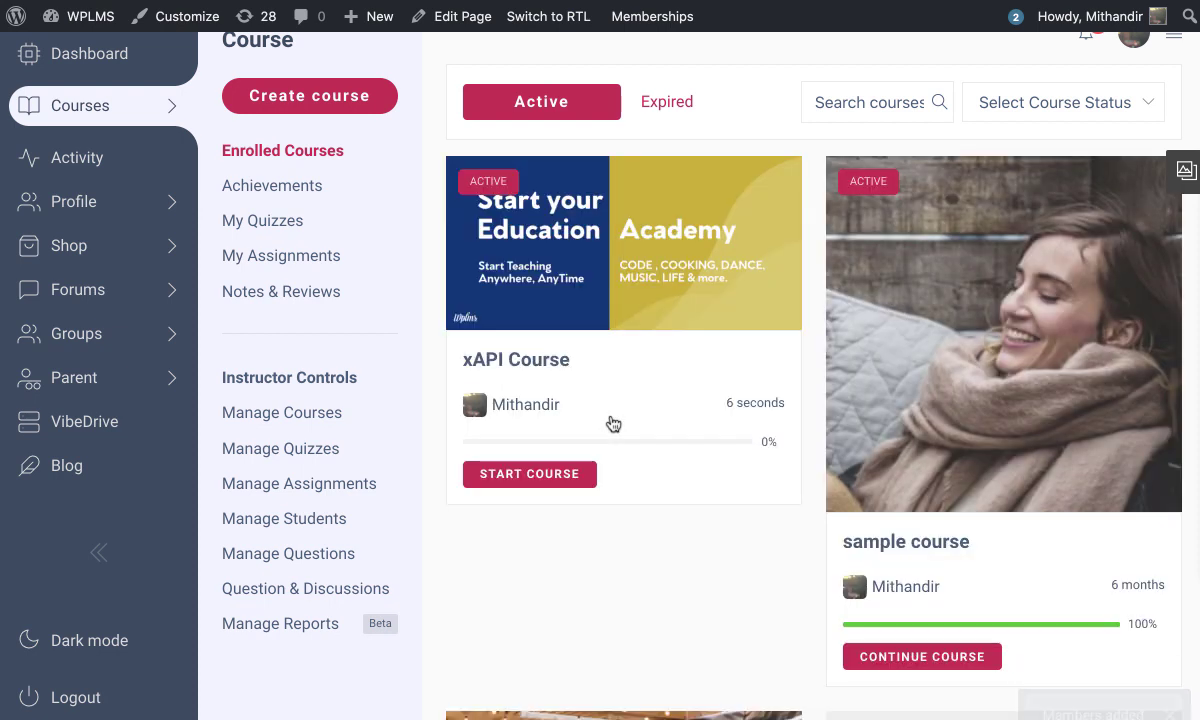
Open xAPI Course, start it, and launch the lesson player
click(505, 470)
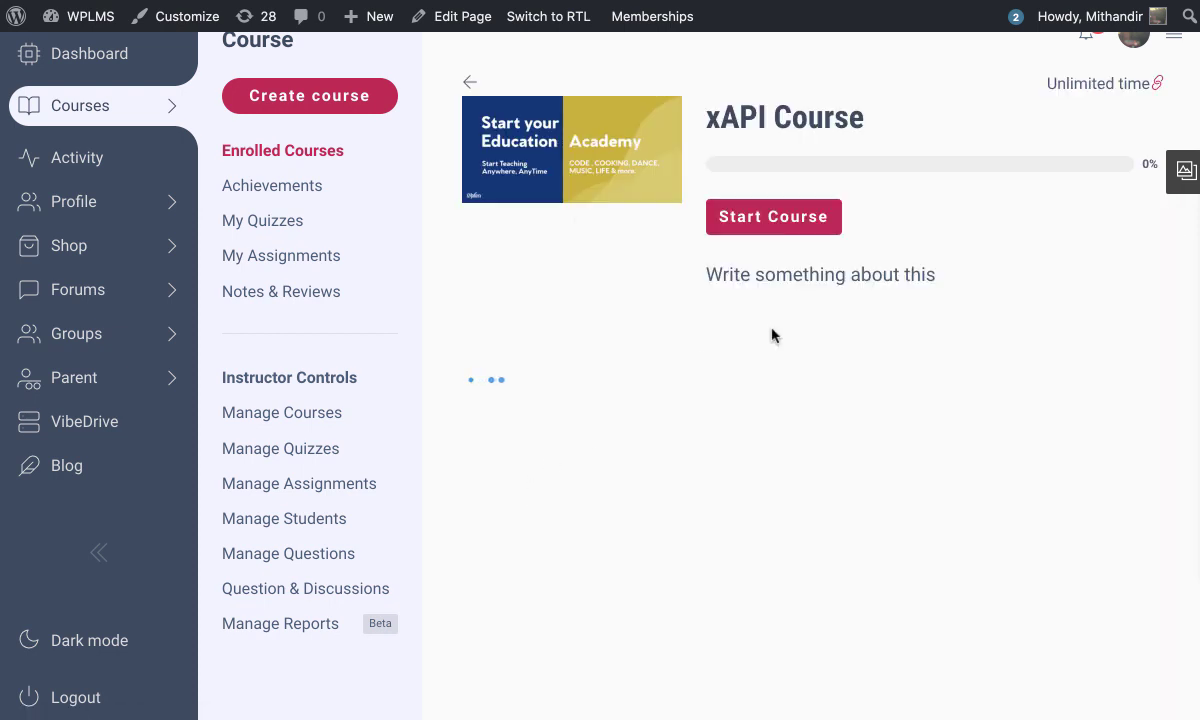
click(808, 219)
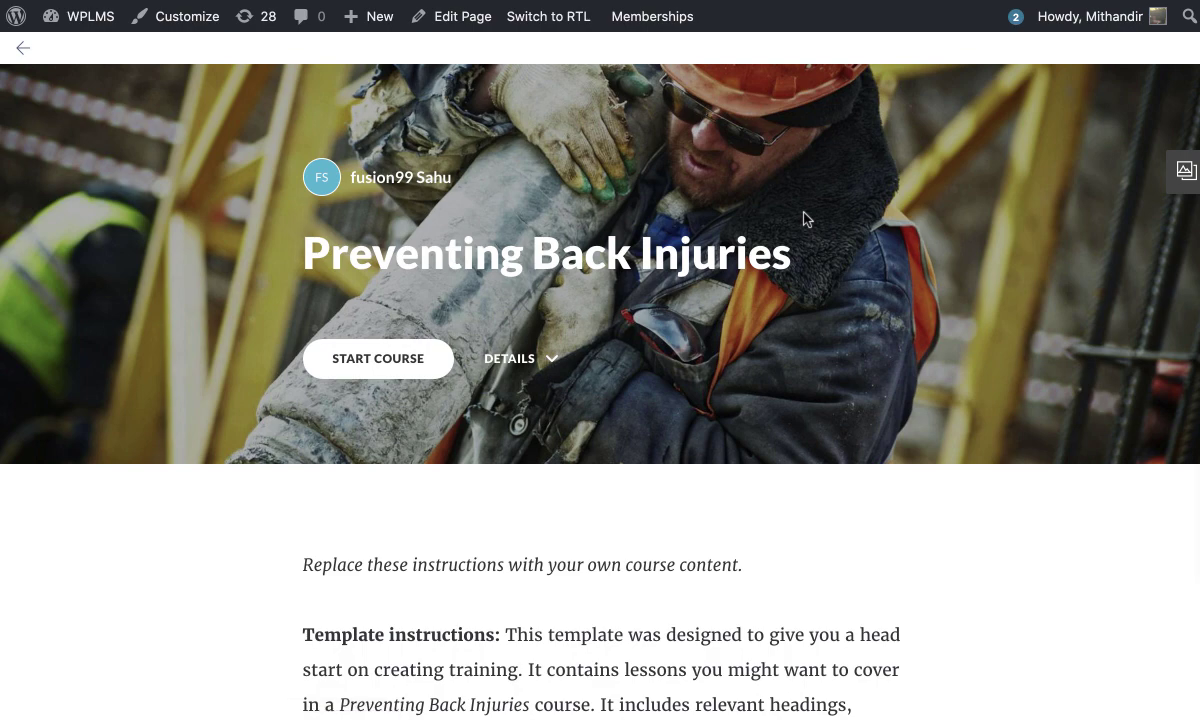
click(393, 368)
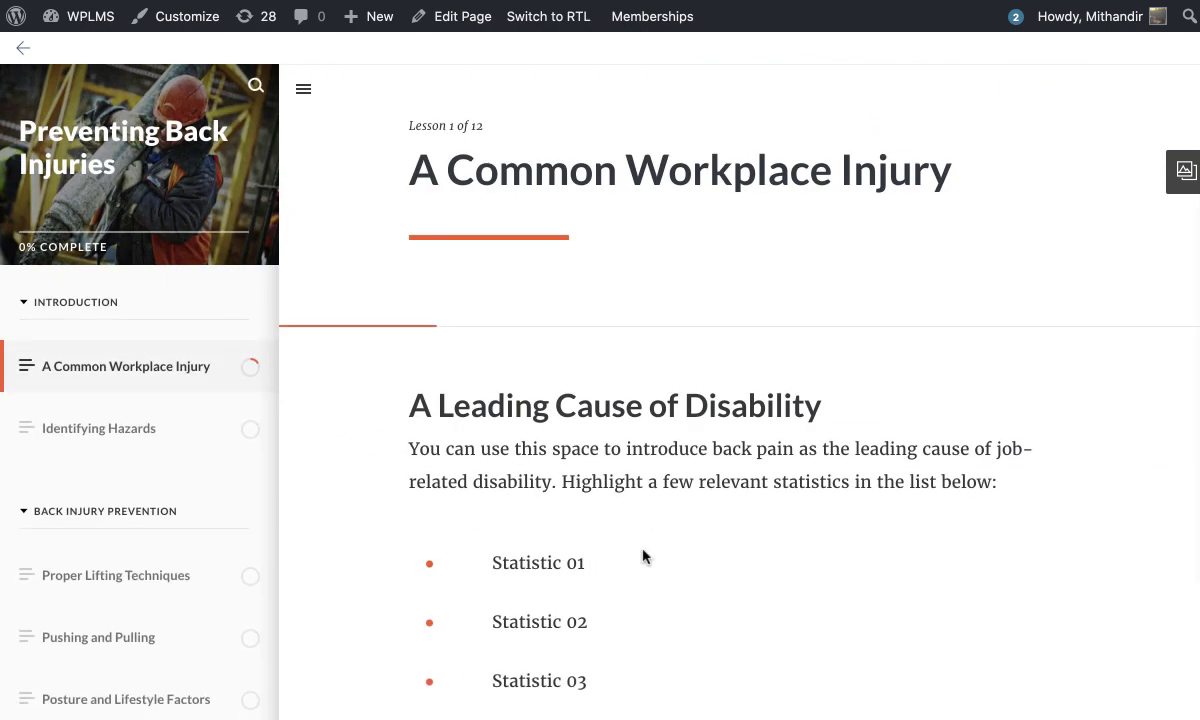
scroll(643, 555, down, 10)
scroll(643, 552, down, 10)
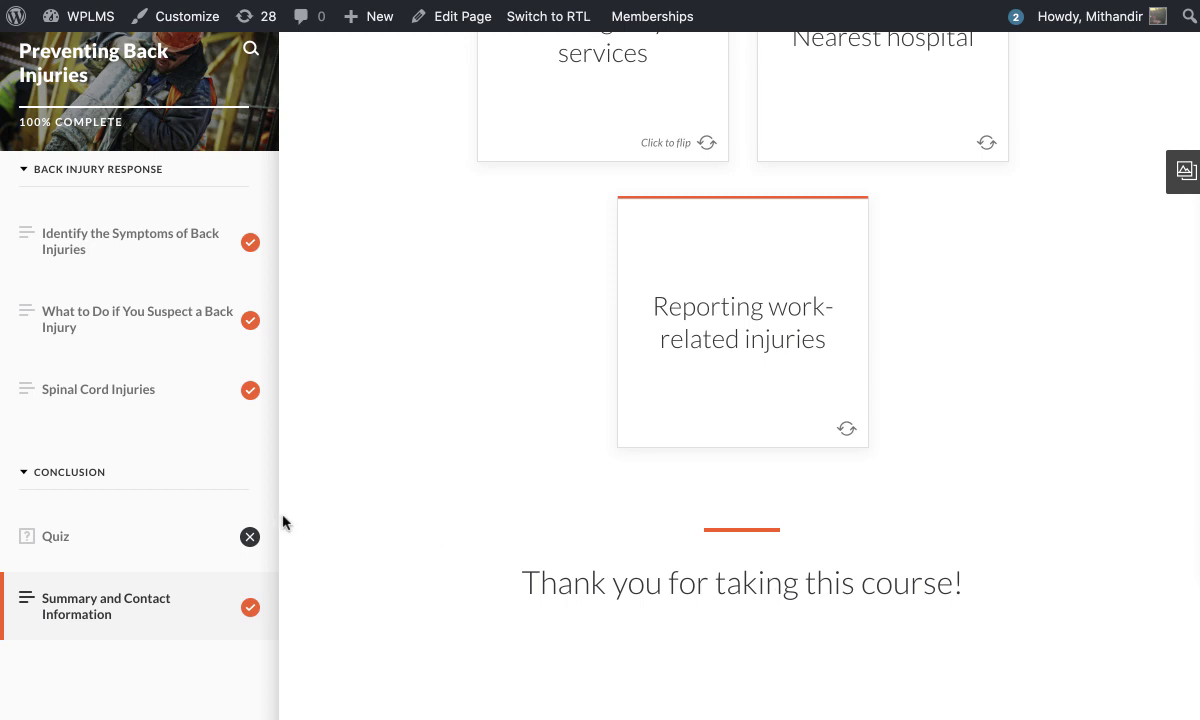
Go through the quiz and the Summary and Contact Information lesson, then return to the dashboard
click(185, 542)
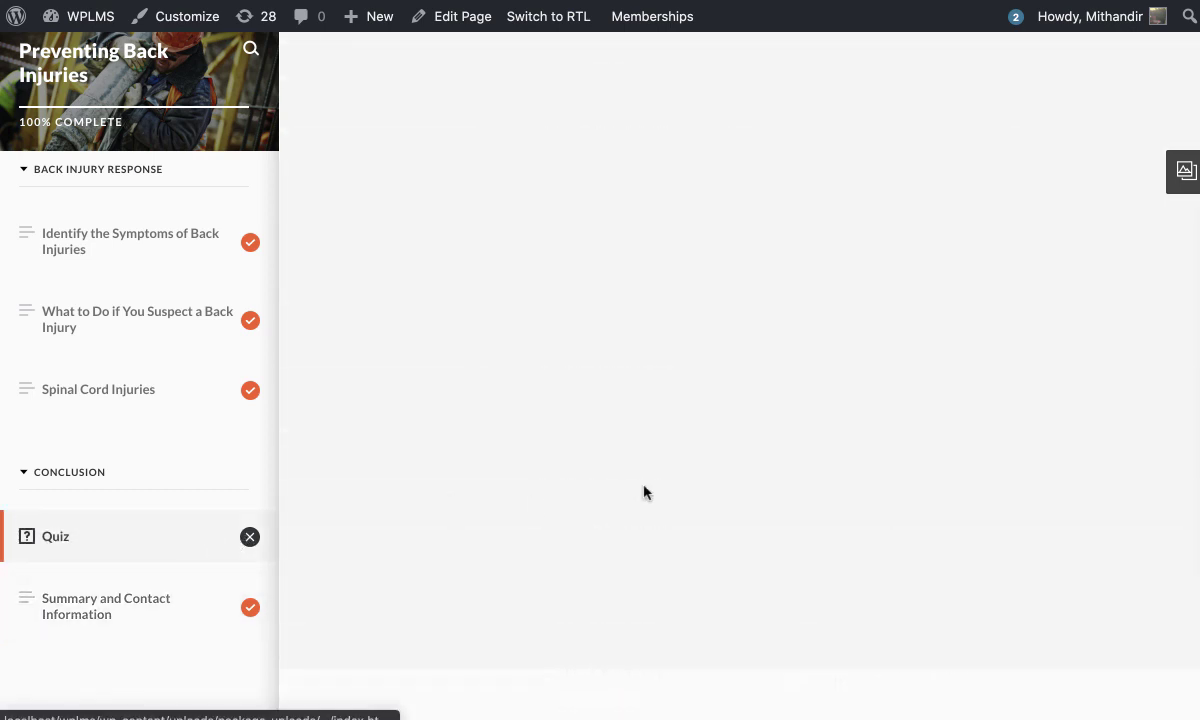
scroll(643, 491, down, 3)
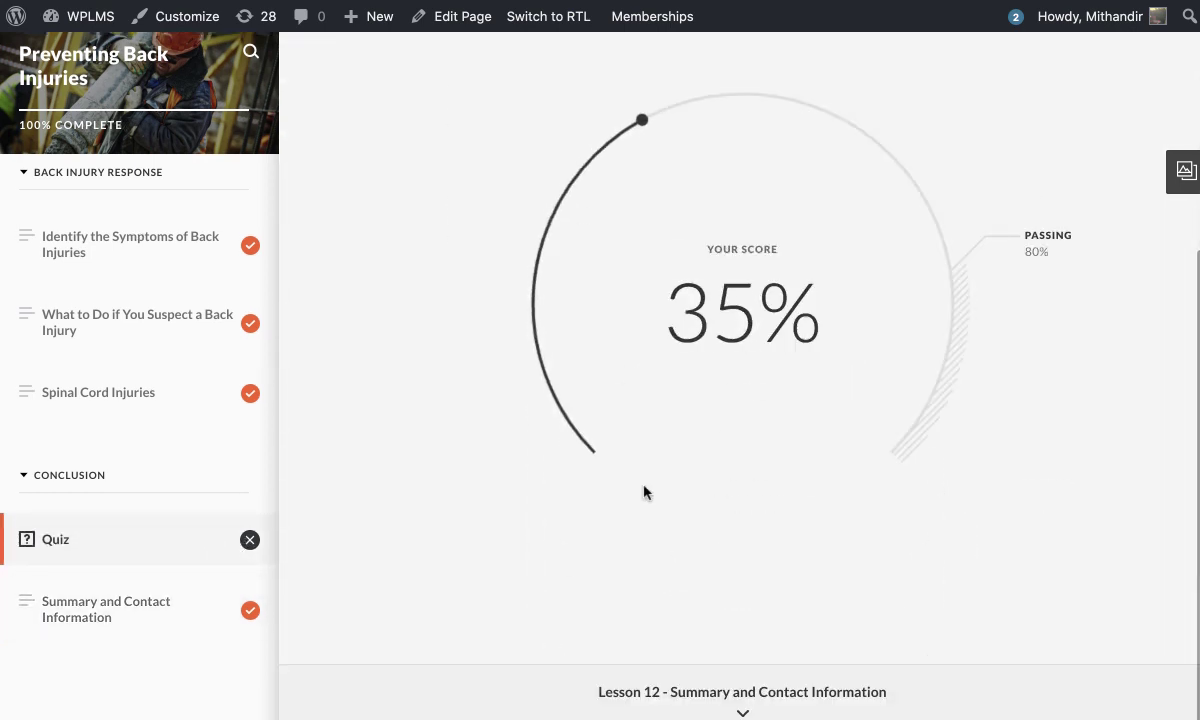
scroll(643, 491, up, 3)
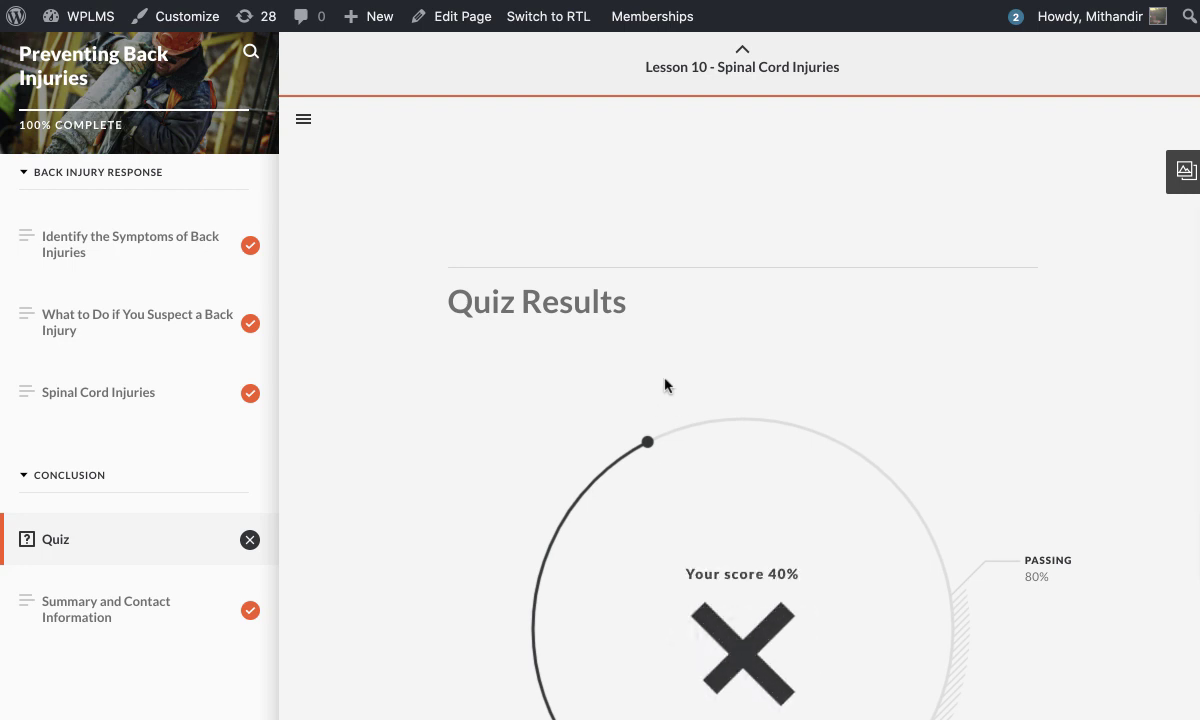
click(302, 120)
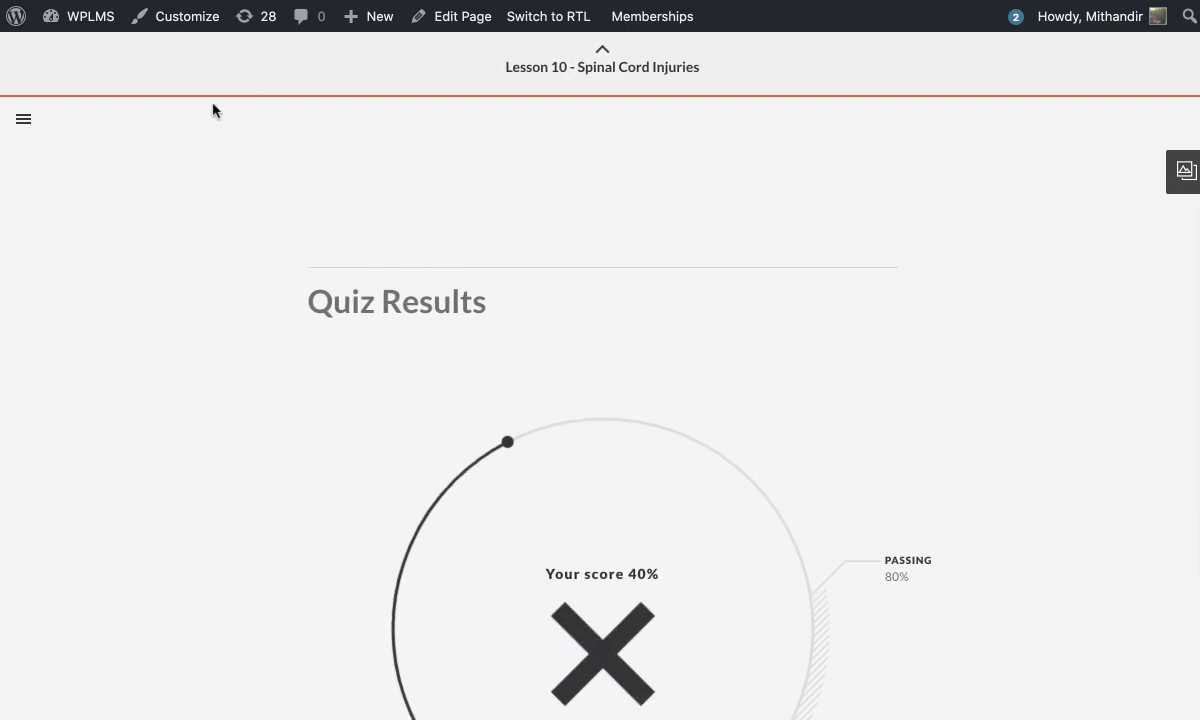
click(23, 119)
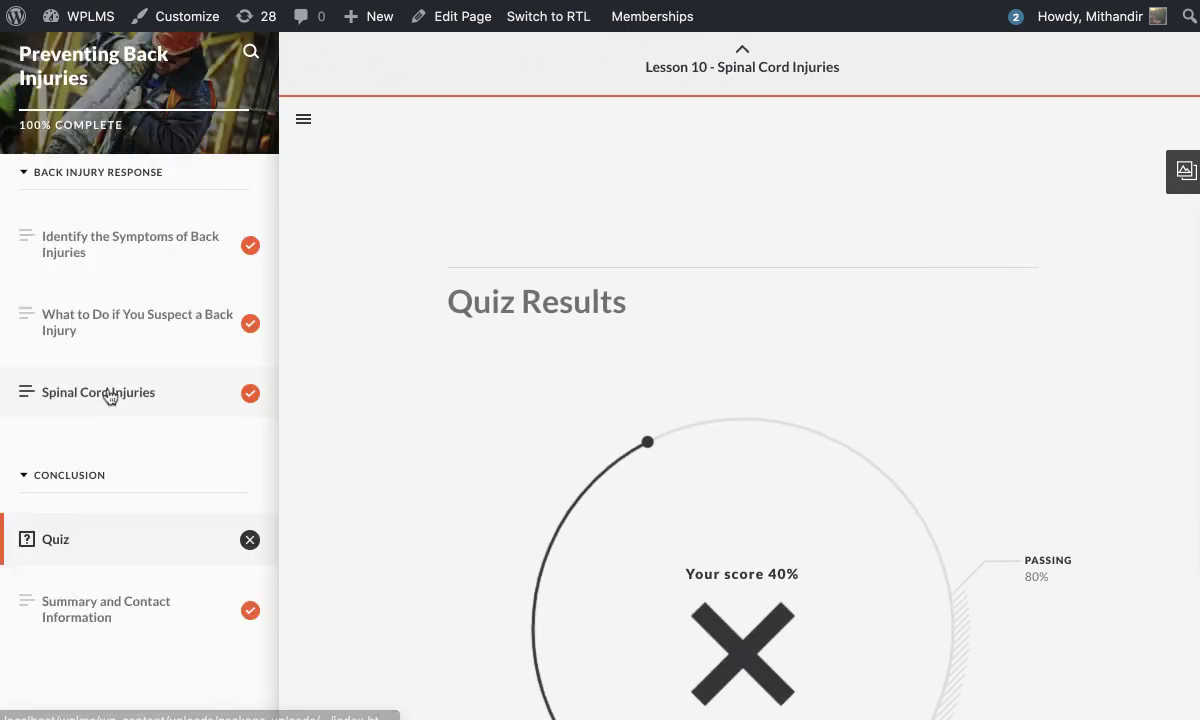
click(102, 640)
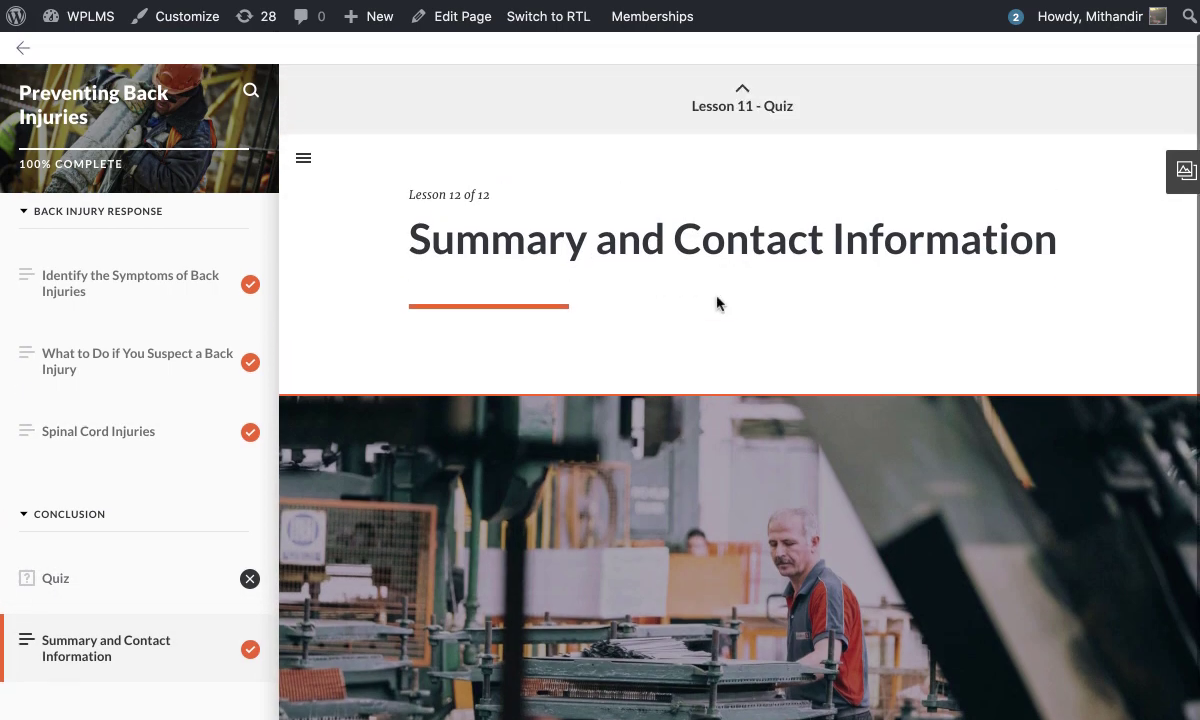
click(22, 47)
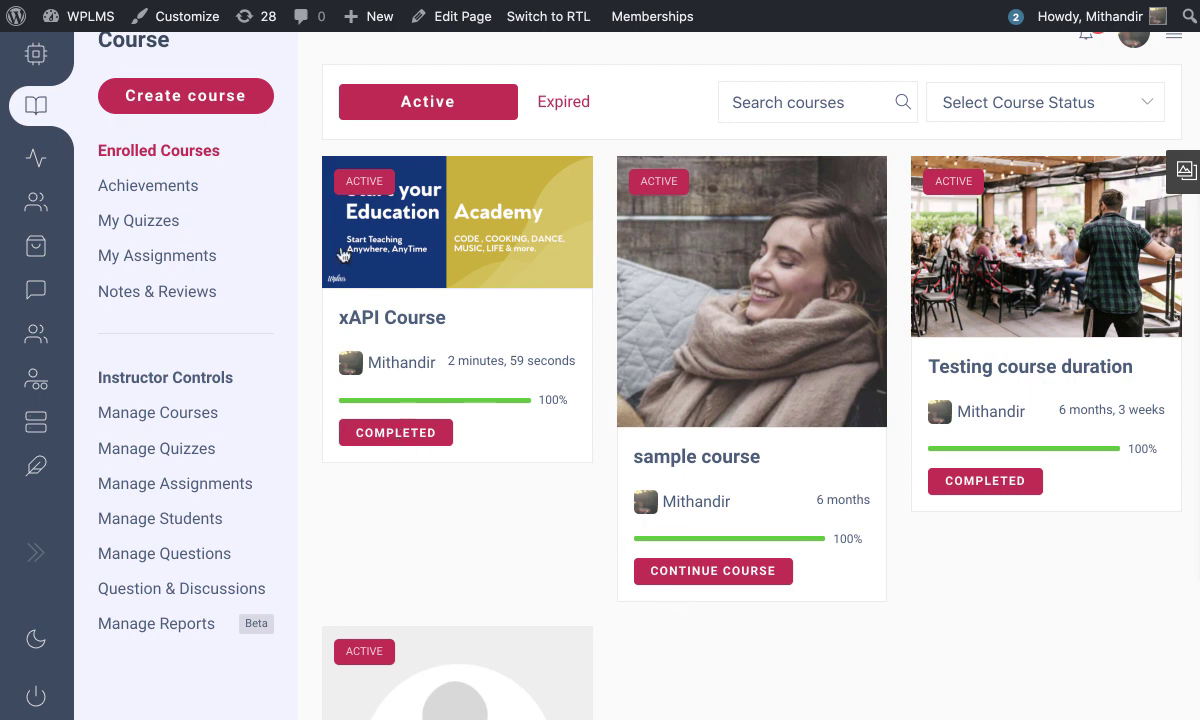
Open xAPI Course's Activity tab via Manage Courses and highlight the 100/100 score
click(411, 243)
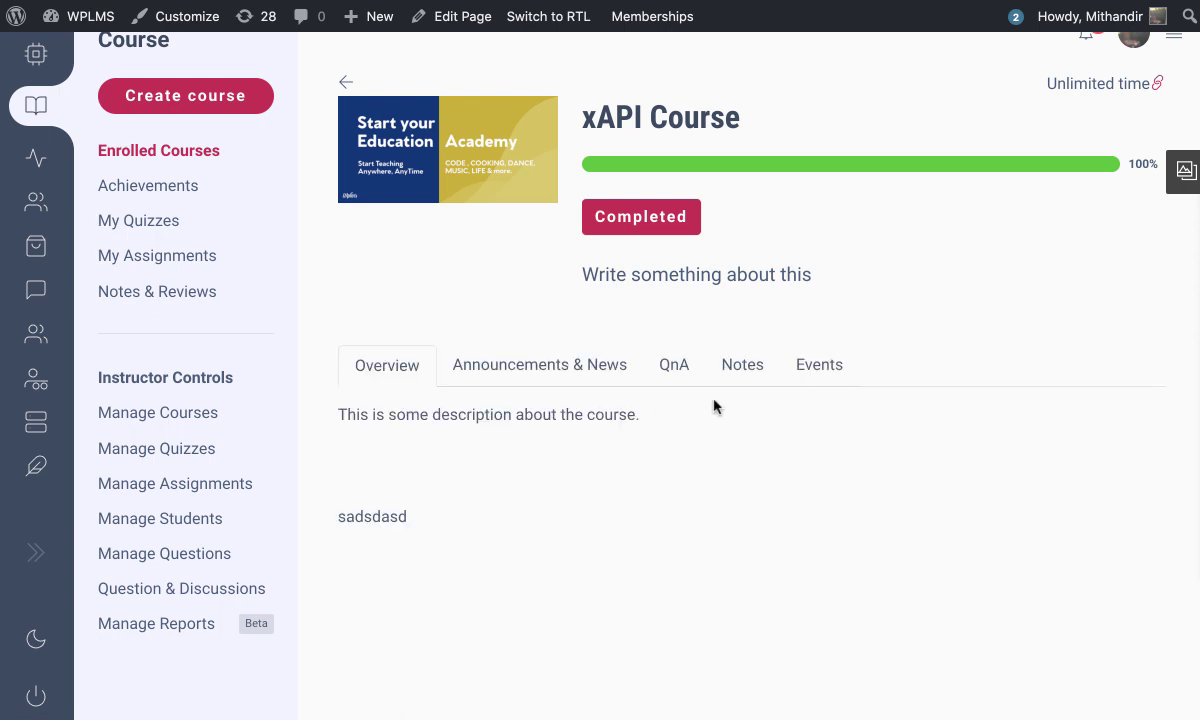
click(185, 414)
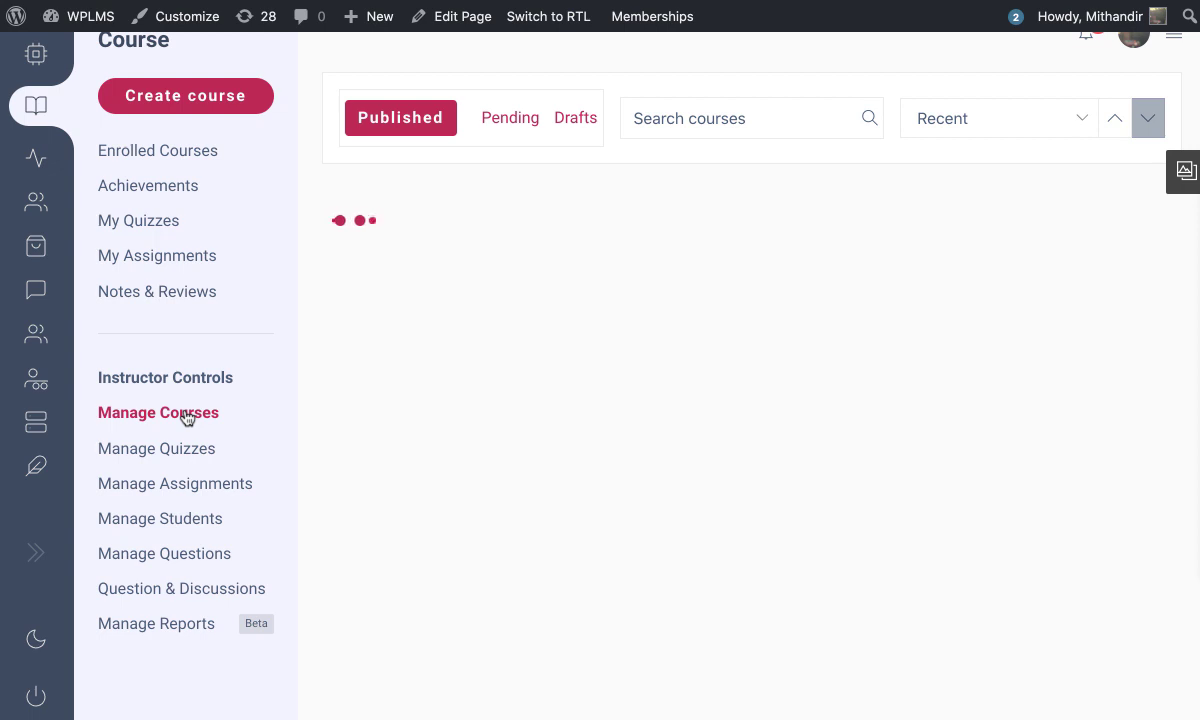
click(520, 351)
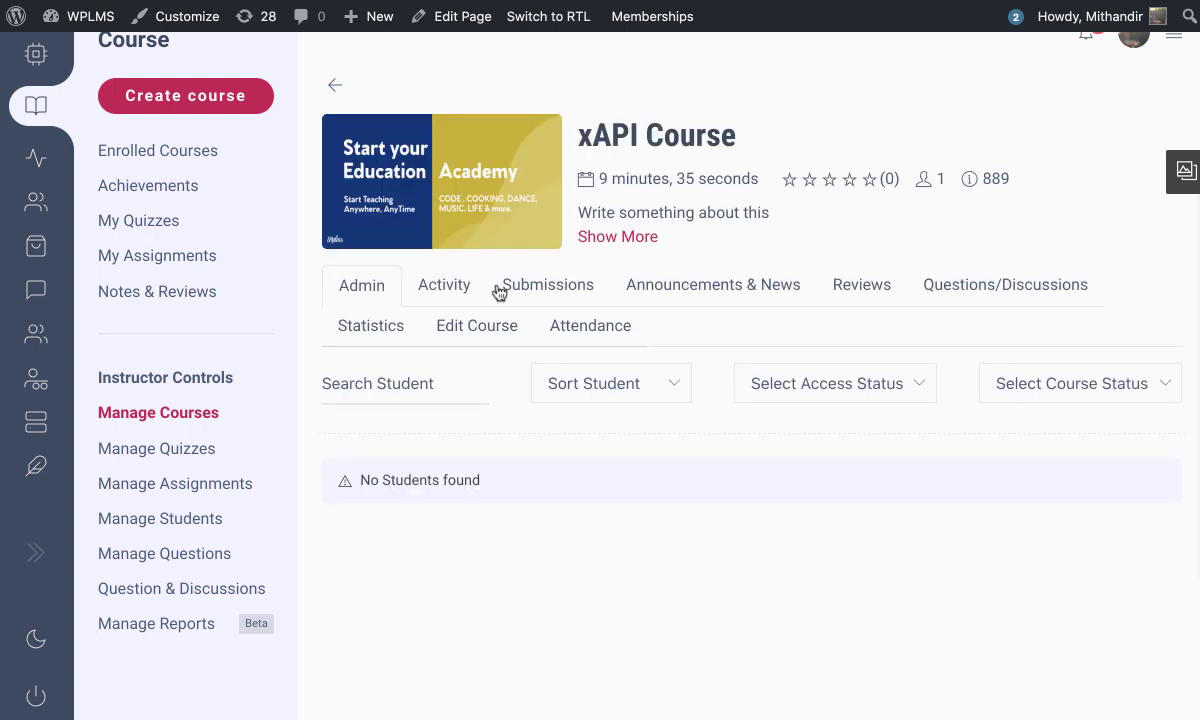
click(452, 287)
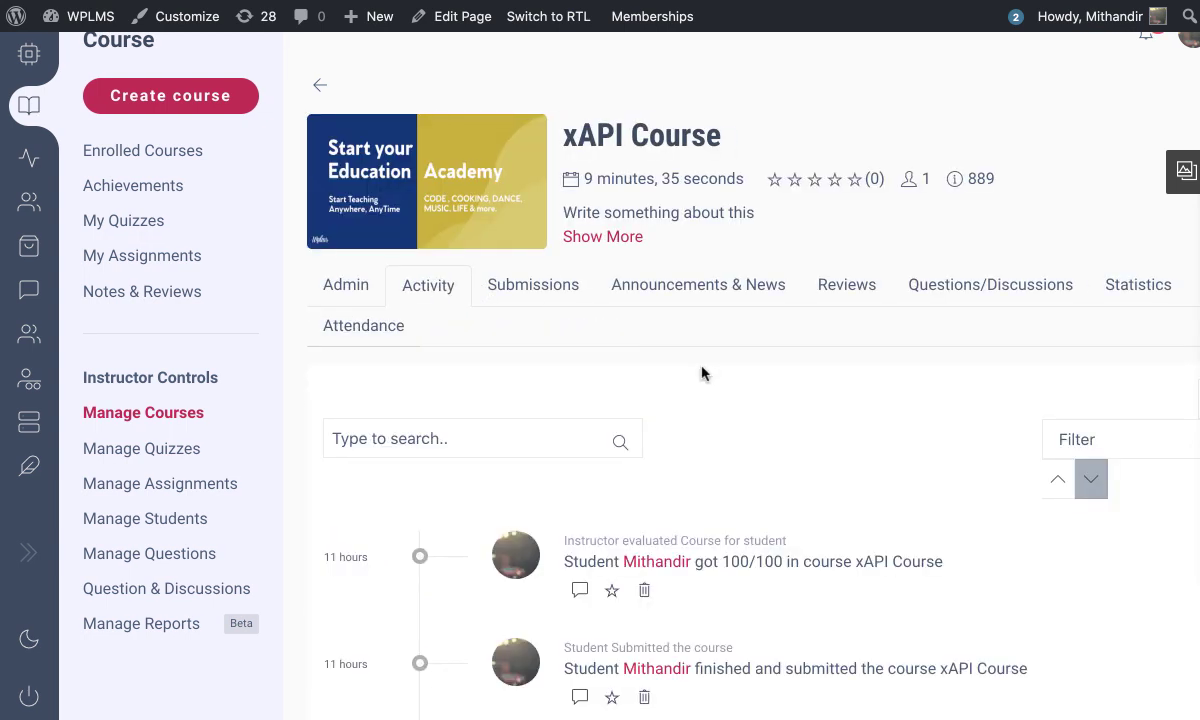
scroll(701, 373, down, 4)
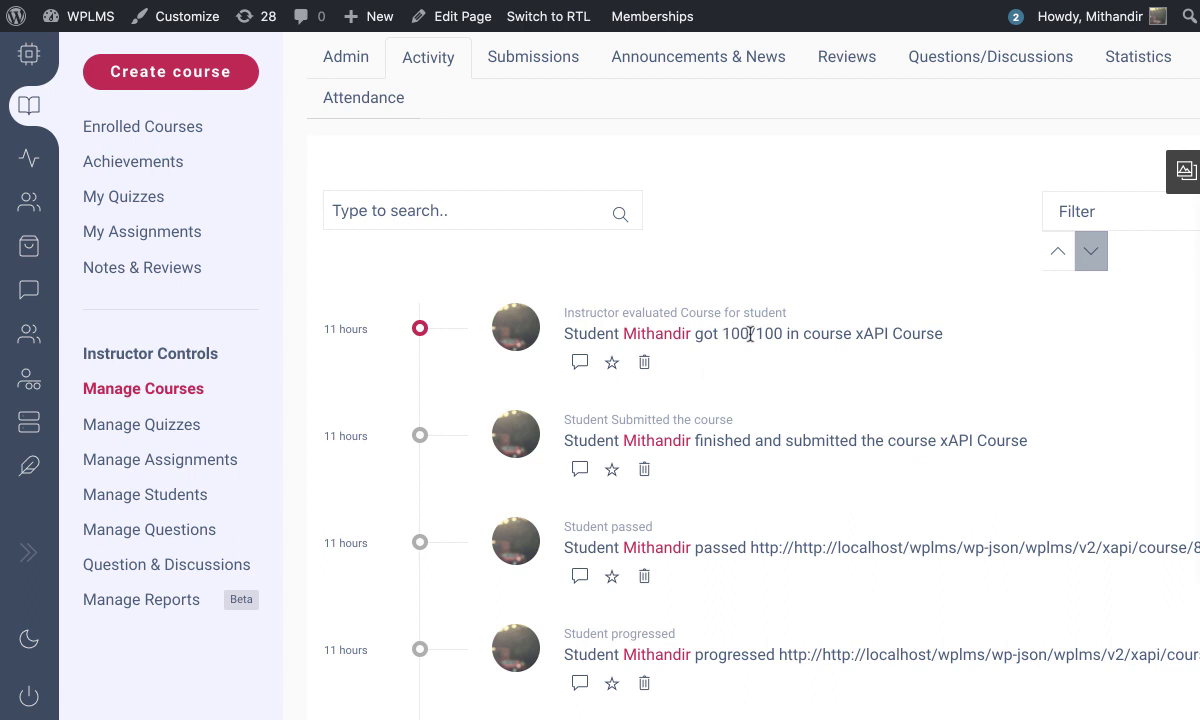
drag(750, 333, 706, 331)
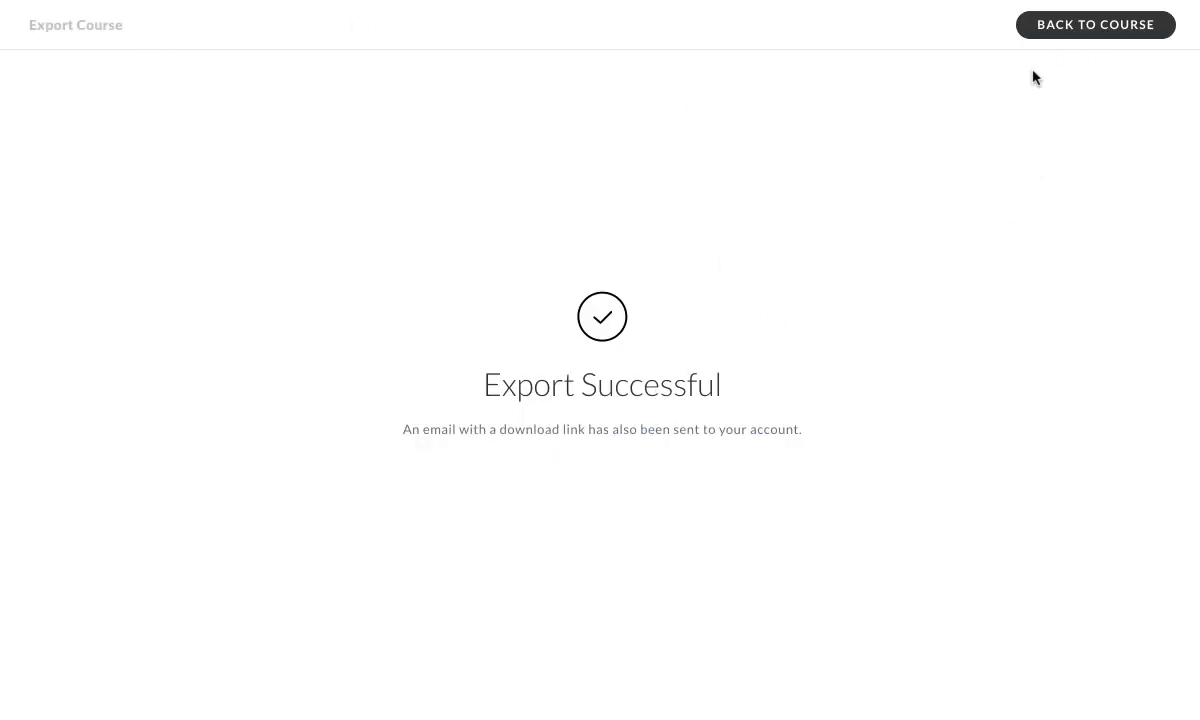
Set tracking to 'Track using quiz result' with Quiz and export the xAPI package again
click(1096, 38)
click(1010, 29)
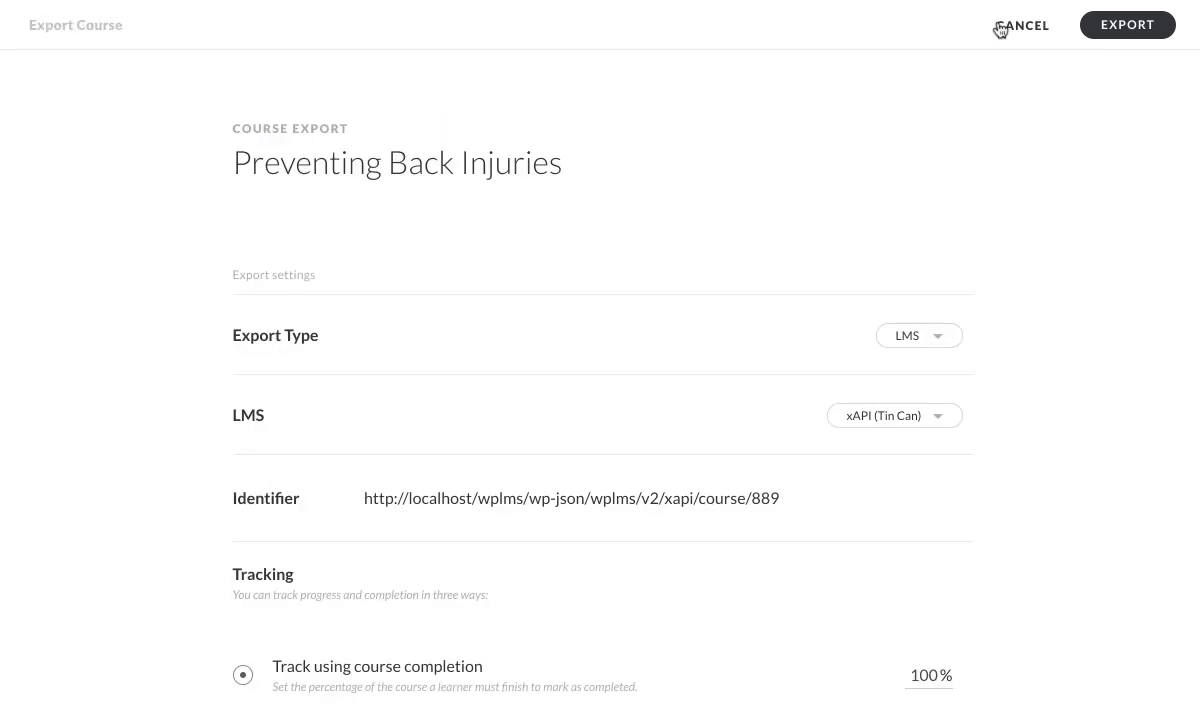
scroll(697, 375, down, 3)
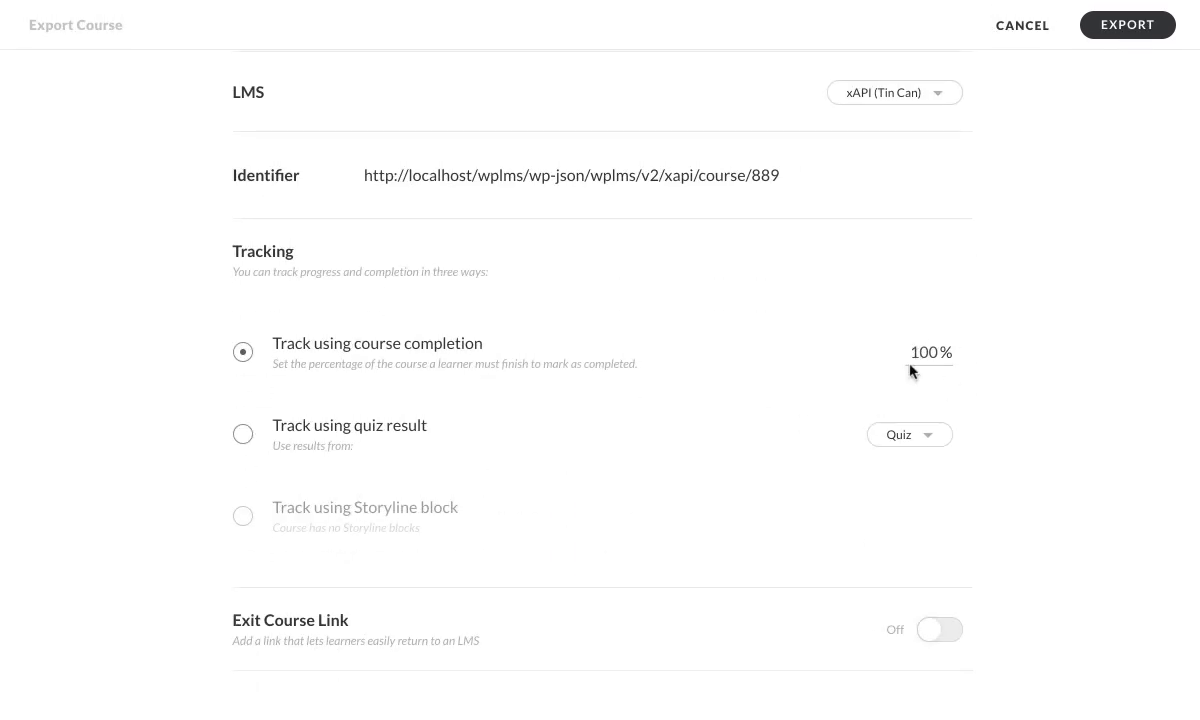
click(915, 436)
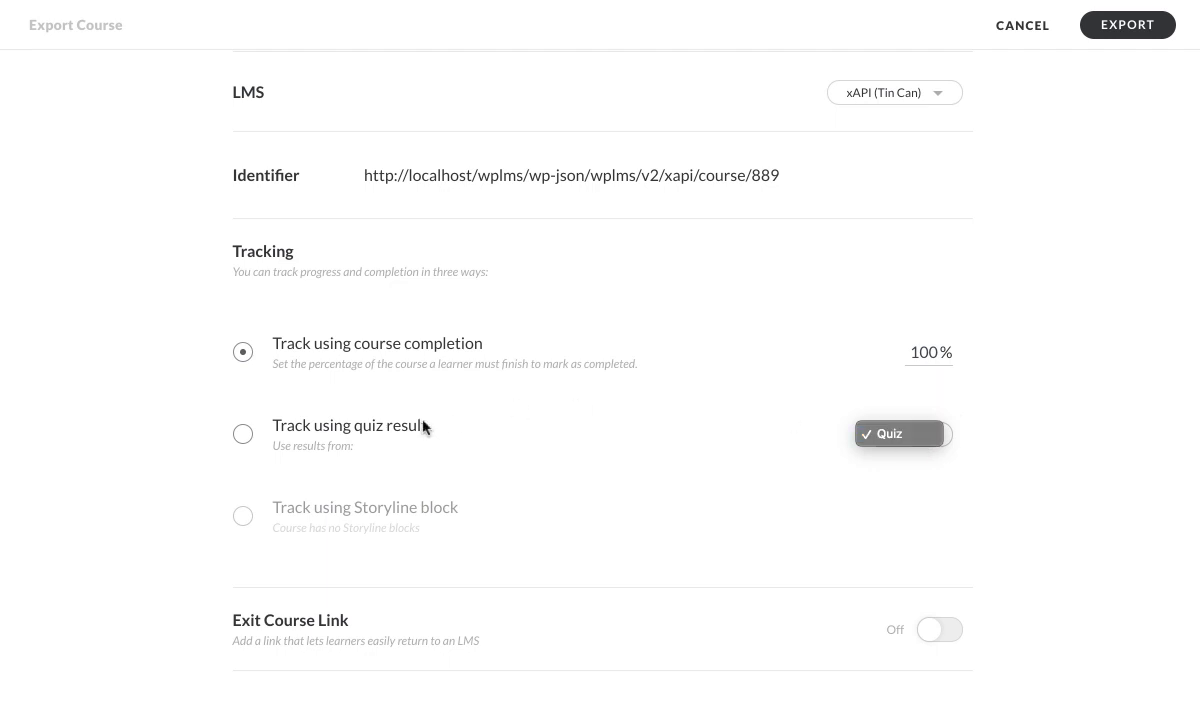
click(243, 436)
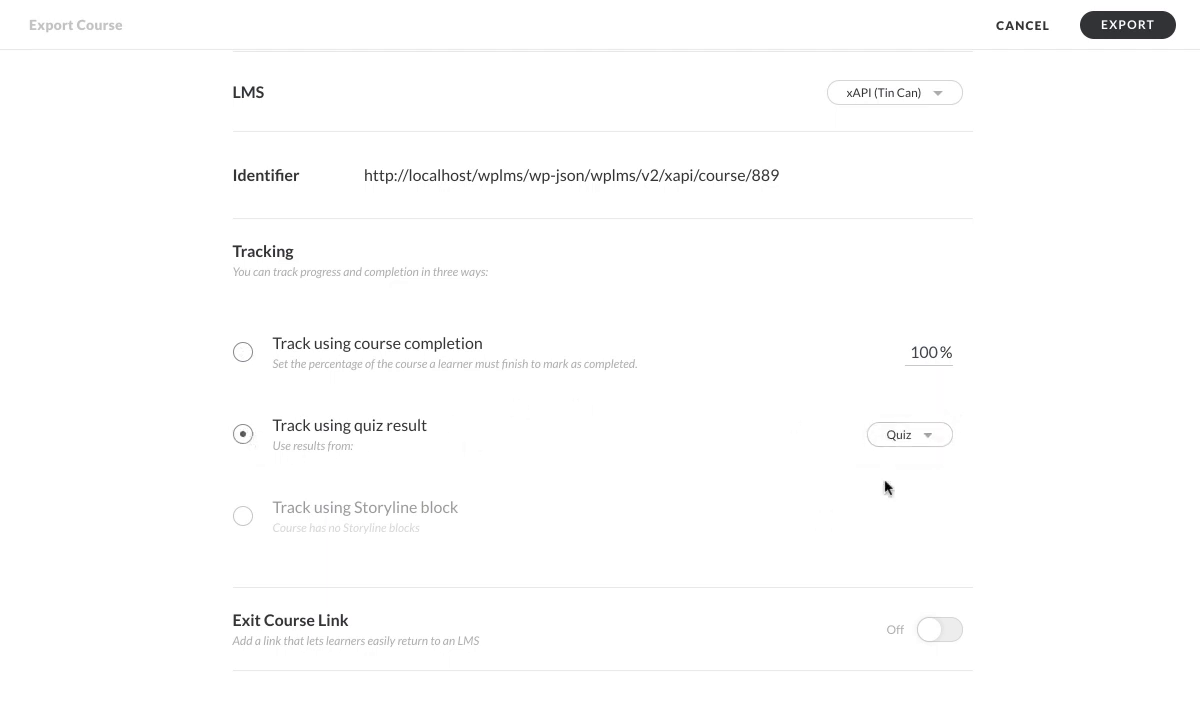
click(925, 435)
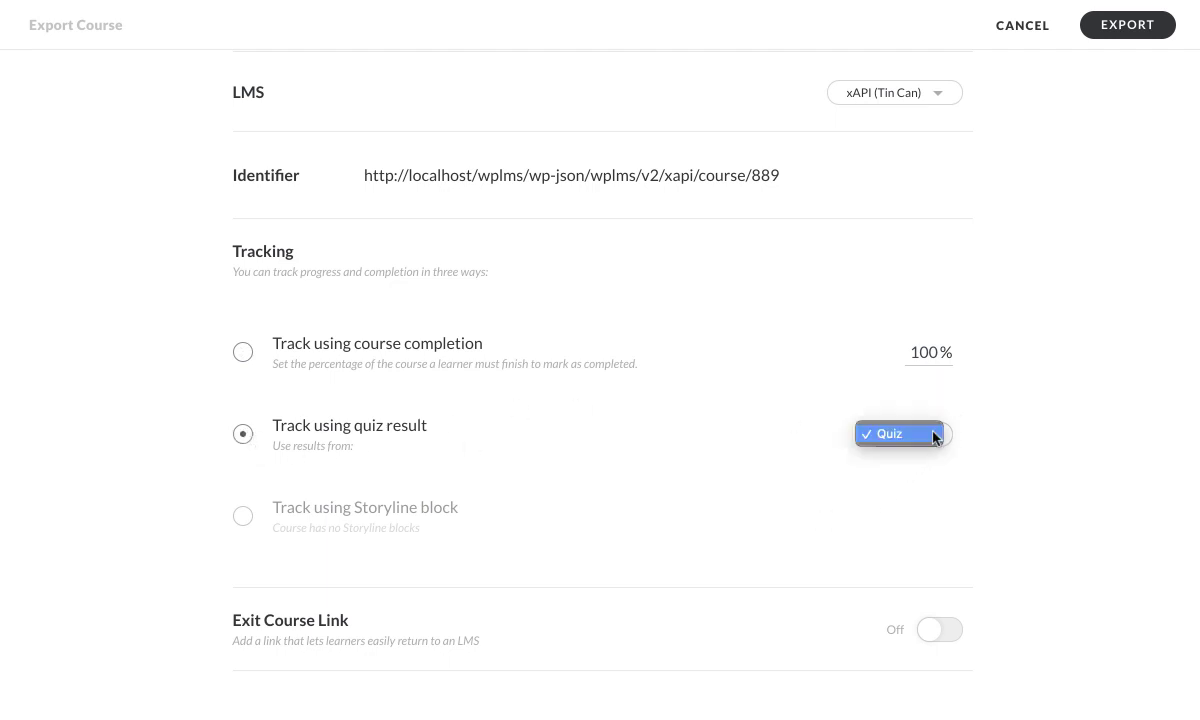
click(1137, 35)
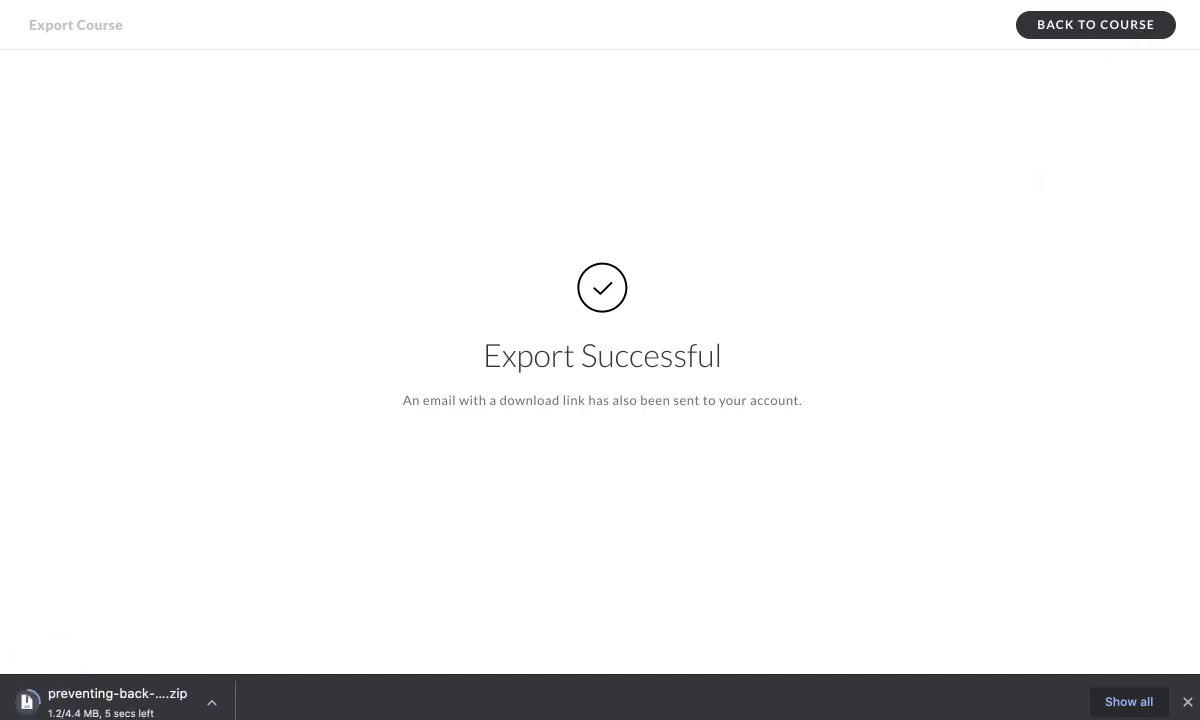
Back in WPLMS, scroll through the xAPI Course activity statements, including the quiz answers
key(ctrl+Tab)
key(ctrl+Tab)
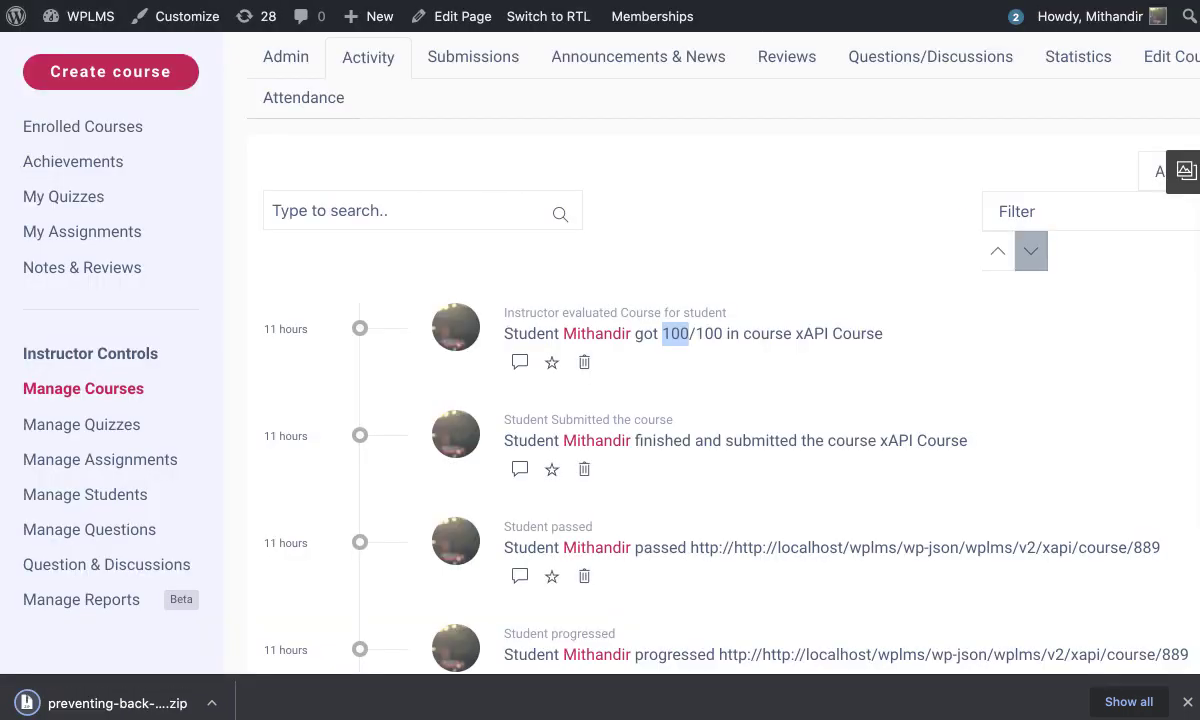
scroll(720, 388, down, 4)
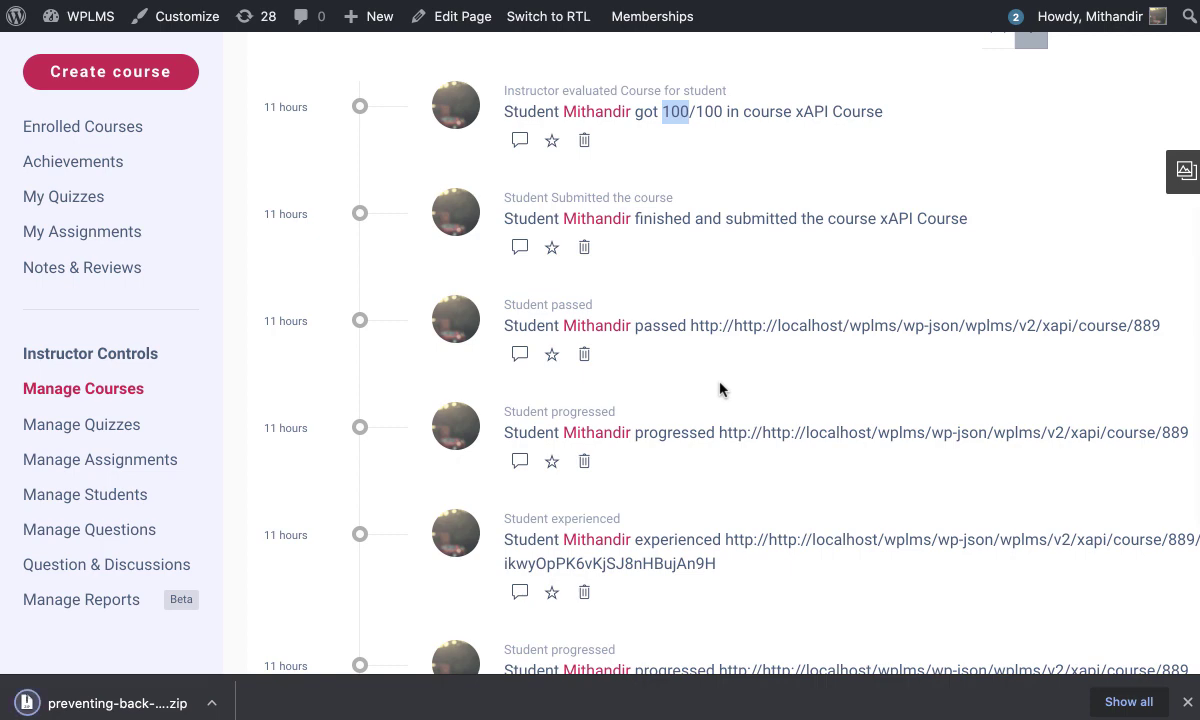
scroll(745, 522, down, 2)
scroll(888, 541, down, 4)
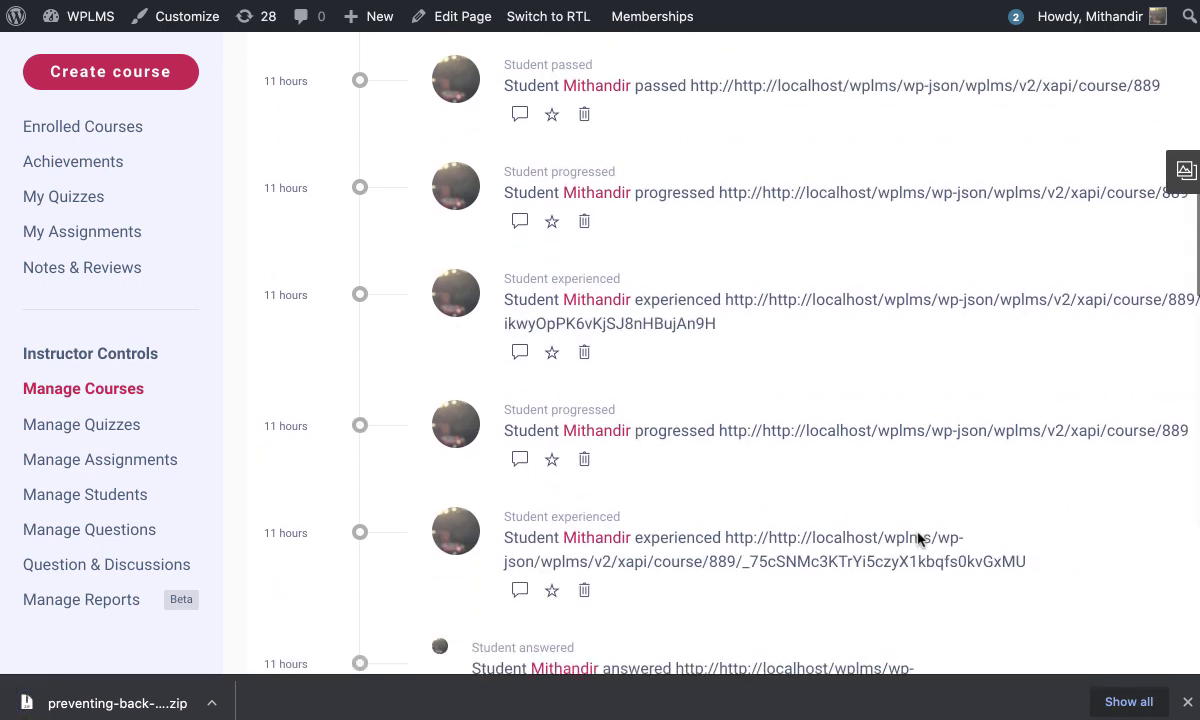
scroll(860, 440, down, 3)
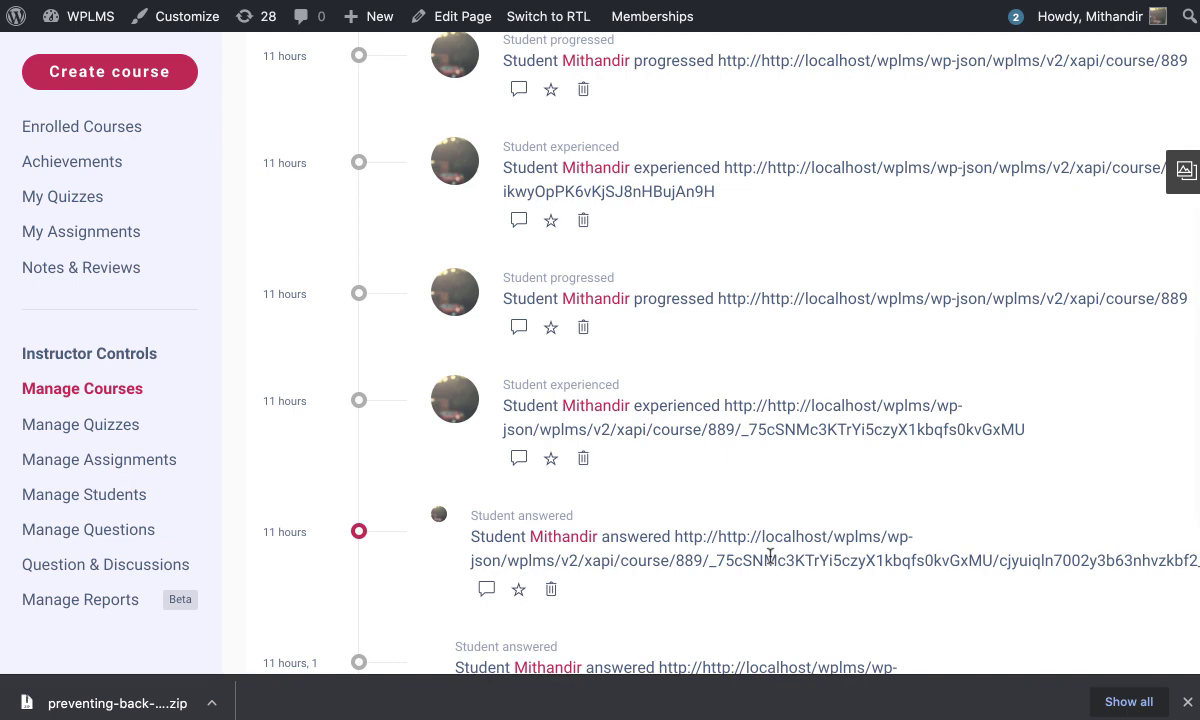
scroll(770, 556, down, 3)
scroll(771, 560, down, 6)
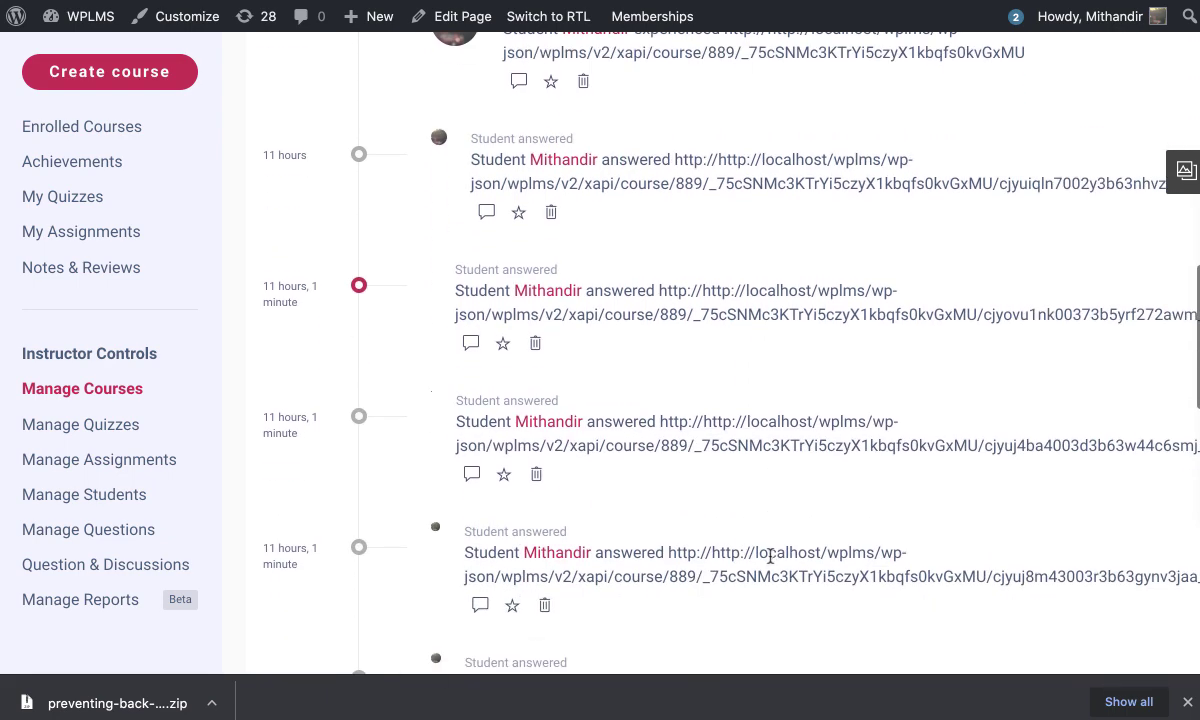
scroll(651, 570, down, 2)
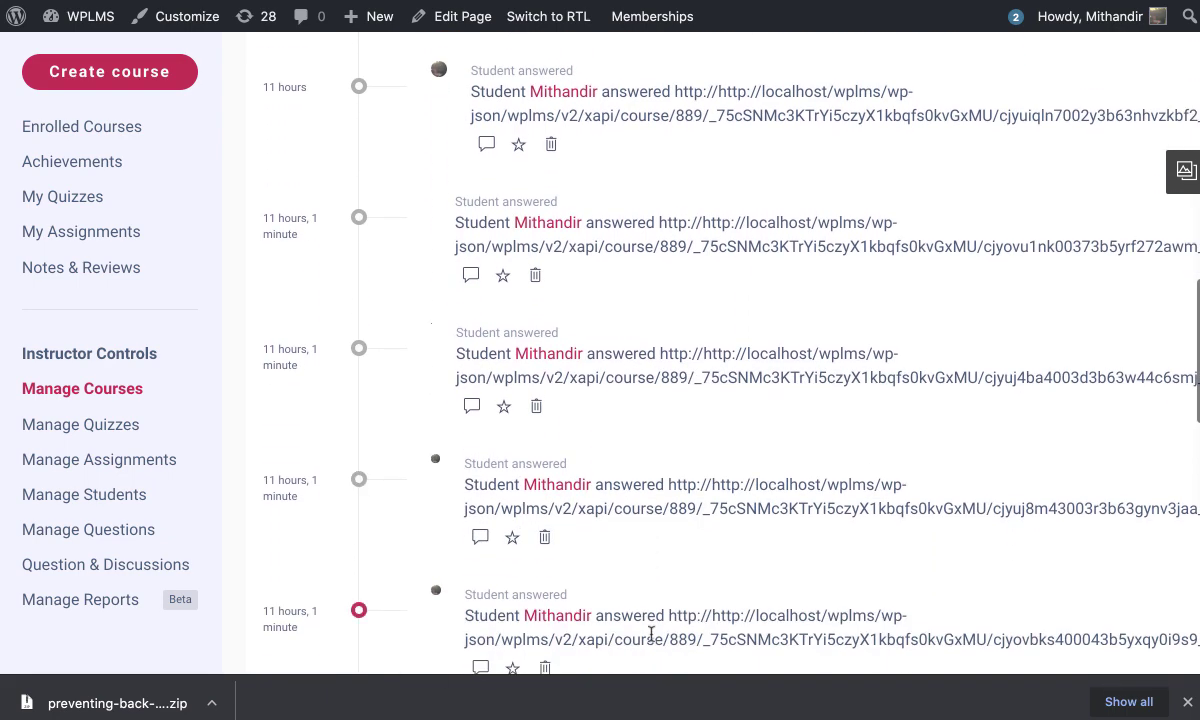
drag(622, 631, 645, 618)
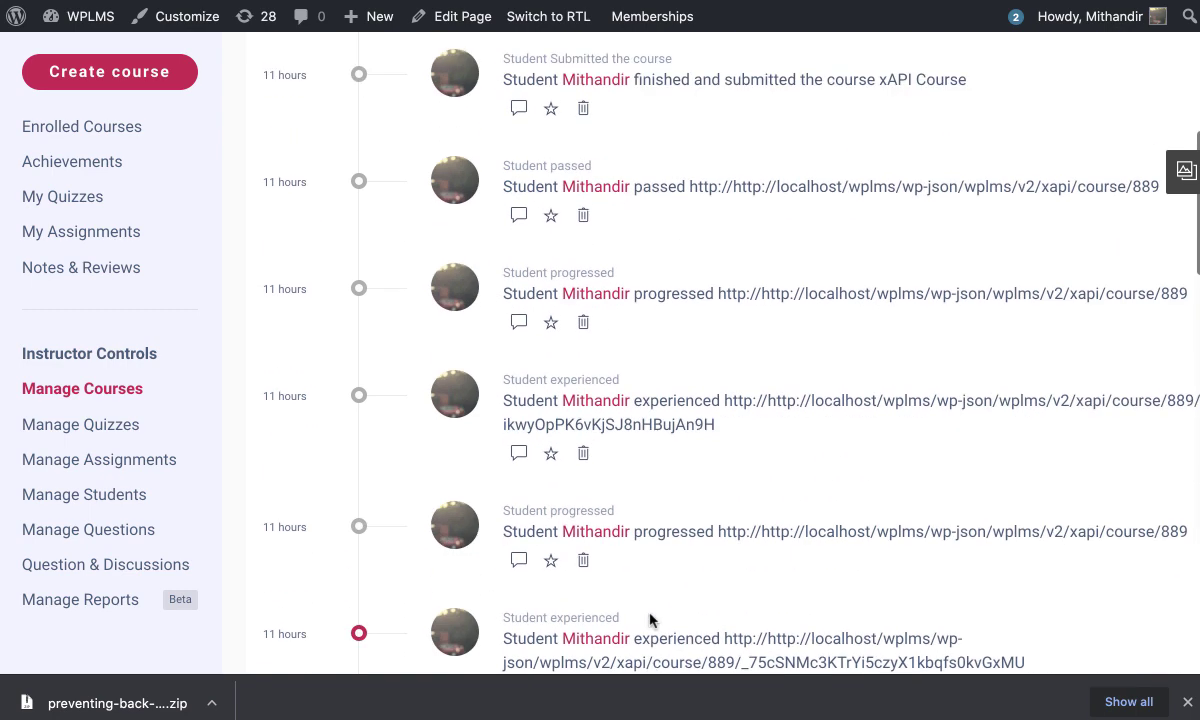
scroll(650, 620, up, 5)
scroll(650, 620, up, 3)
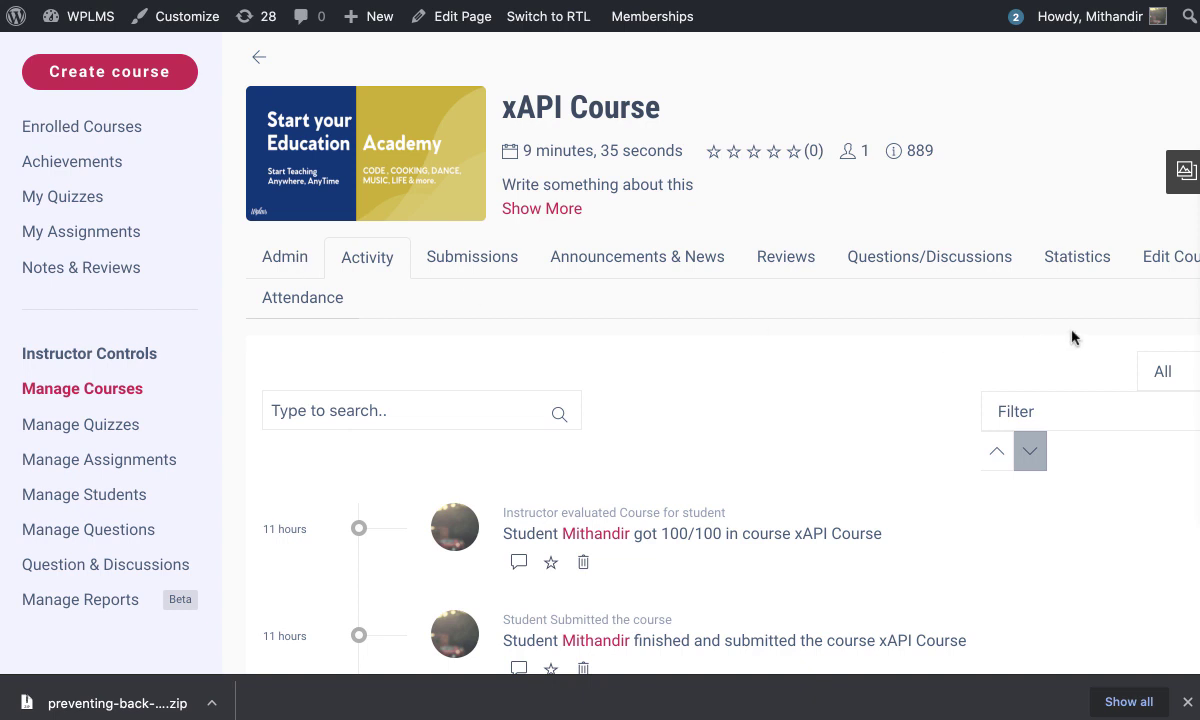
In xAPI Course's curriculum, choose to replace the content with a TinCan package
click(1172, 256)
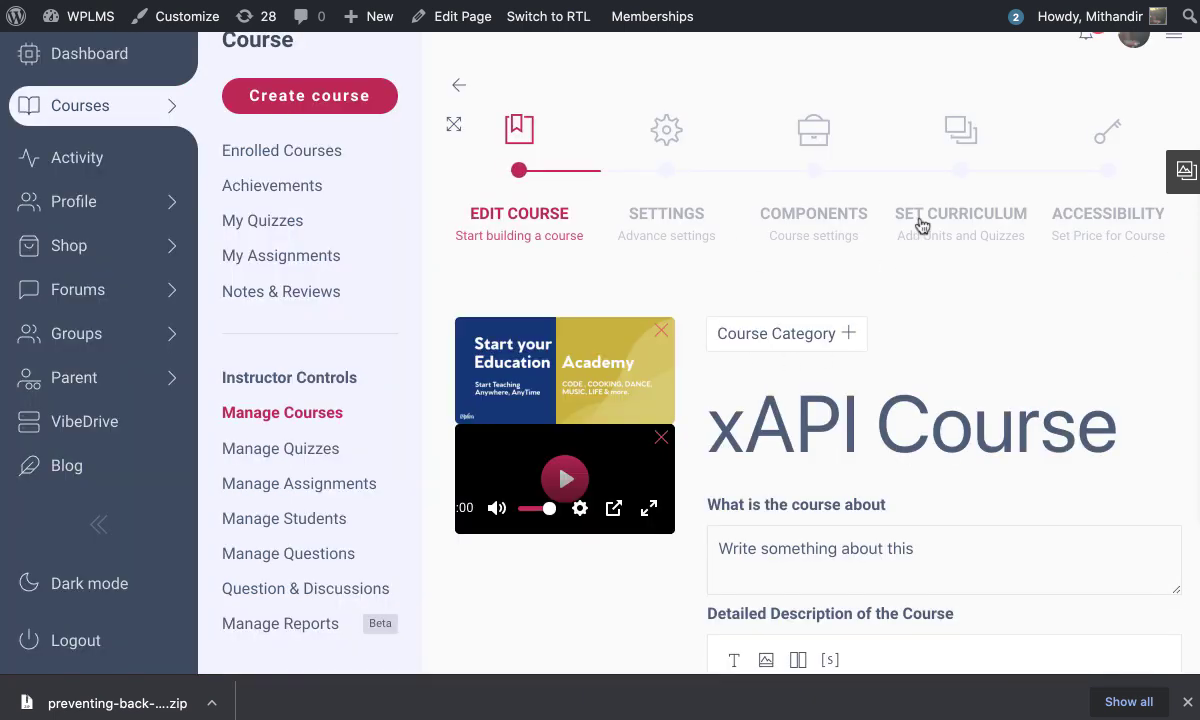
click(921, 225)
click(814, 421)
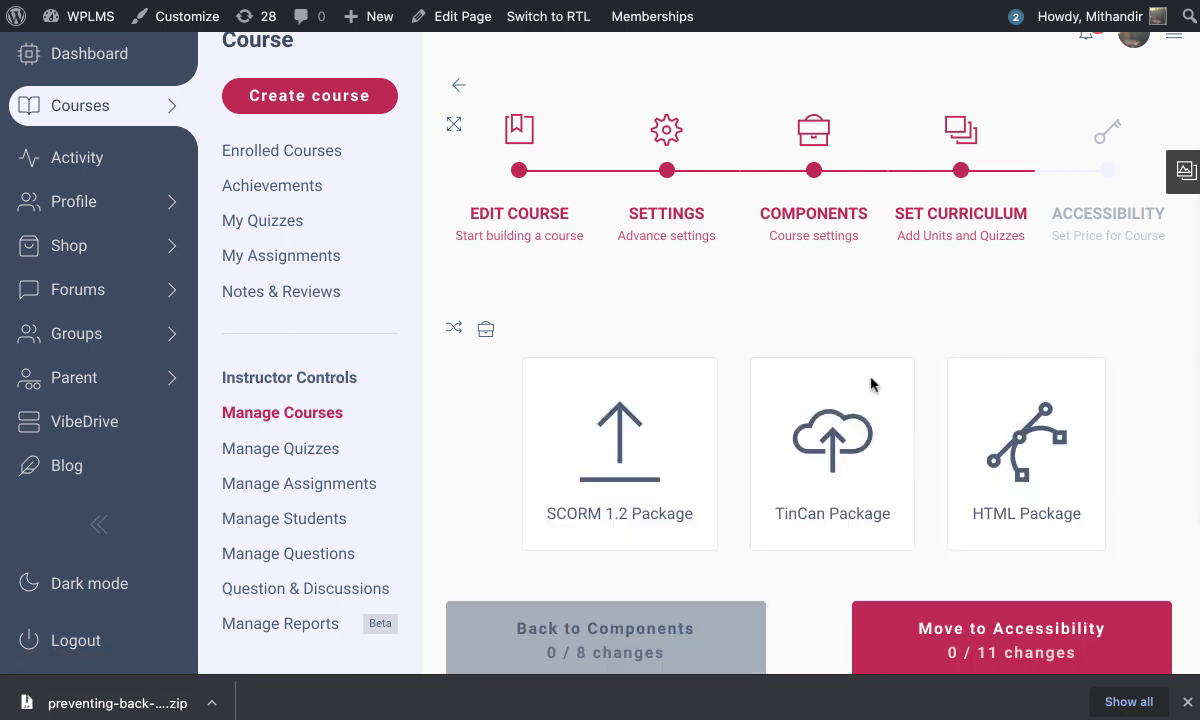
scroll(871, 383, down, 2)
click(830, 325)
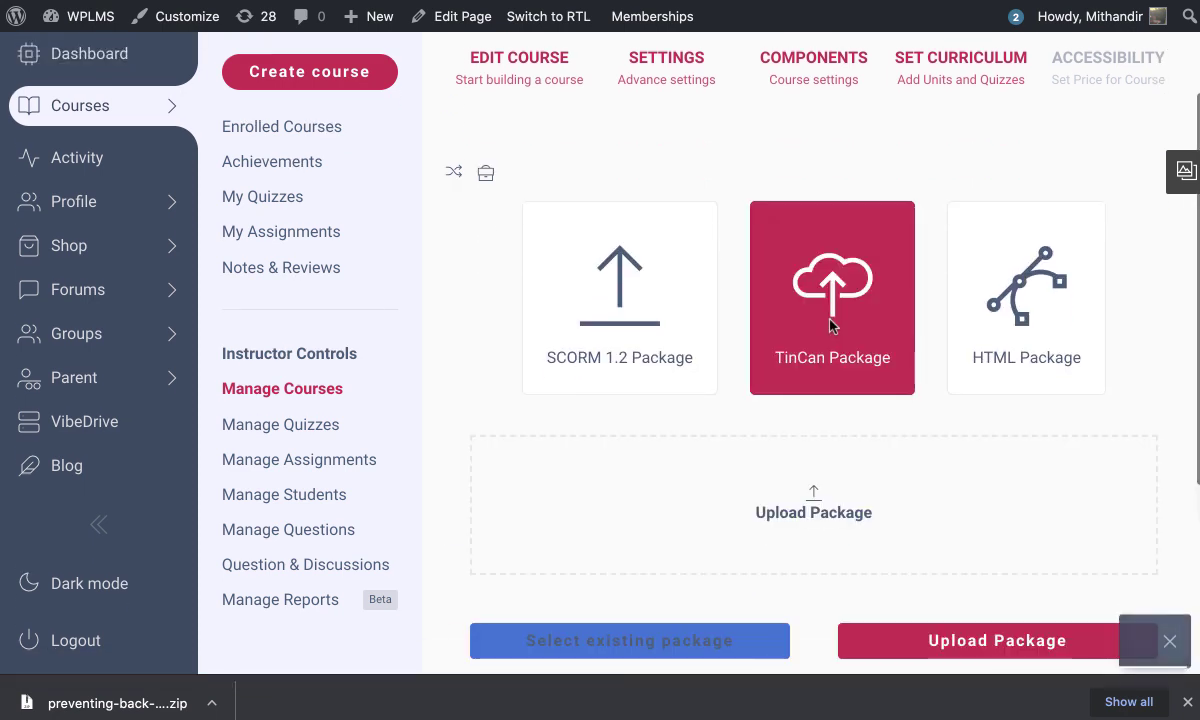
Upload preventing-back-injuries-tincan-30eUu-8n.zip and set it as the course package
click(815, 505)
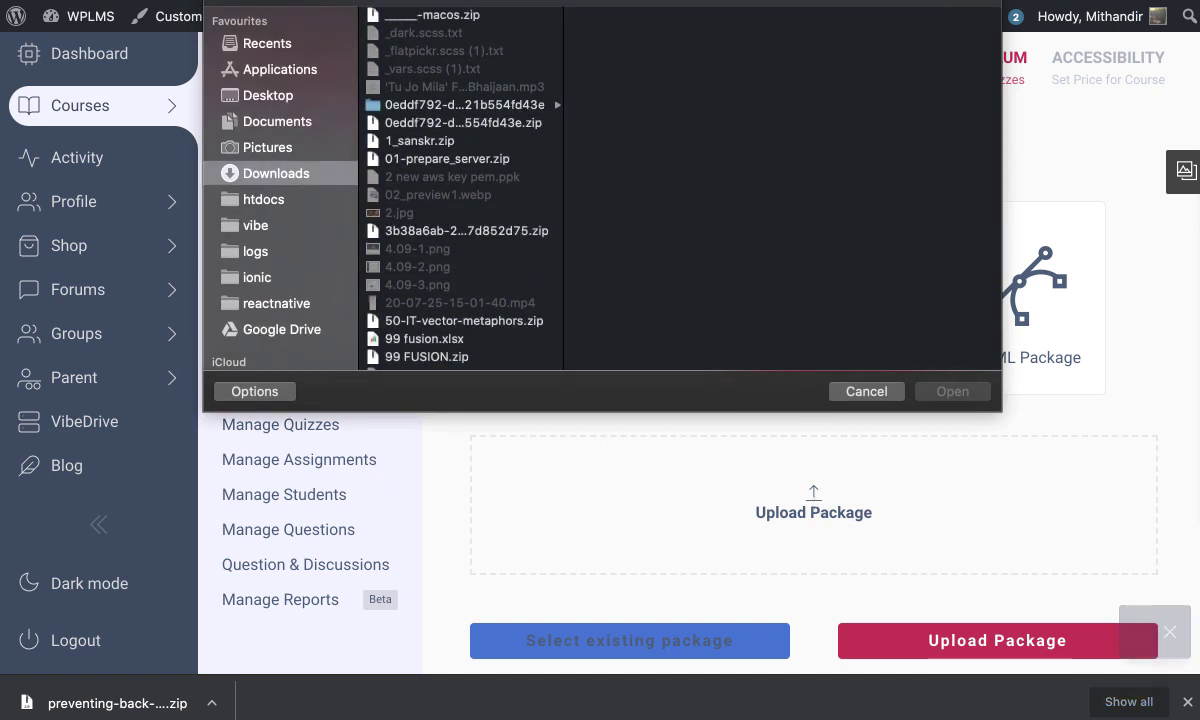
text(p)
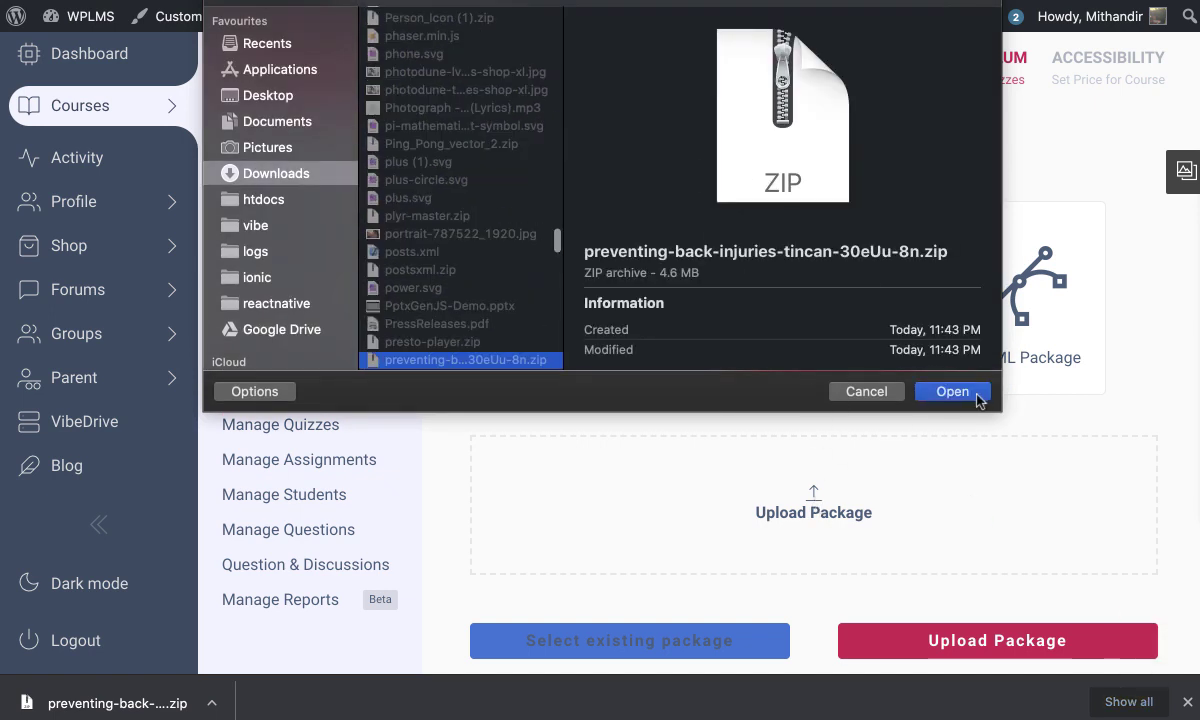
click(975, 392)
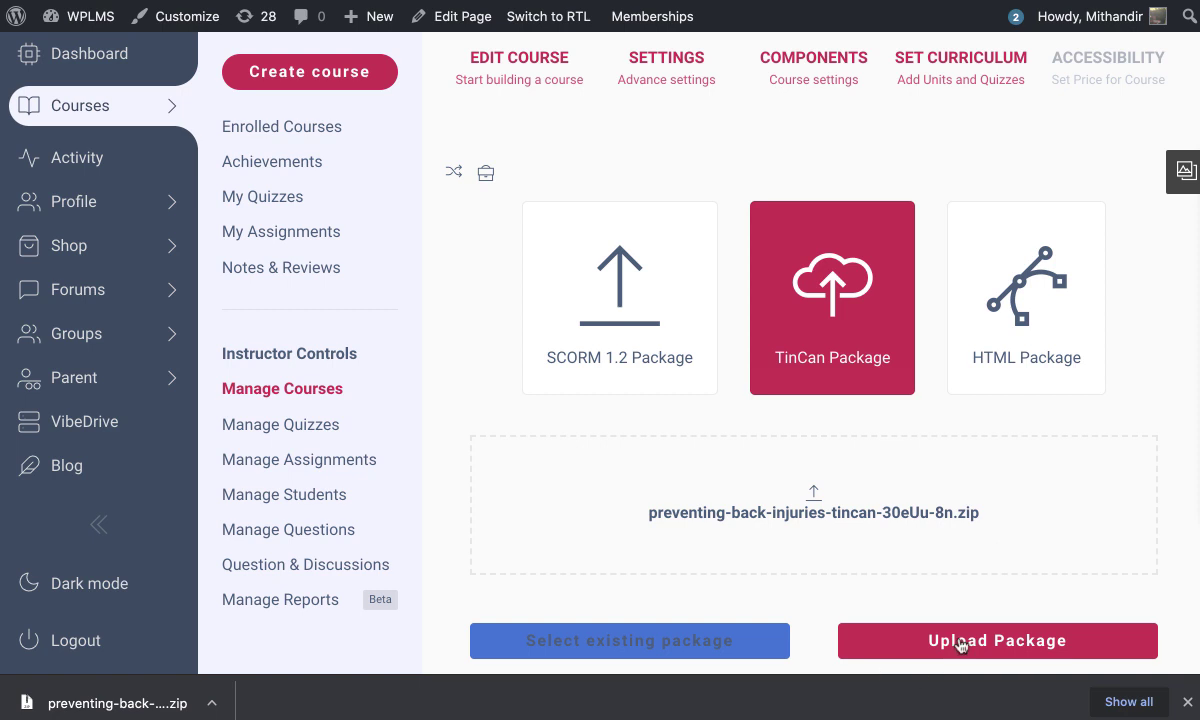
click(961, 645)
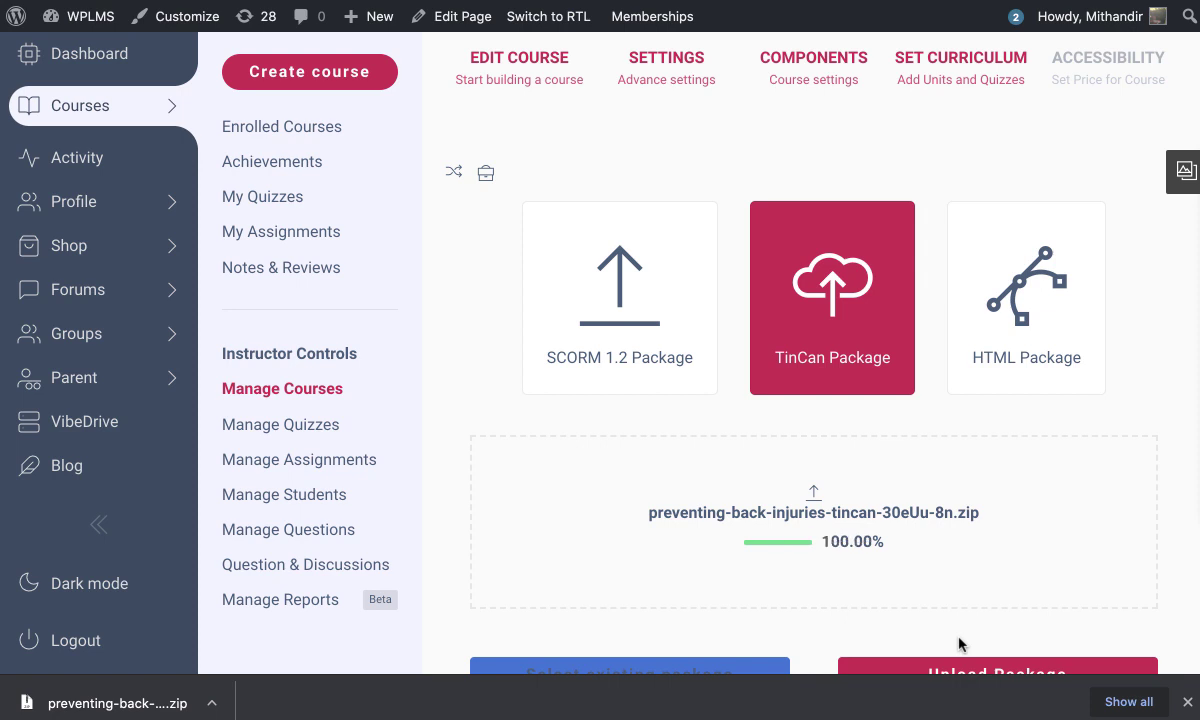
click(1186, 703)
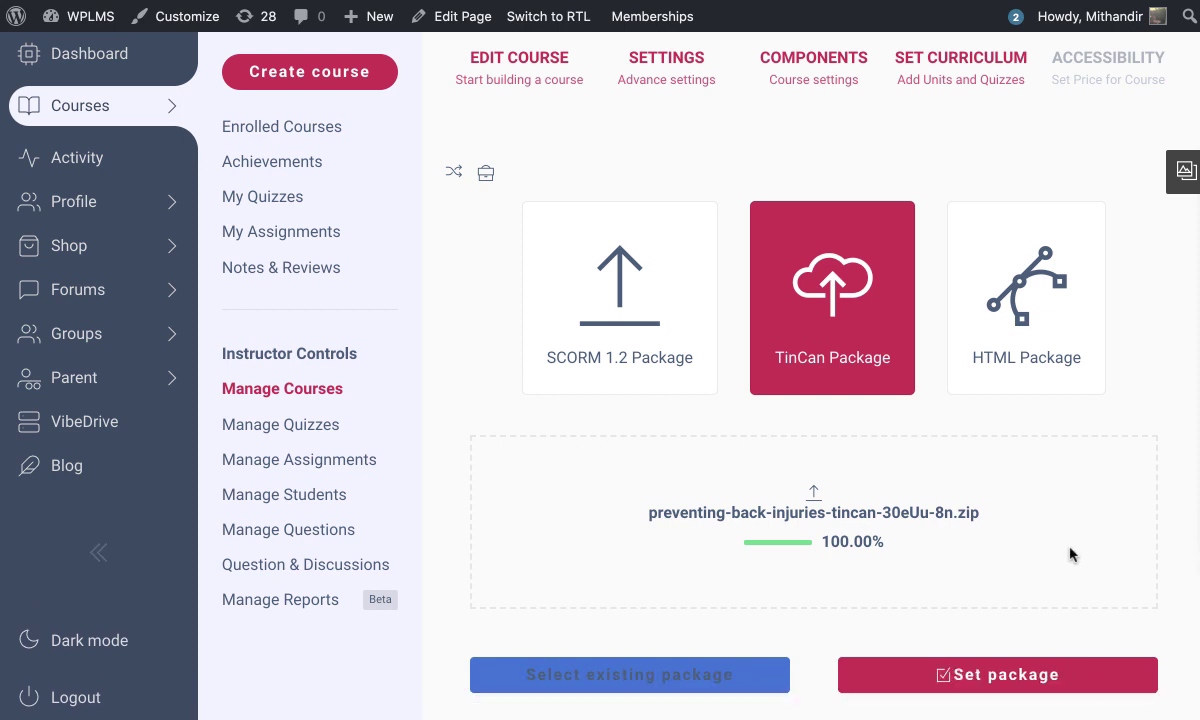
click(958, 674)
Publish the course with its new TinCan package
click(983, 543)
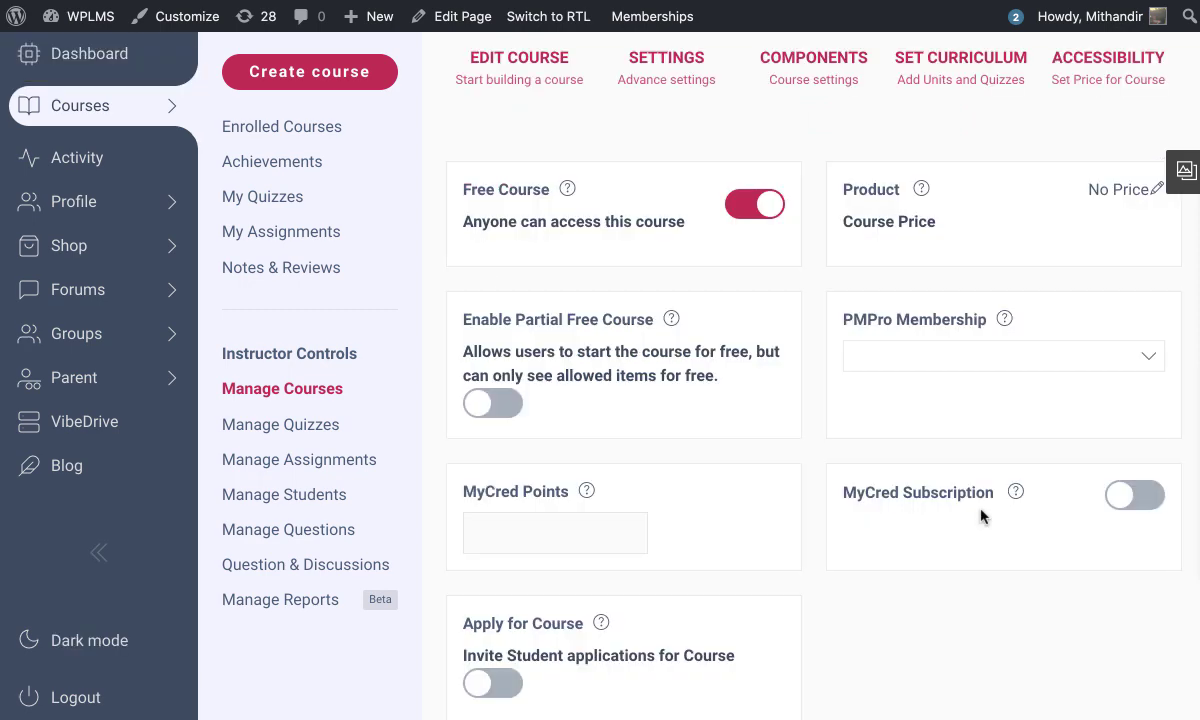
scroll(1029, 576, down, 3)
click(1037, 483)
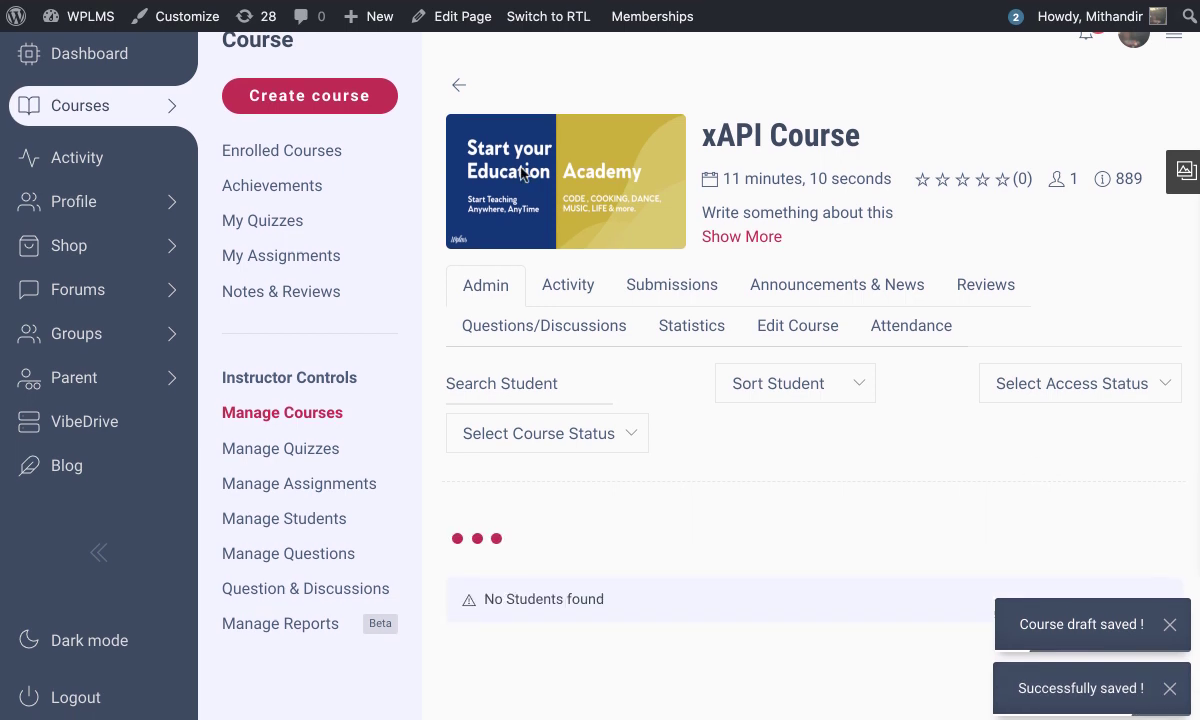
Reset the student's xAPI Course progress from the course's admin view
click(285, 150)
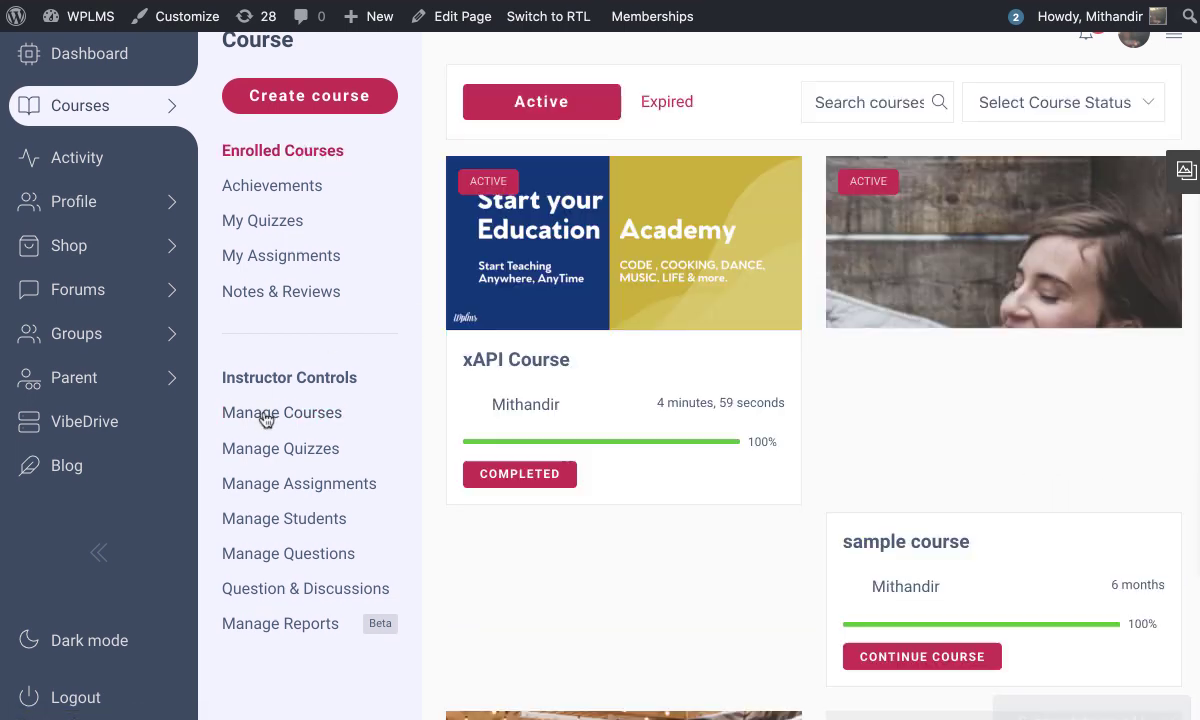
click(264, 416)
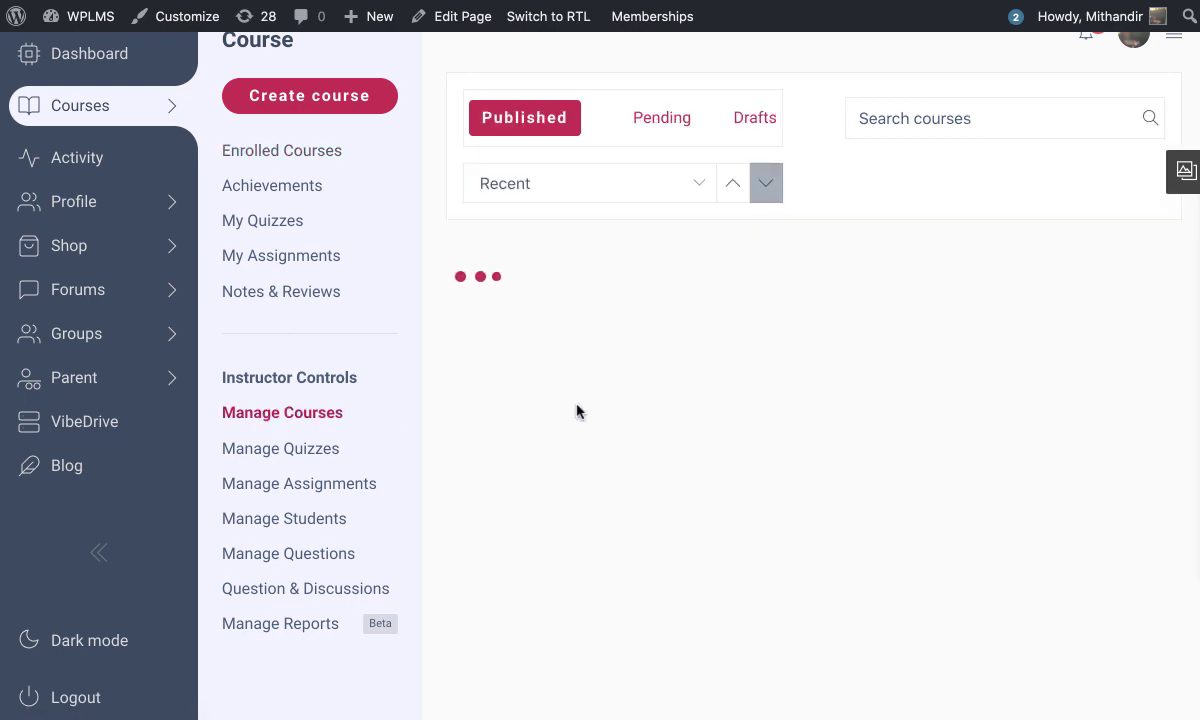
click(650, 348)
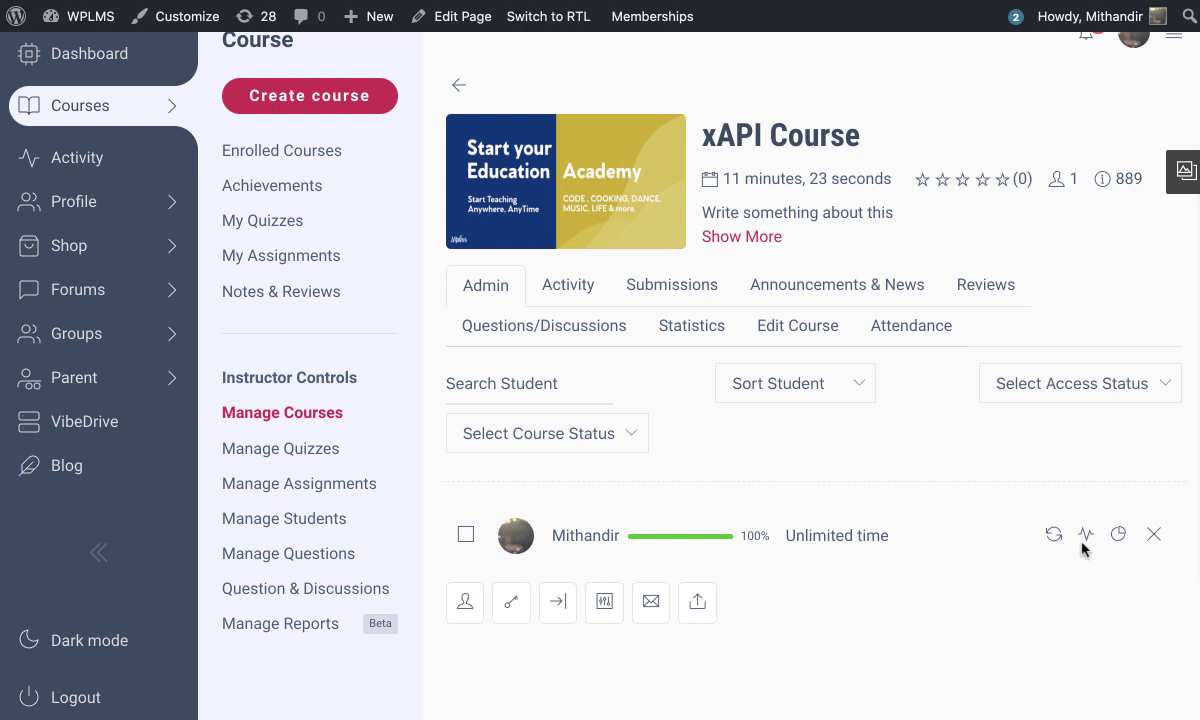
click(1055, 535)
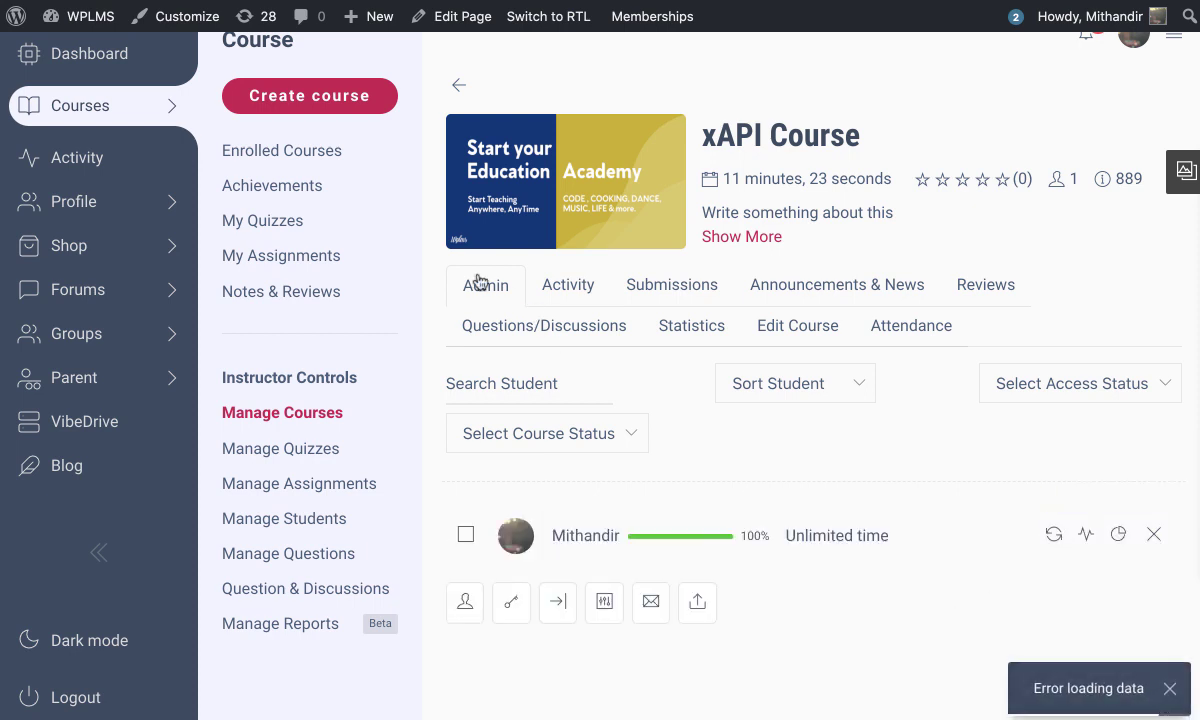
Return to Enrolled Courses and start xAPI Course again from the beginning
click(301, 142)
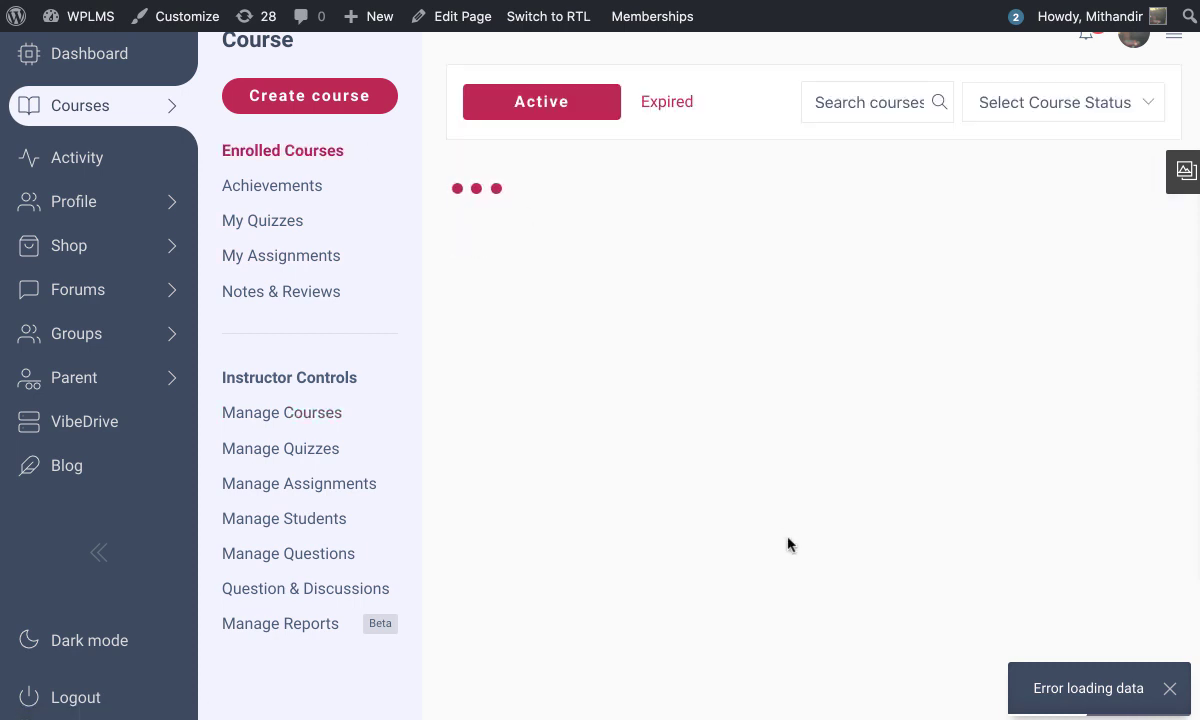
click(1169, 688)
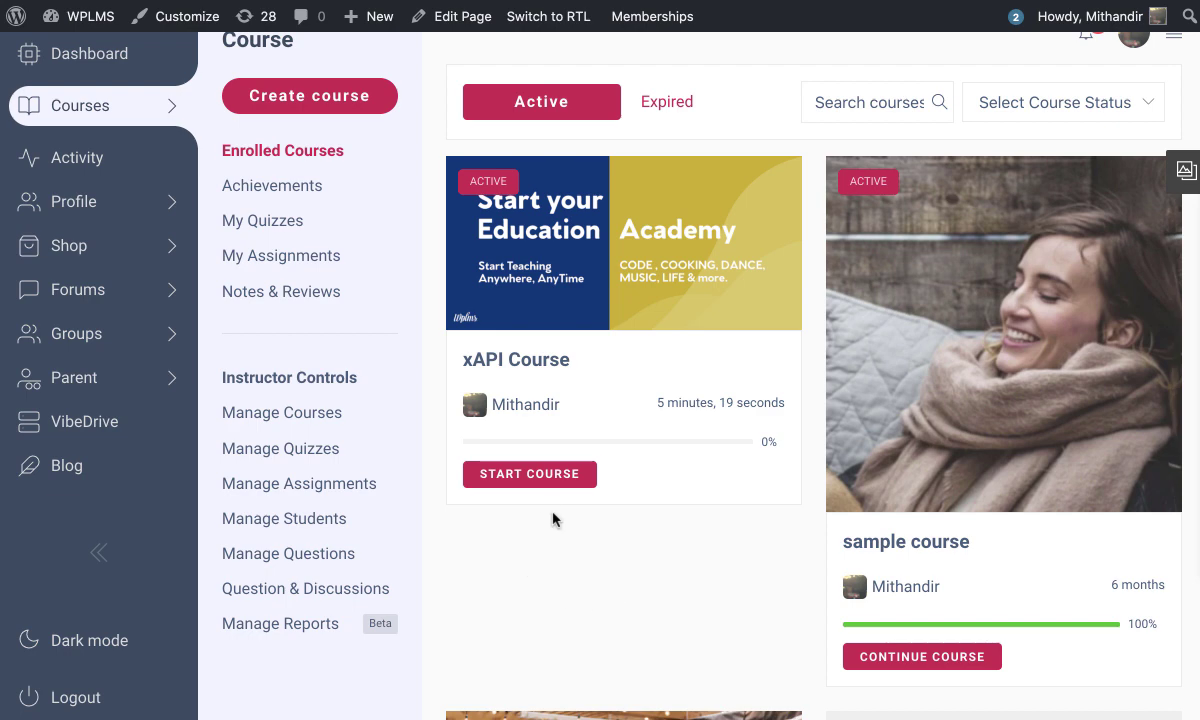
click(536, 474)
click(781, 217)
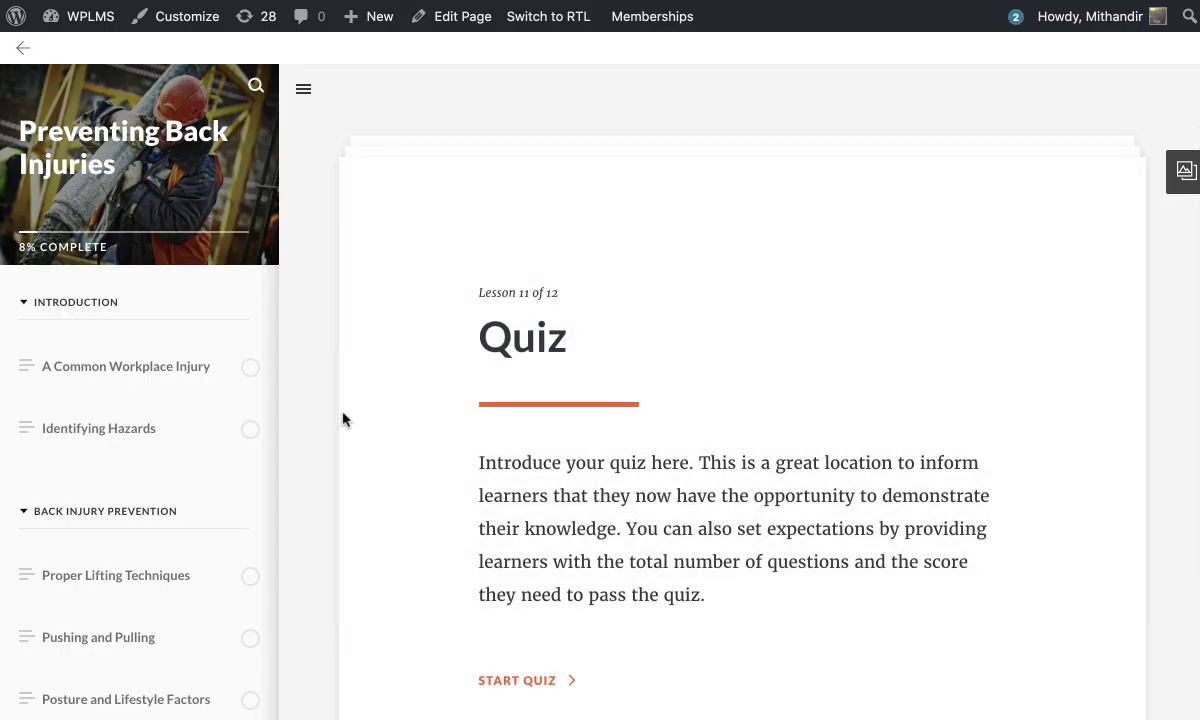
View the lesson 'A Common Workplace Injury', then go back to Enrolled Courses
click(166, 370)
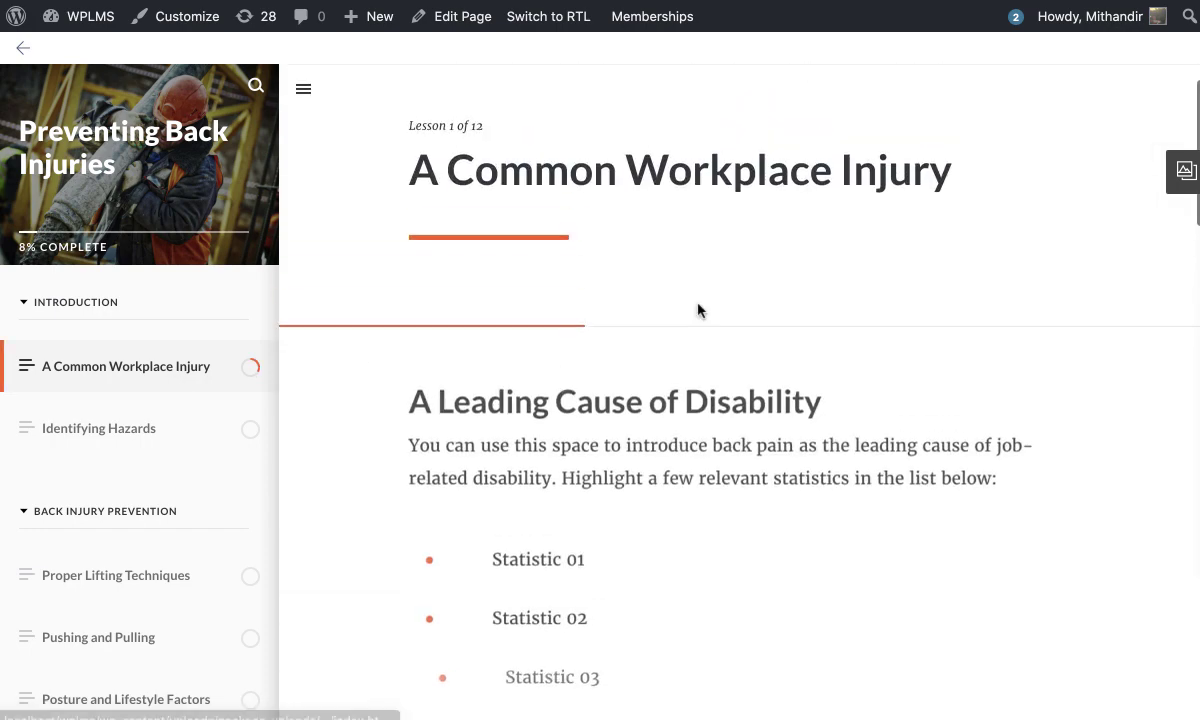
scroll(698, 308, down, 15)
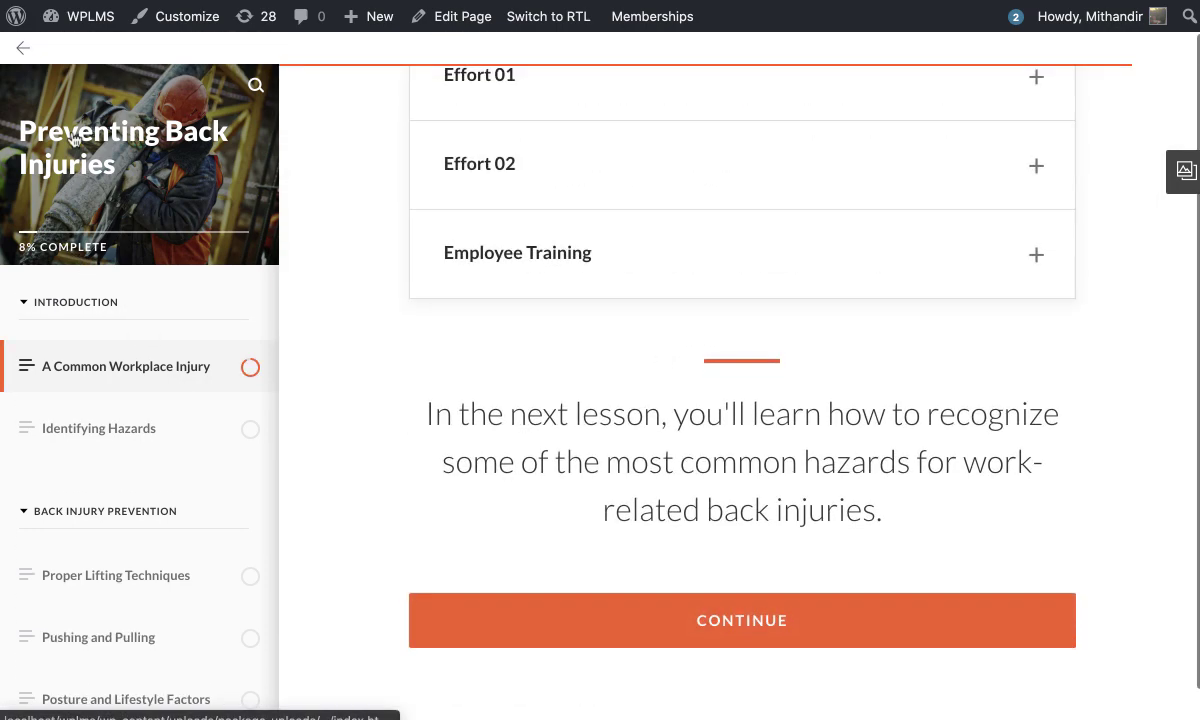
click(80, 92)
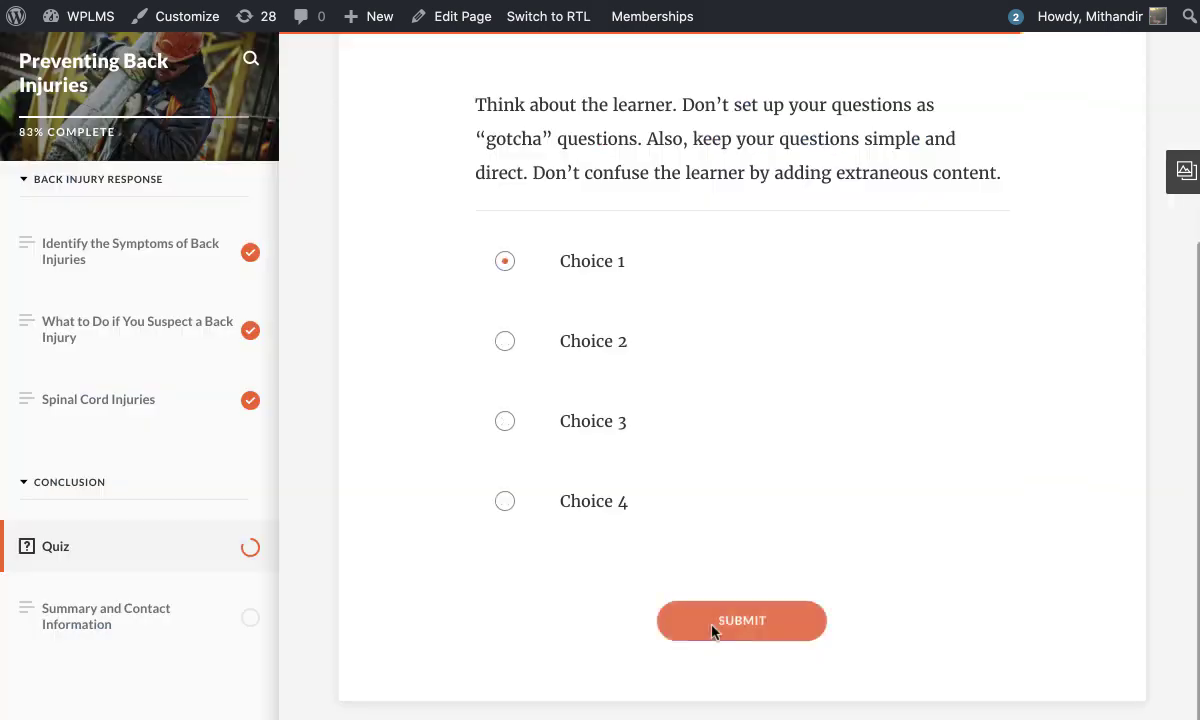
Submit Choice 1 as the final quiz answer and view the 80% quiz results
click(710, 630)
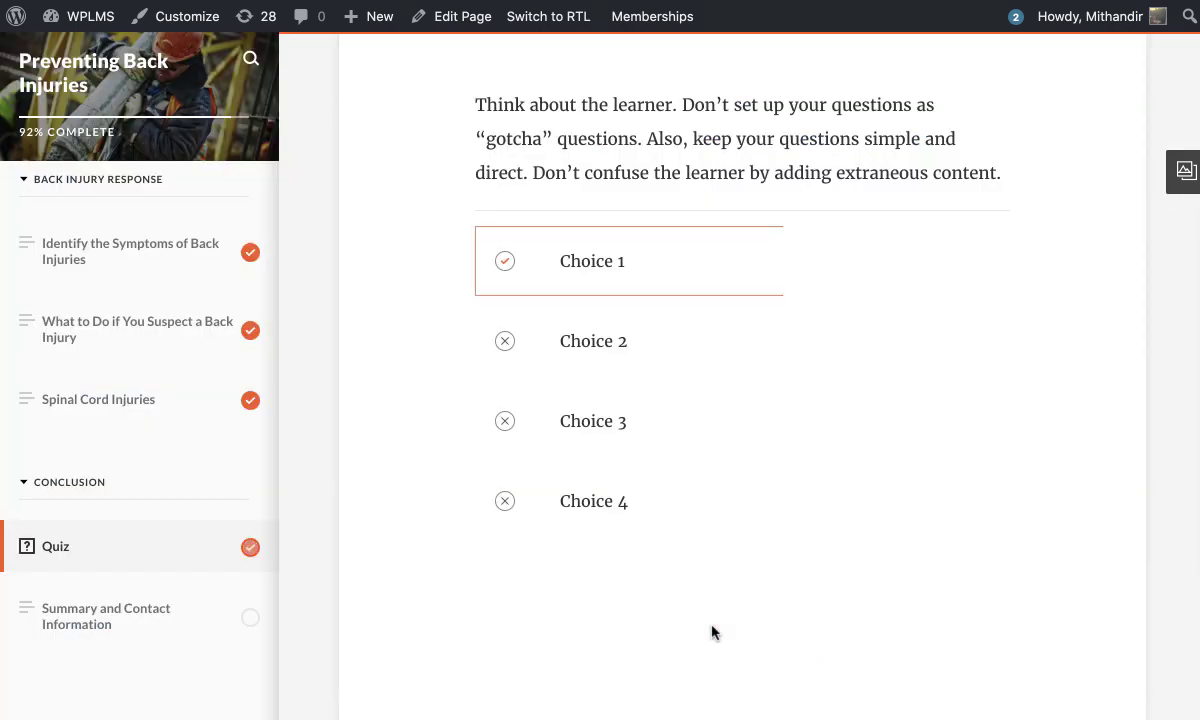
click(716, 650)
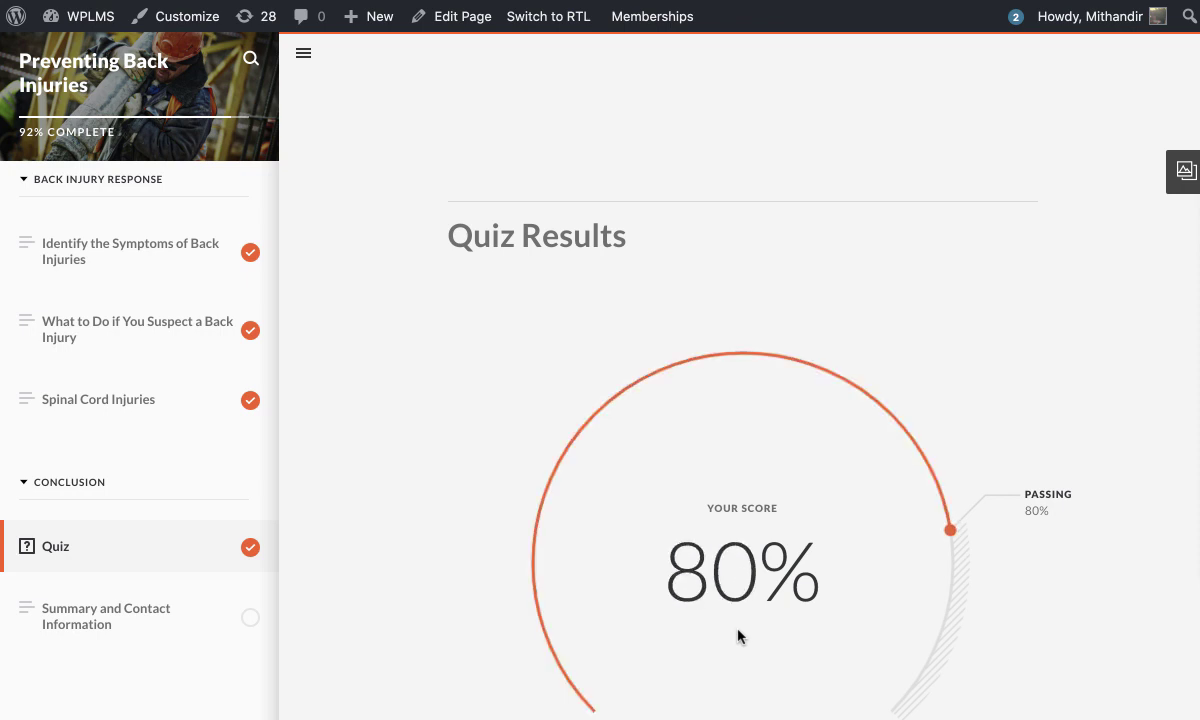
scroll(740, 550, down, 5)
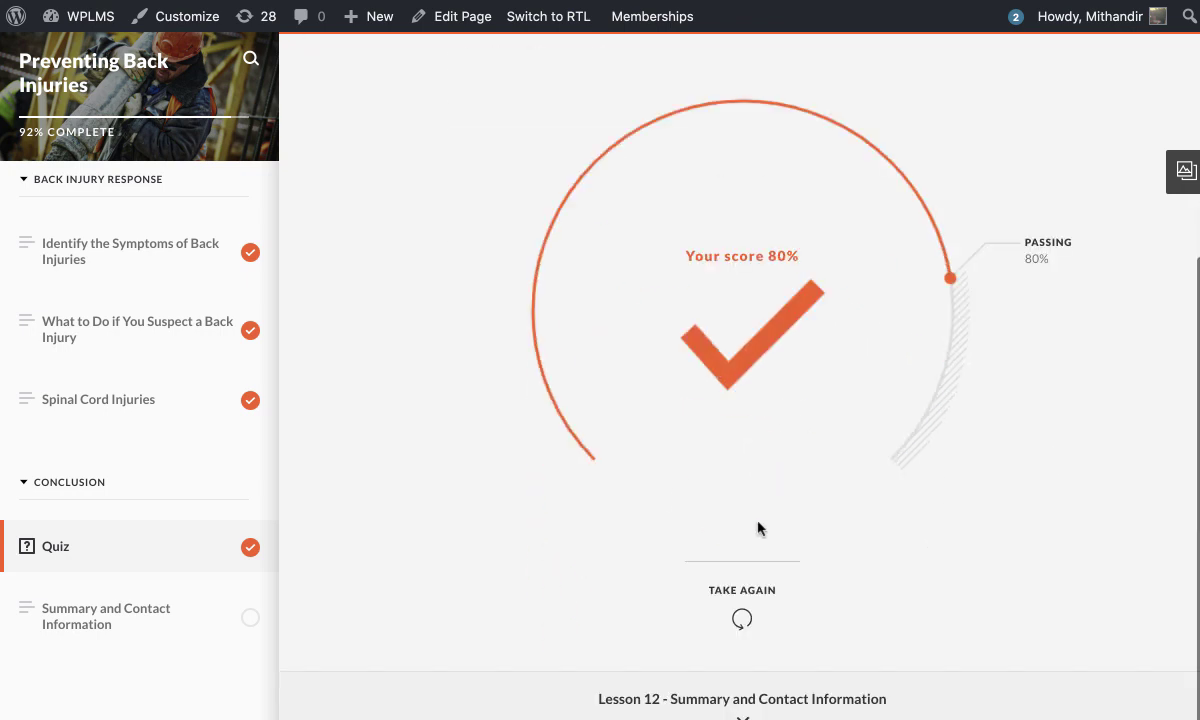
Go through Lesson 12, Summary and Contact Information, to finish the course
click(774, 699)
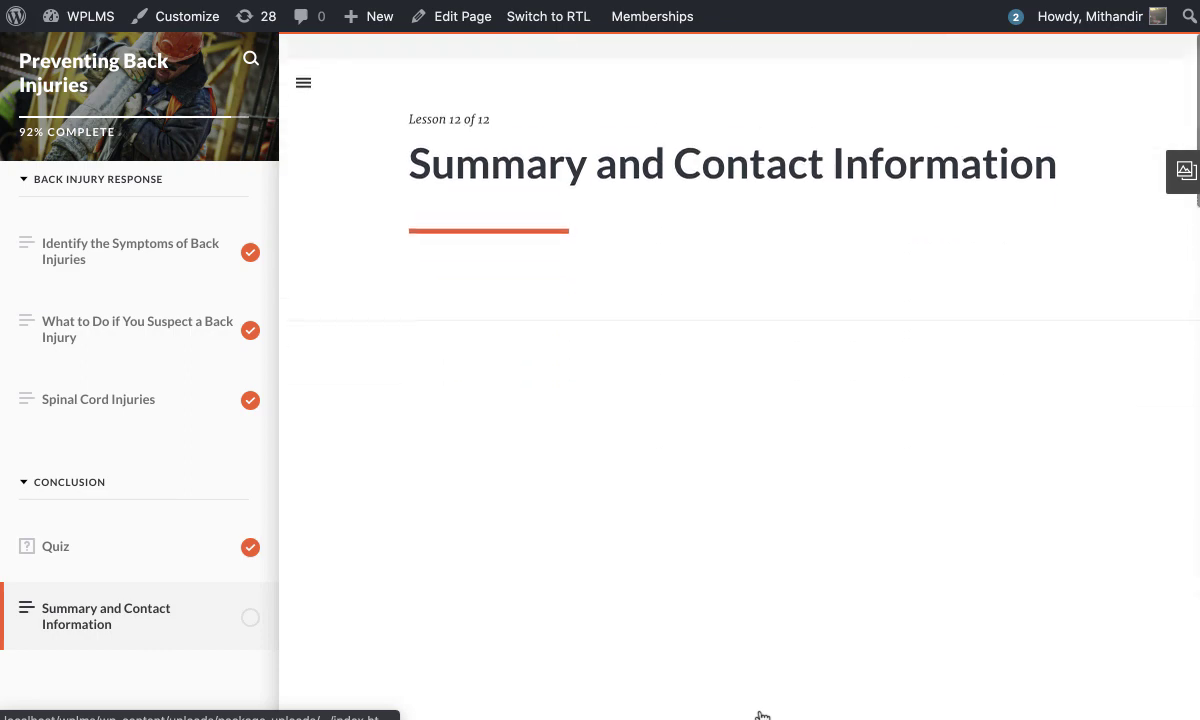
scroll(795, 490, down, 15)
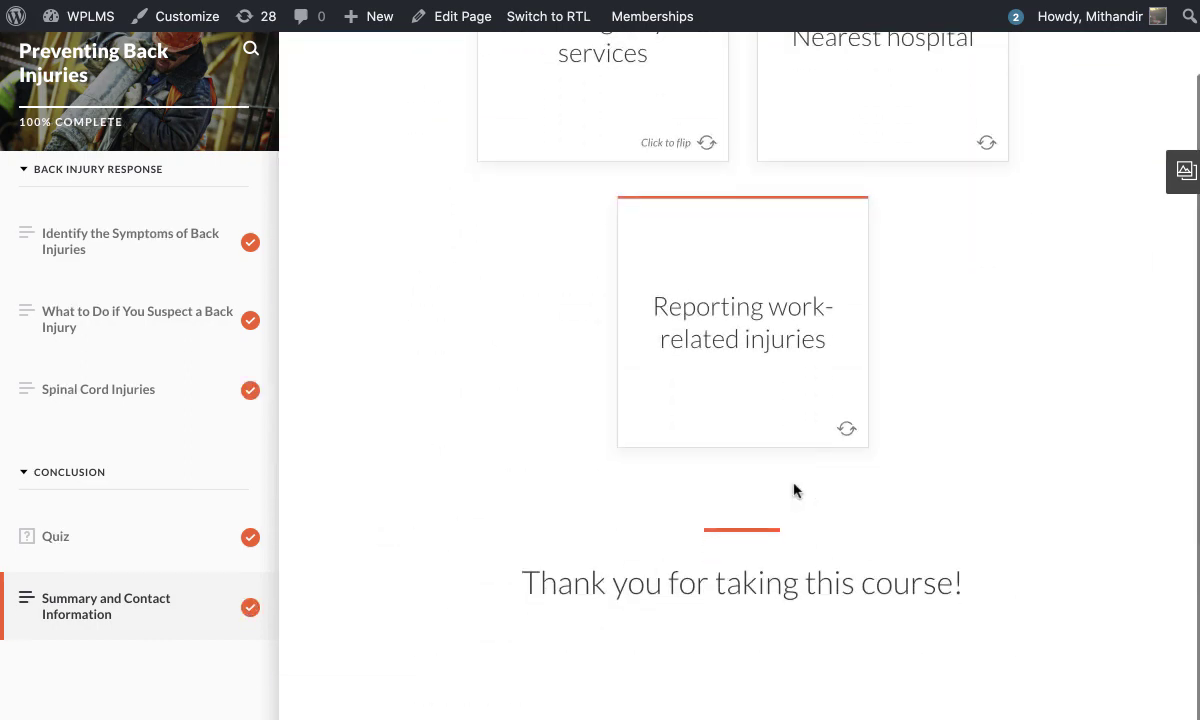
scroll(718, 434, up, 15)
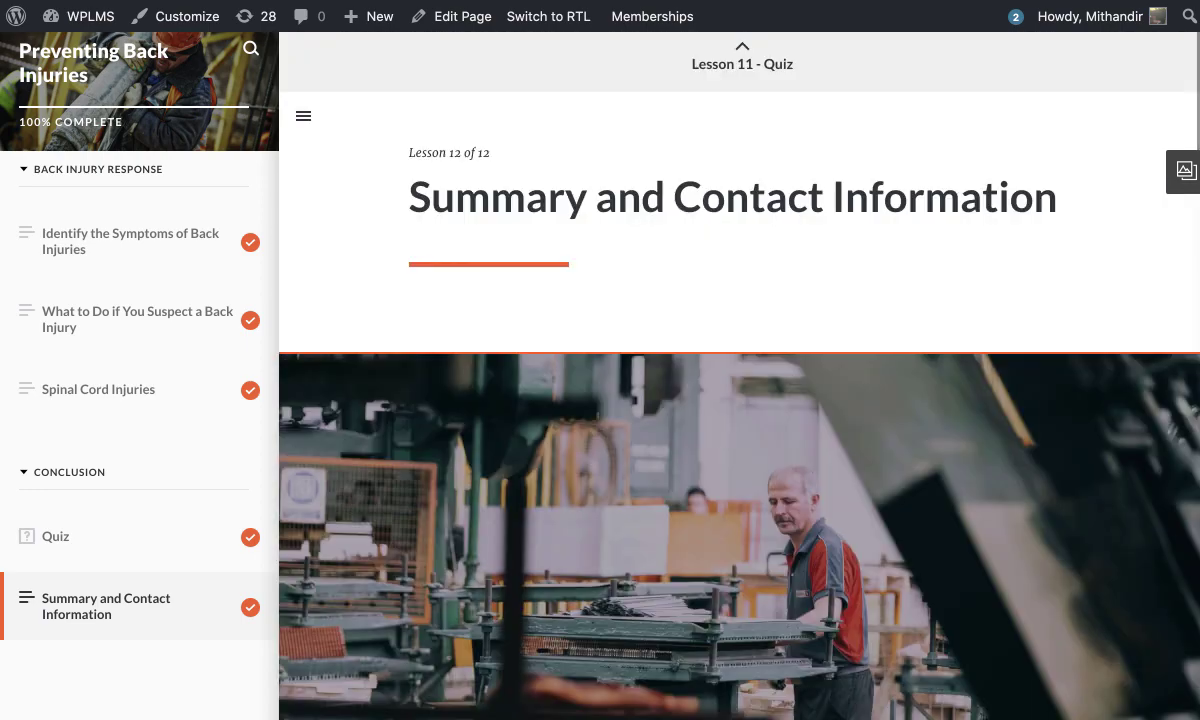
scroll(940, 546, down, 15)
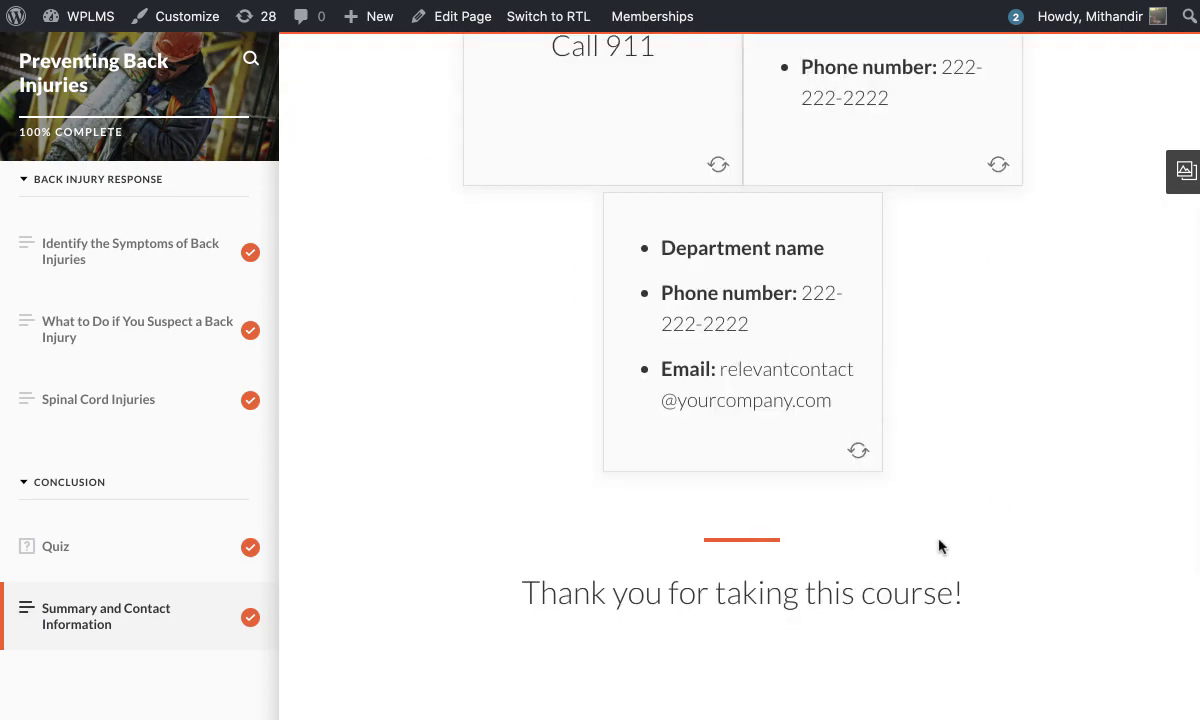
scroll(320, 315, up, 15)
scroll(161, 177, up, 10)
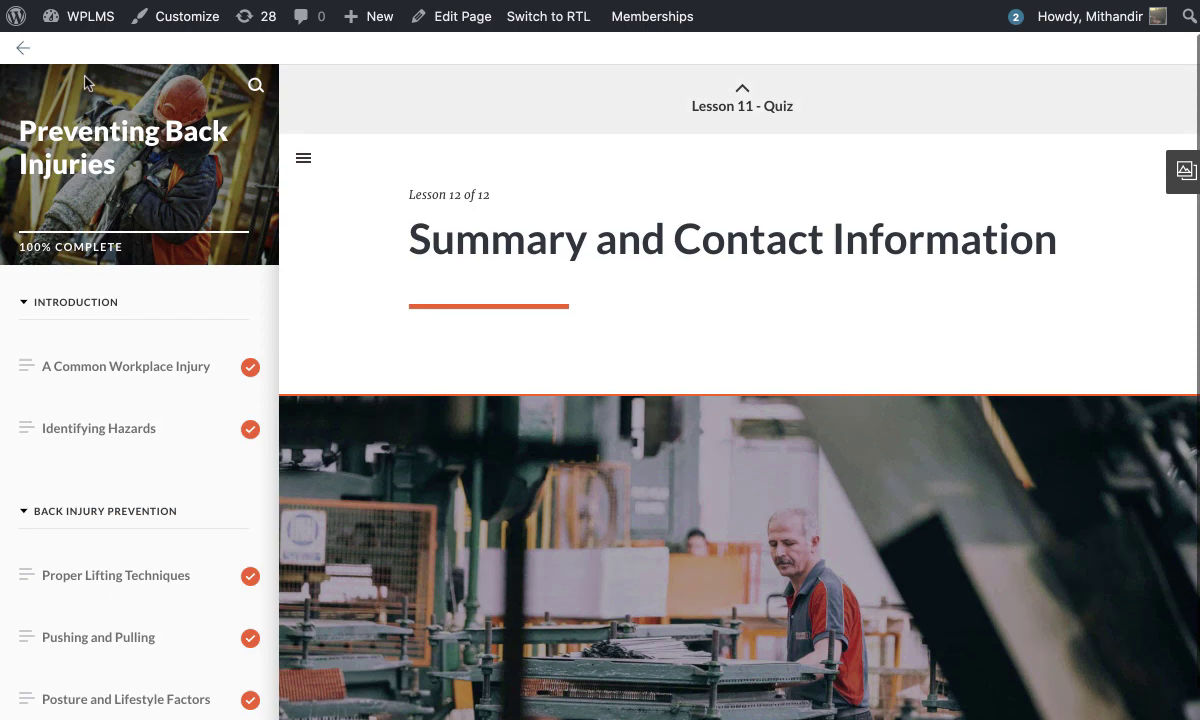
Leave the course player and find Finished Courses on the Achievements page
click(22, 47)
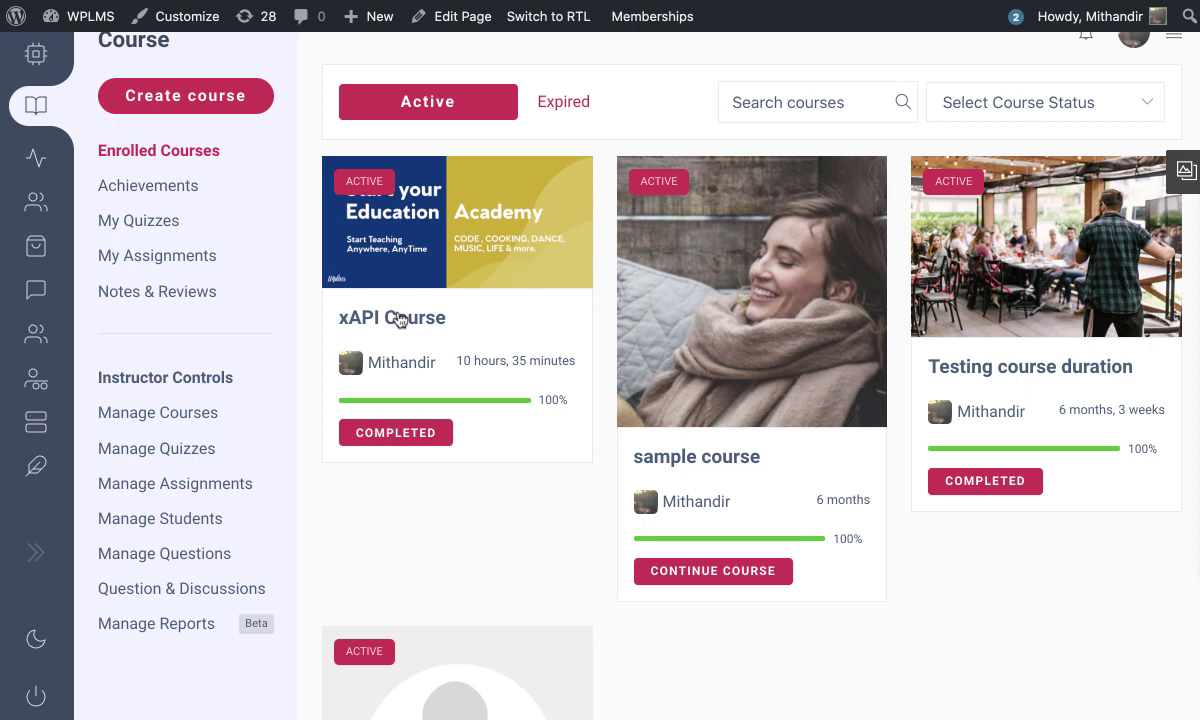
click(174, 196)
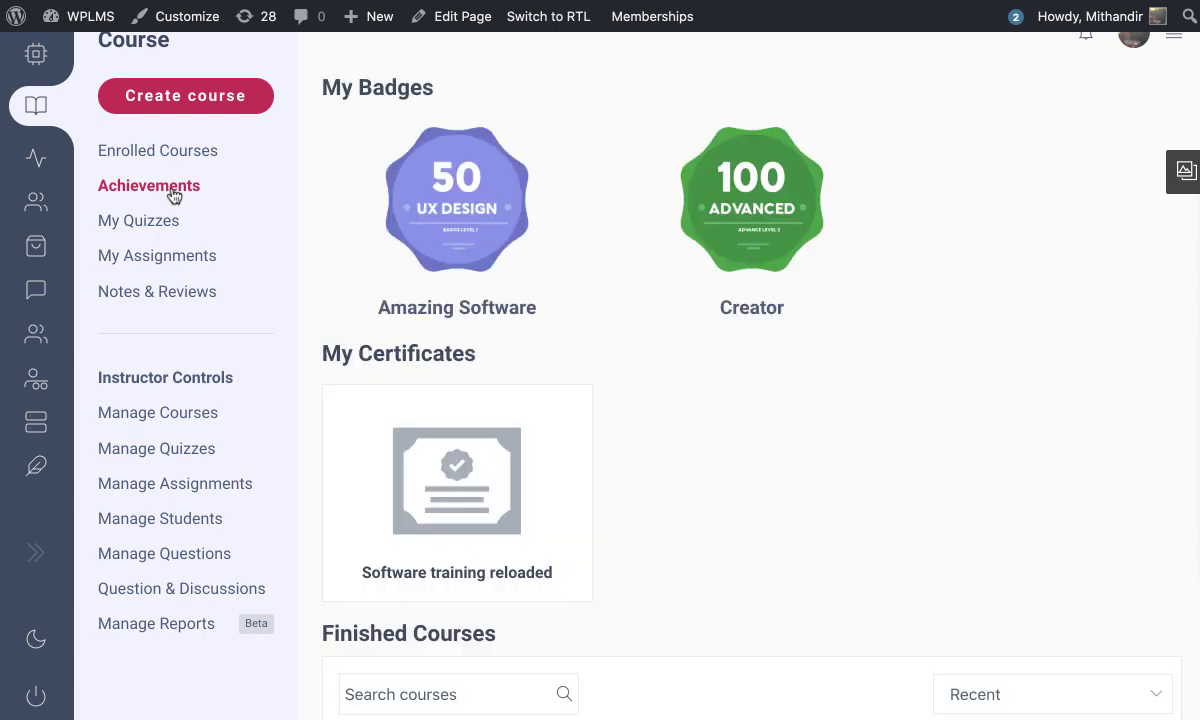
scroll(645, 191, down, 5)
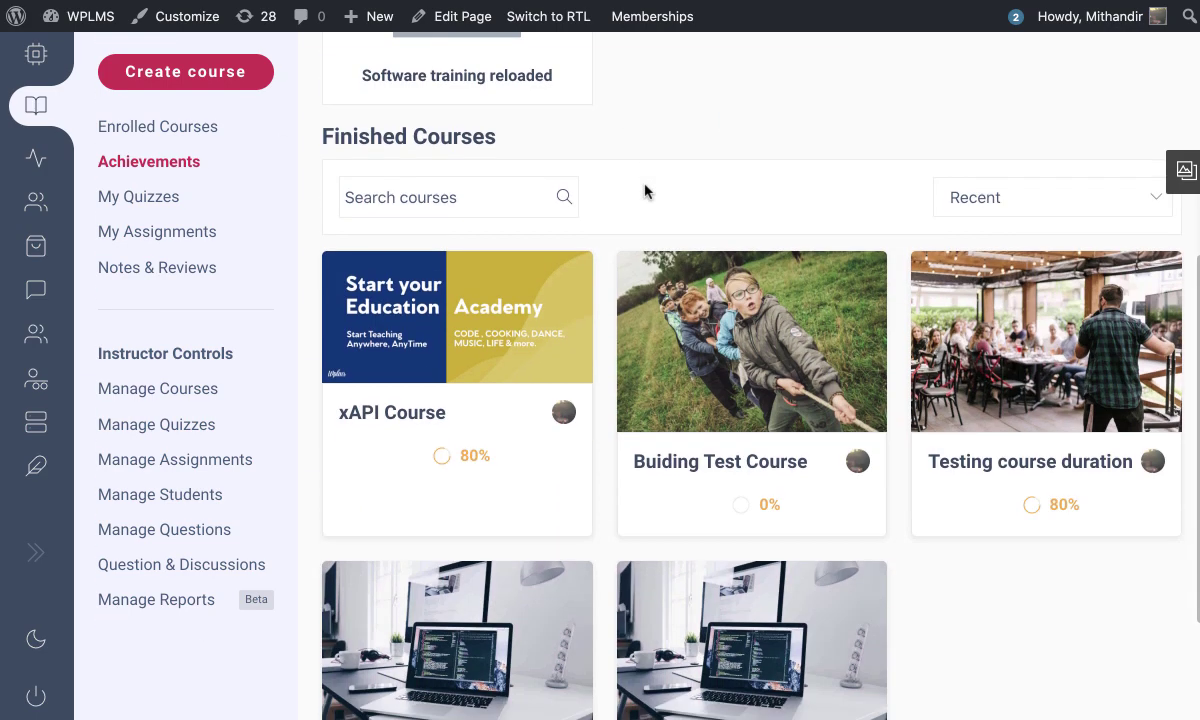
scroll(645, 191, down, 2)
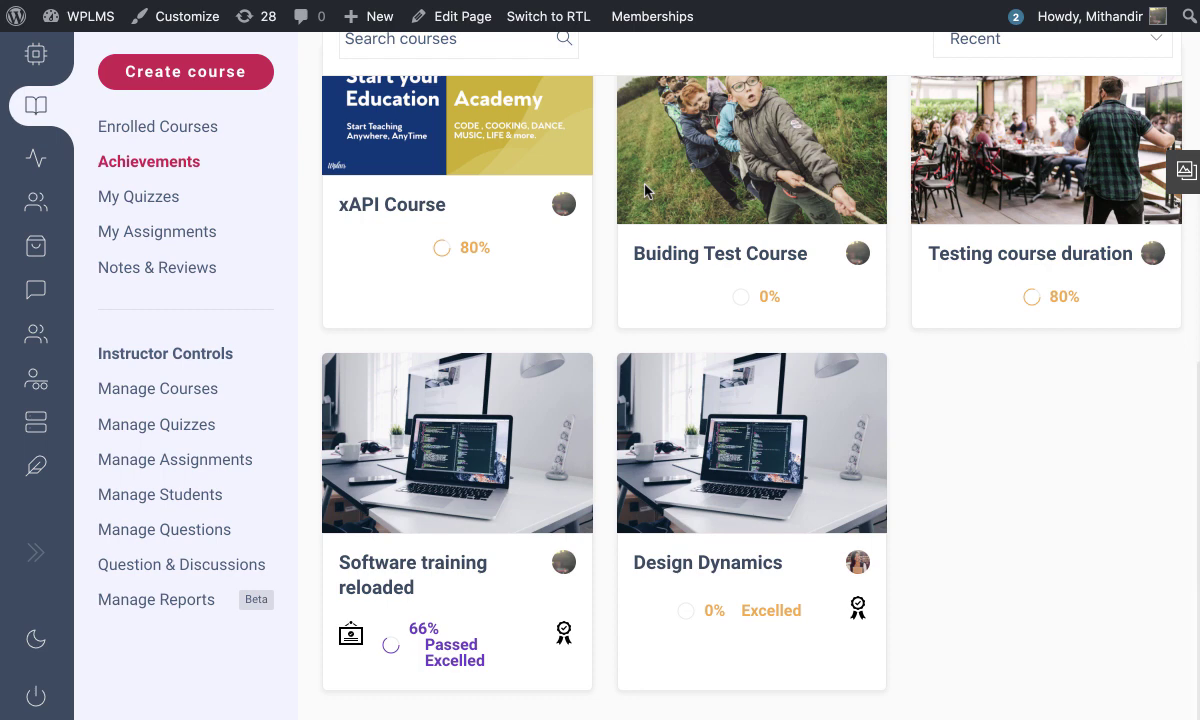
scroll(644, 190, up, 2)
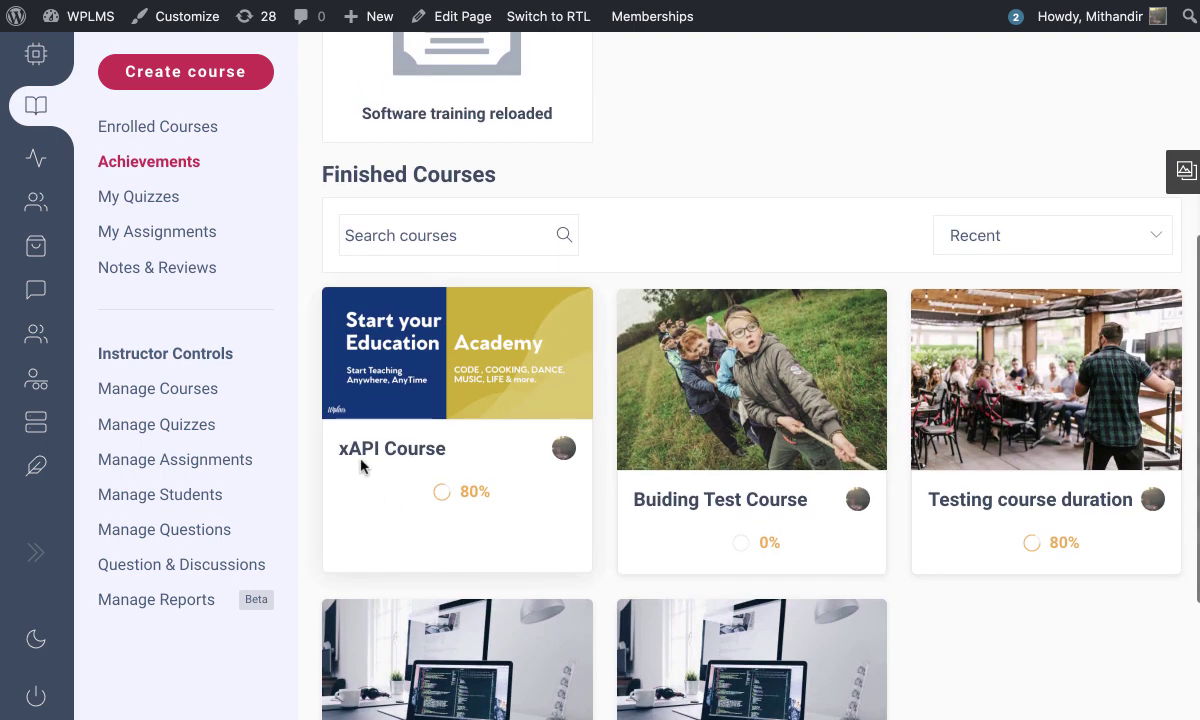
Show the xAPI Course details with Total Marks of 80% and its activity log
drag(462, 492, 509, 498)
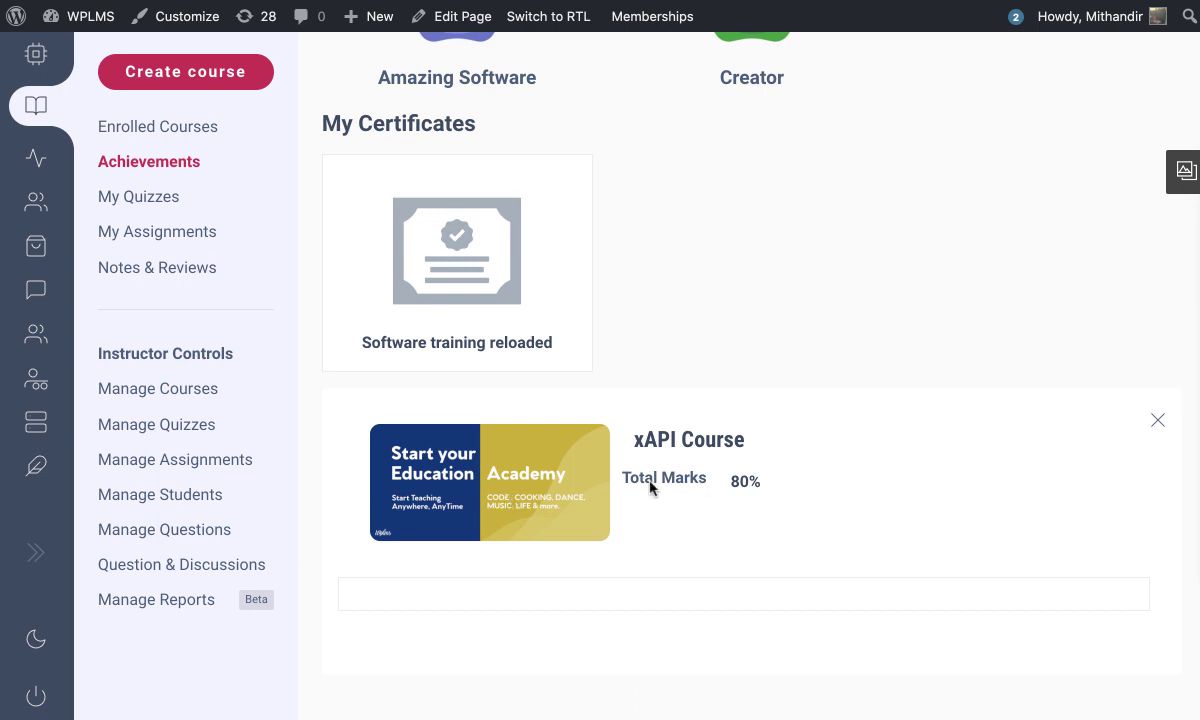
drag(638, 481, 768, 486)
scroll(768, 486, down, 2)
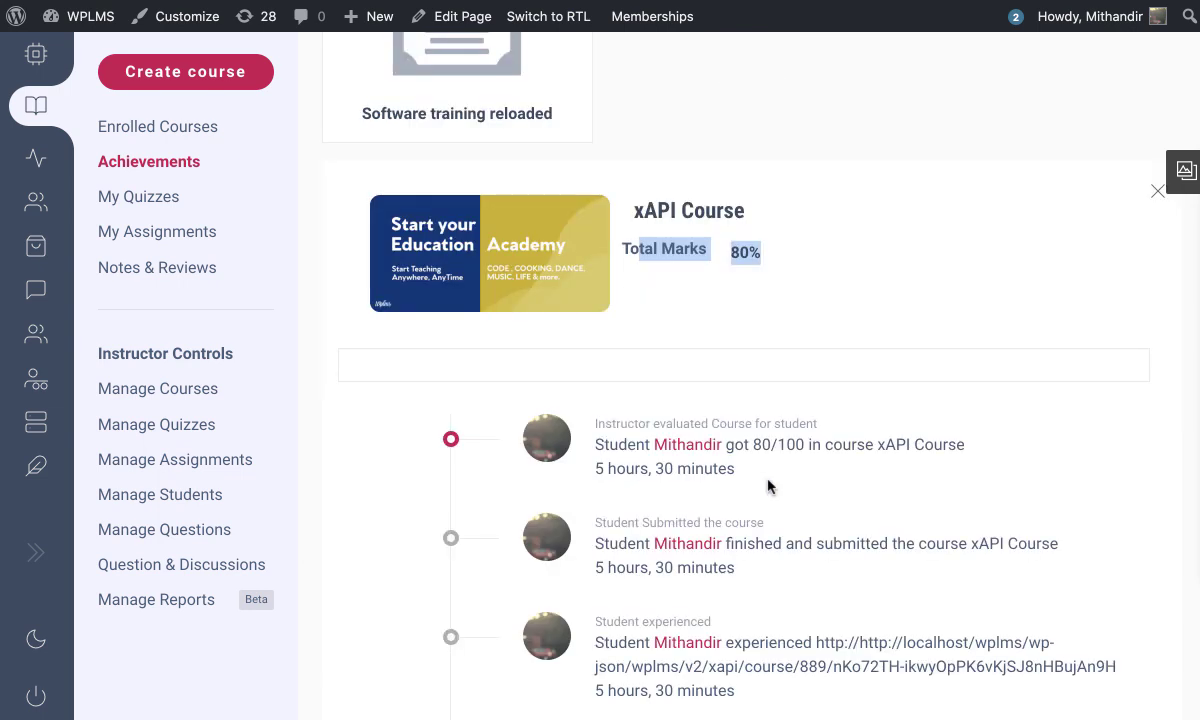